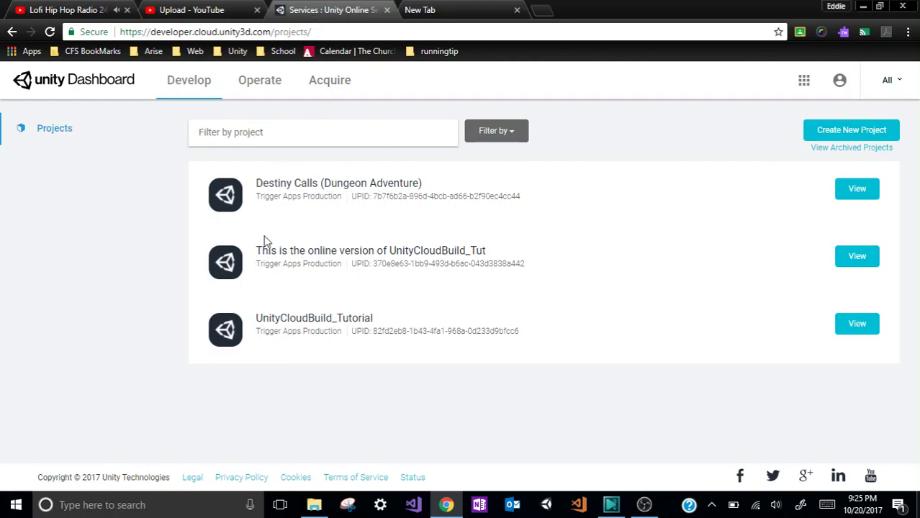
Step: Open the Cloud Build history of the project "This is the online version of UnityCloudBuild_Tut" and review the listed builds
{"action": "left_click", "coordinate": [856, 258]}
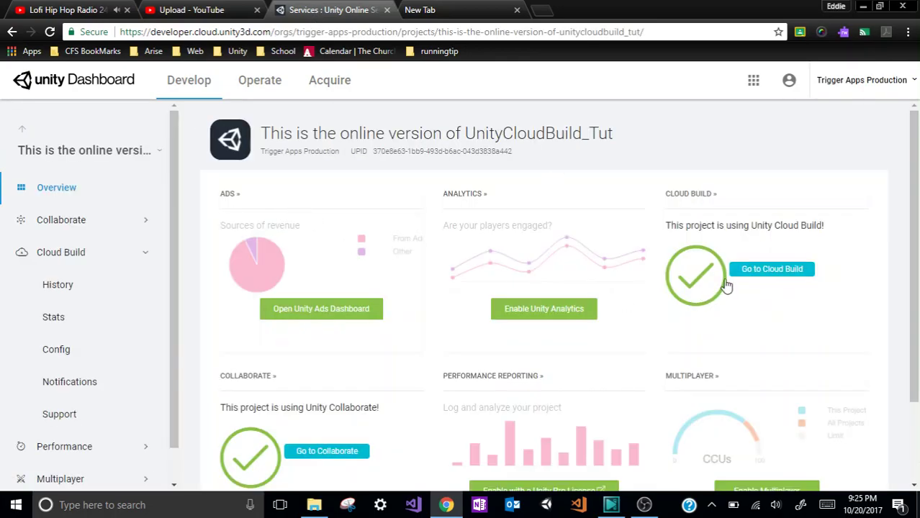
{"action": "left_click", "coordinate": [748, 272]}
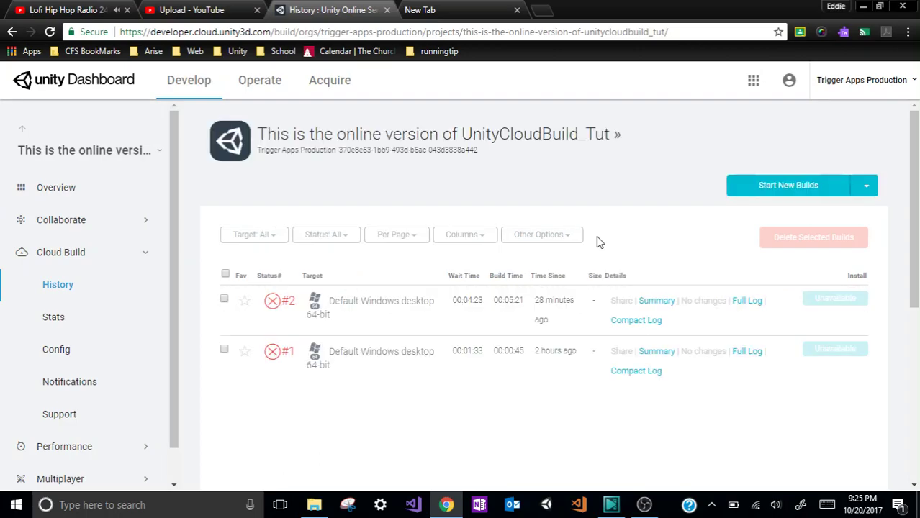
{"action": "left_click_drag", "start_coordinate": [244, 278], "coordinate": [495, 328]}
{"action": "left_click", "coordinate": [425, 390]}
{"action": "left_click_drag", "start_coordinate": [419, 387], "coordinate": [267, 329]}
{"action": "left_click", "coordinate": [416, 420]}
{"action": "left_click_drag", "start_coordinate": [261, 277], "coordinate": [442, 374]}
{"action": "left_click", "coordinate": [476, 413]}
Step: Open the compact log of build #2 and examine all of its lines
{"action": "left_click", "coordinate": [617, 322]}
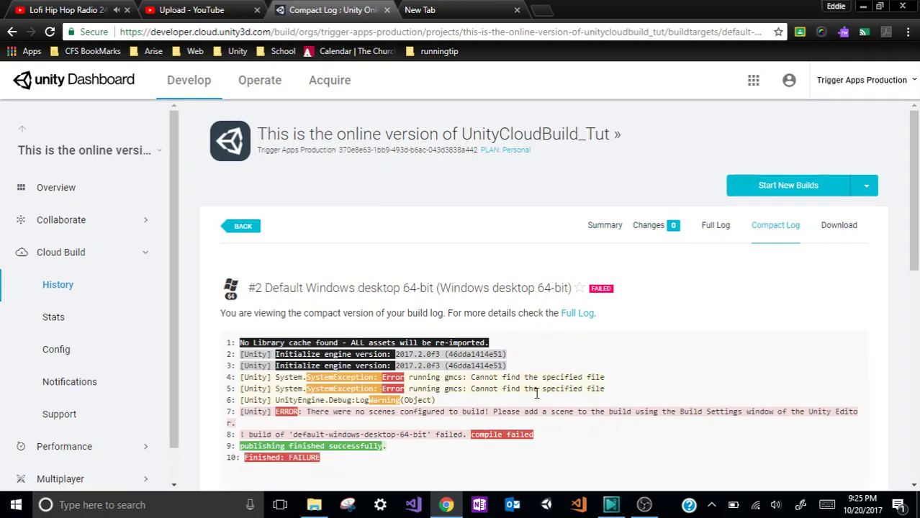
{"action": "scroll", "coordinate": [475, 392], "scroll_direction": "down", "scroll_amount": 1}
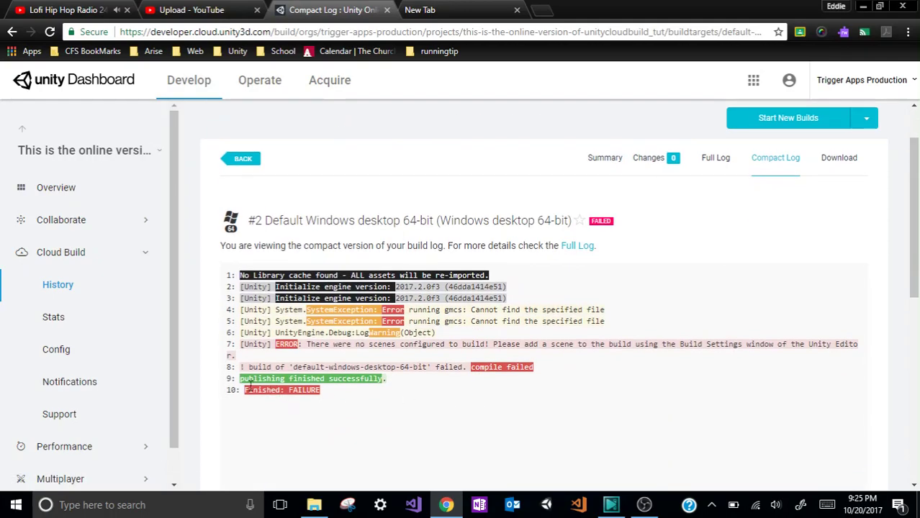
{"action": "left_click_drag", "start_coordinate": [322, 393], "coordinate": [222, 250]}
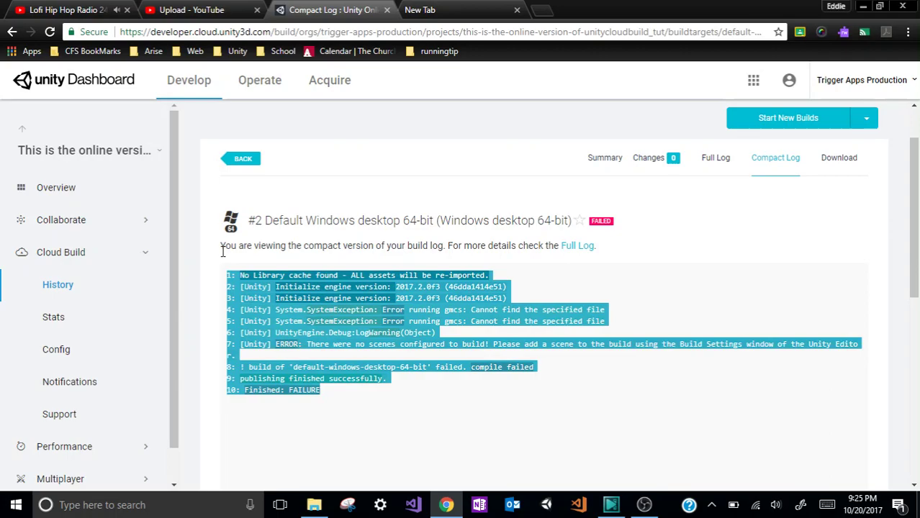
Step: Return to the build history and check how long ago build #1 ran
{"action": "left_click", "coordinate": [11, 31]}
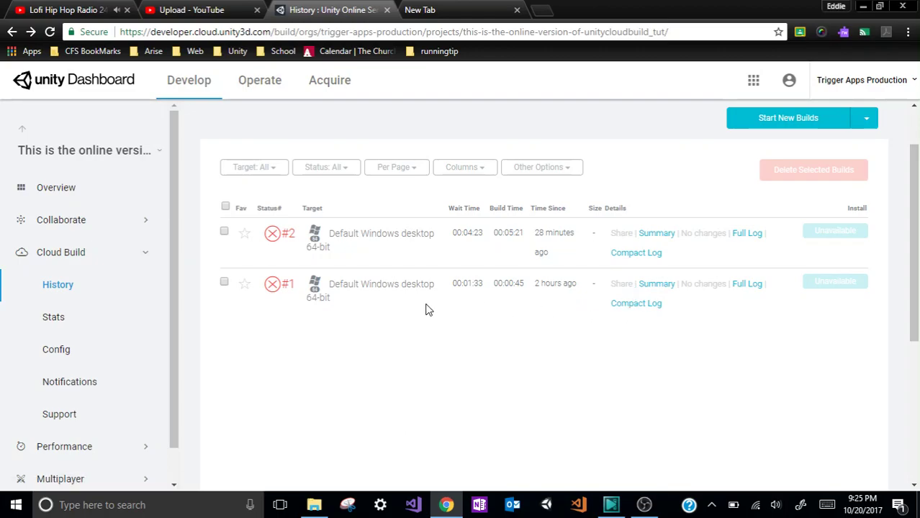
{"action": "left_click_drag", "start_coordinate": [214, 281], "coordinate": [327, 288]}
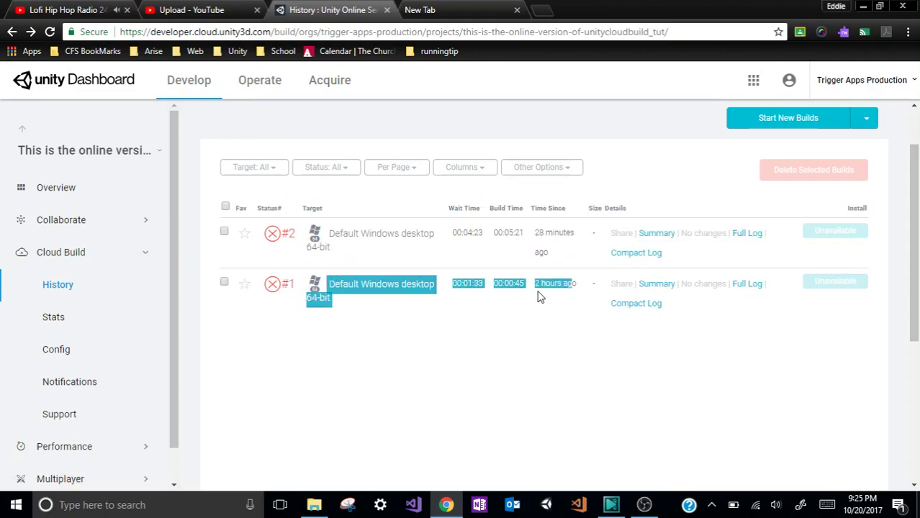
{"action": "left_click_drag", "start_coordinate": [586, 294], "coordinate": [542, 288]}
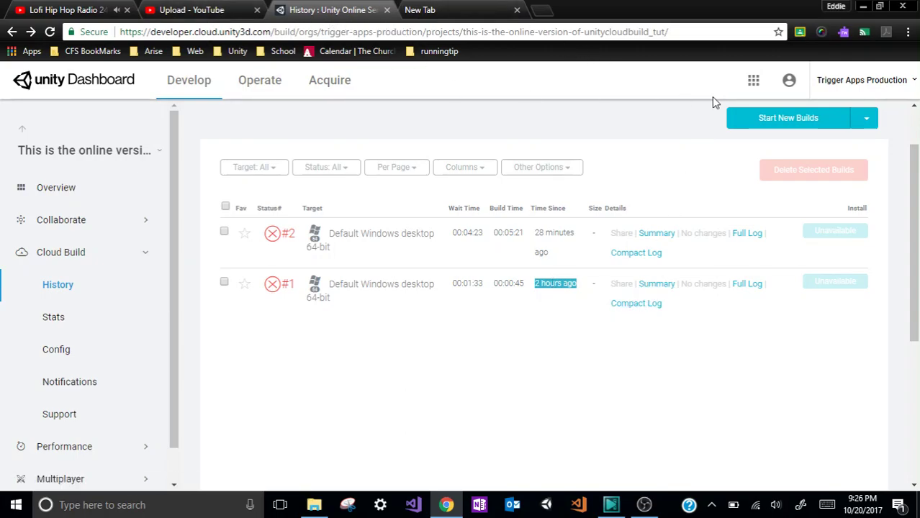
Step: Go back to the dashboard's project list and reopen the Cloud Build history of "This is the online version of UnityCloudBuild_Tut"
{"action": "left_click", "coordinate": [753, 82]}
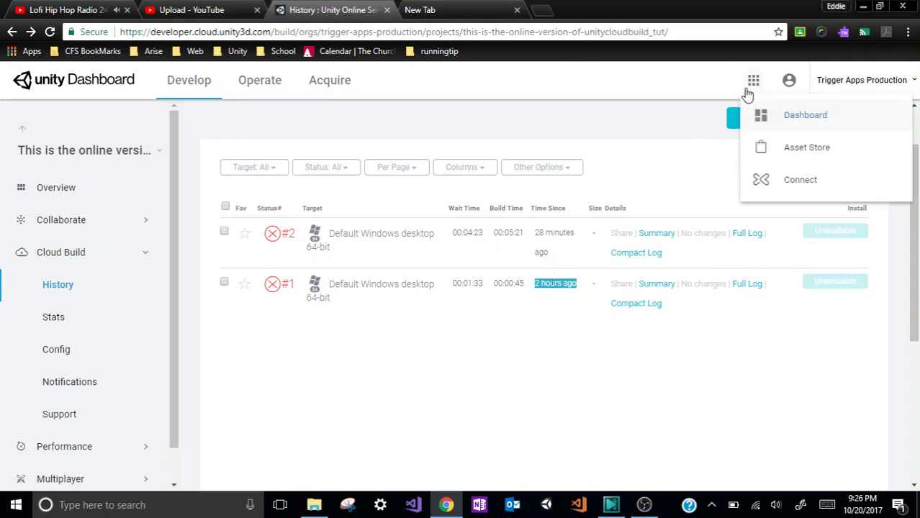
{"action": "left_click", "coordinate": [758, 127]}
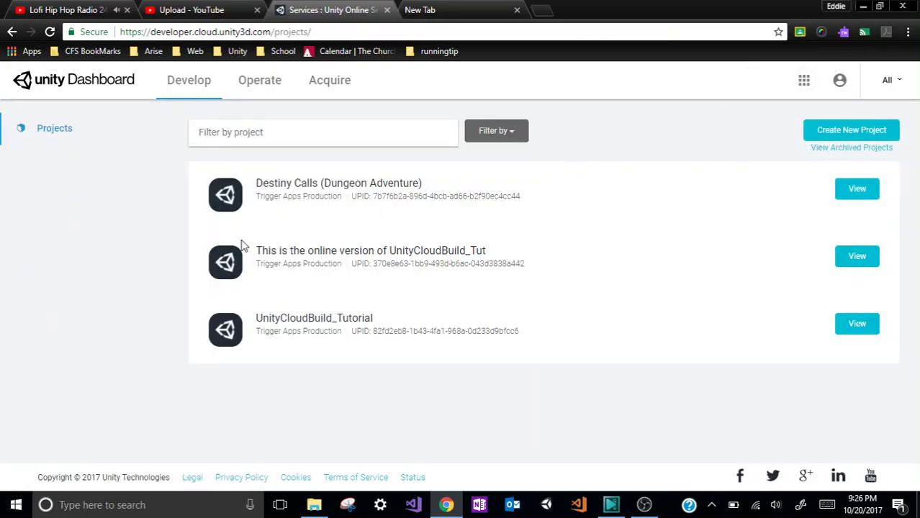
{"action": "left_click_drag", "start_coordinate": [243, 249], "coordinate": [522, 249]}
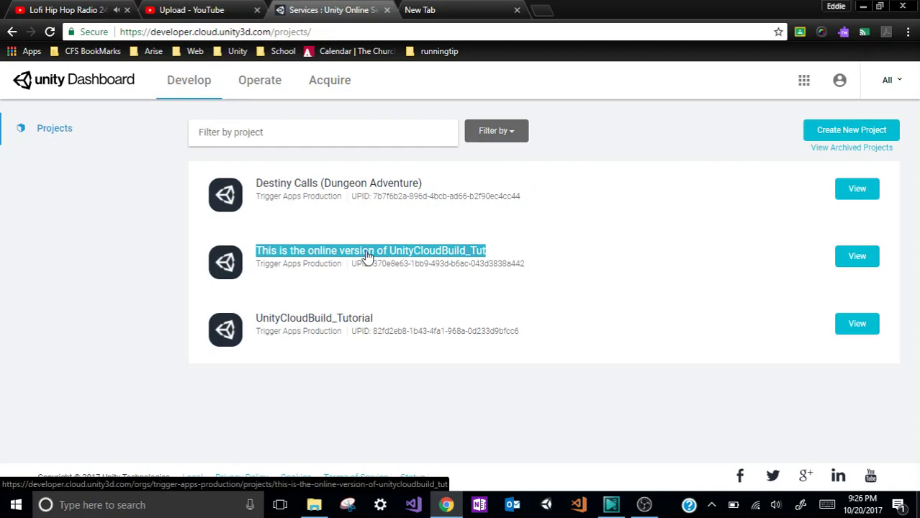
{"action": "left_click", "coordinate": [856, 257]}
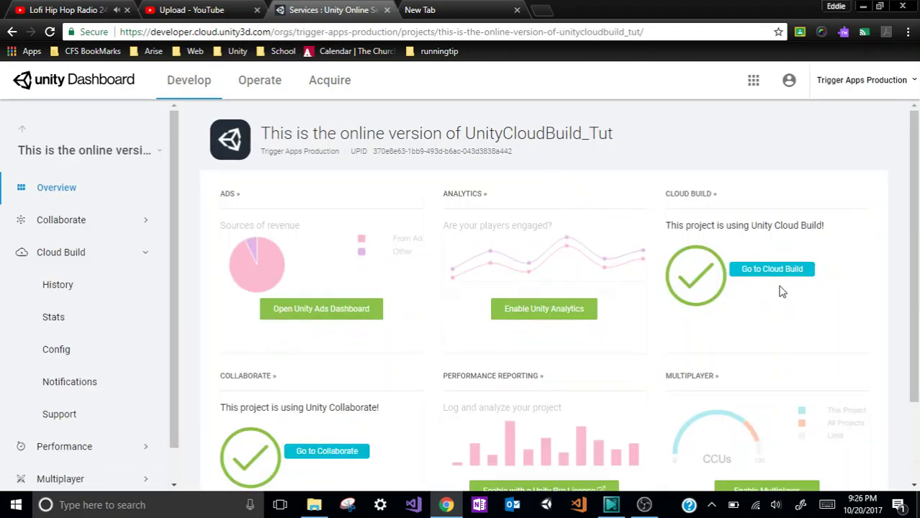
{"action": "left_click", "coordinate": [762, 272]}
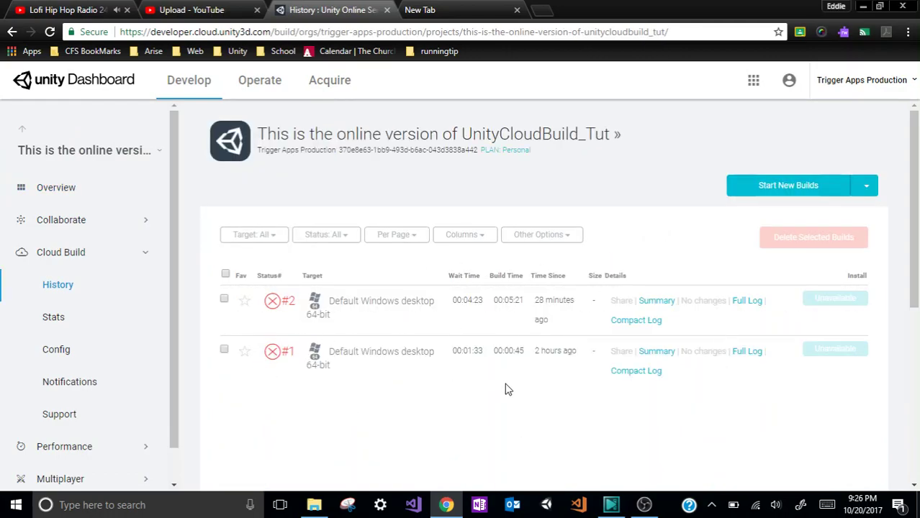
Step: Examine the compact log of build #1 and read through its full log
{"action": "left_click", "coordinate": [637, 373]}
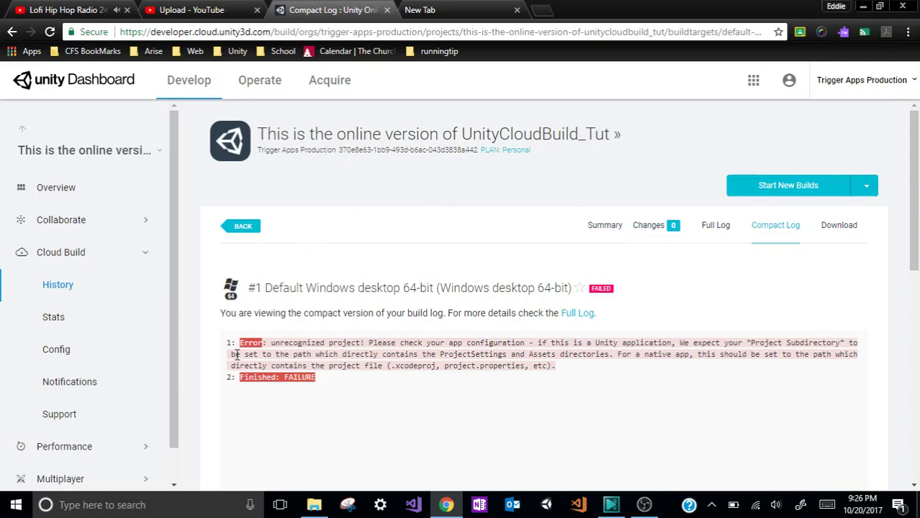
{"action": "left_click_drag", "start_coordinate": [223, 340], "coordinate": [396, 377]}
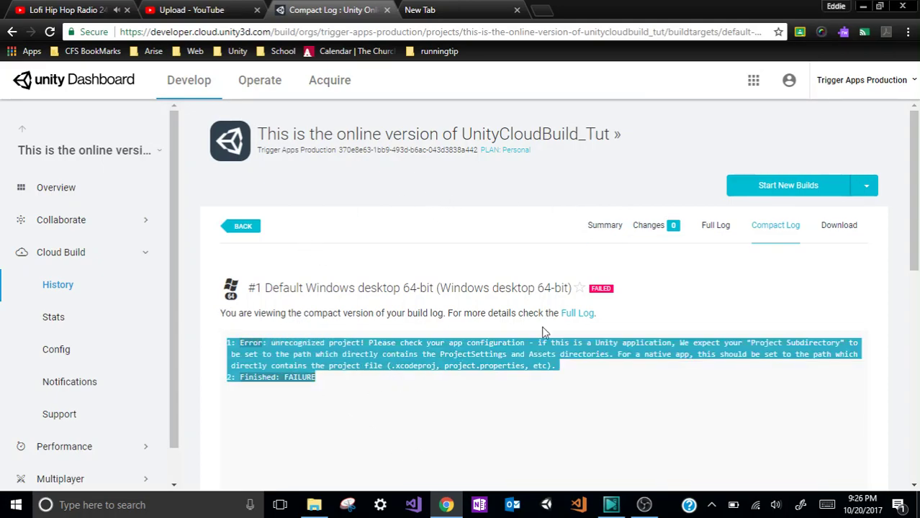
{"action": "left_click", "coordinate": [719, 234]}
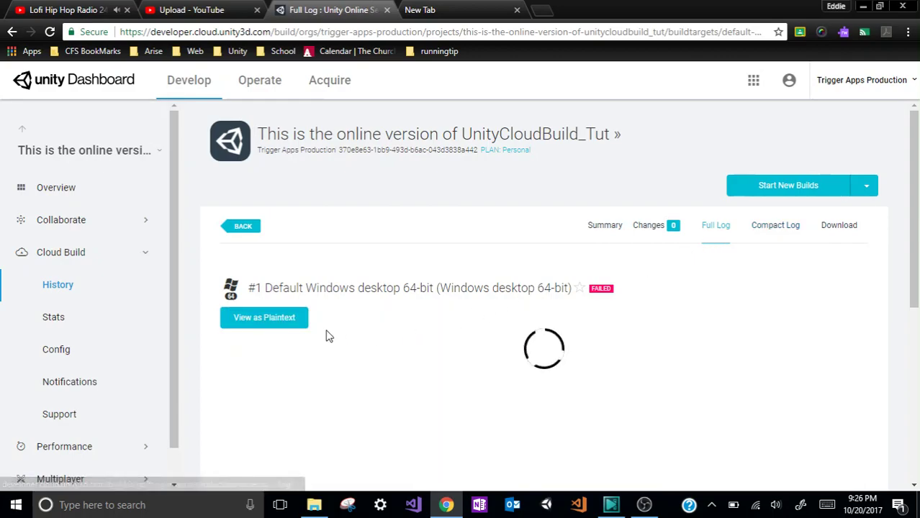
{"action": "scroll", "coordinate": [486, 423], "scroll_direction": "down", "scroll_amount": 1}
{"action": "scroll", "coordinate": [516, 415], "scroll_direction": "down", "scroll_amount": 4}
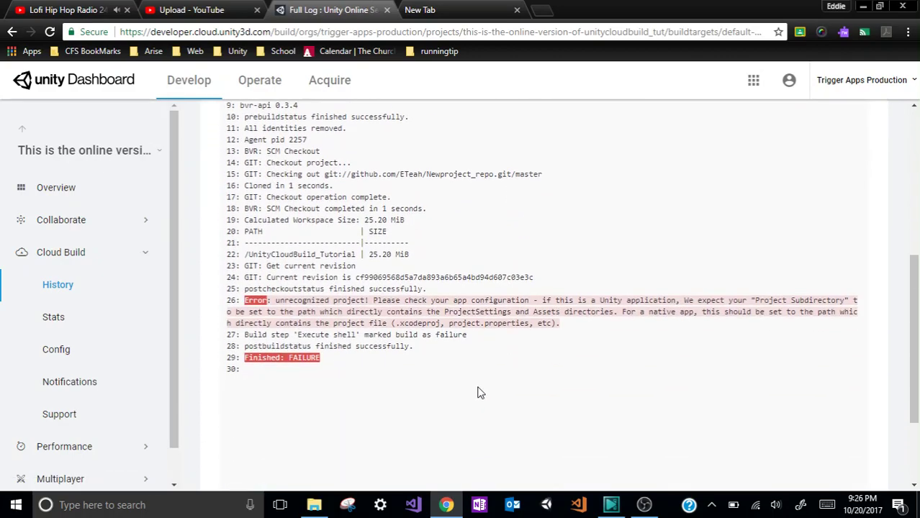
{"action": "scroll", "coordinate": [502, 316], "scroll_direction": "up", "scroll_amount": 5}
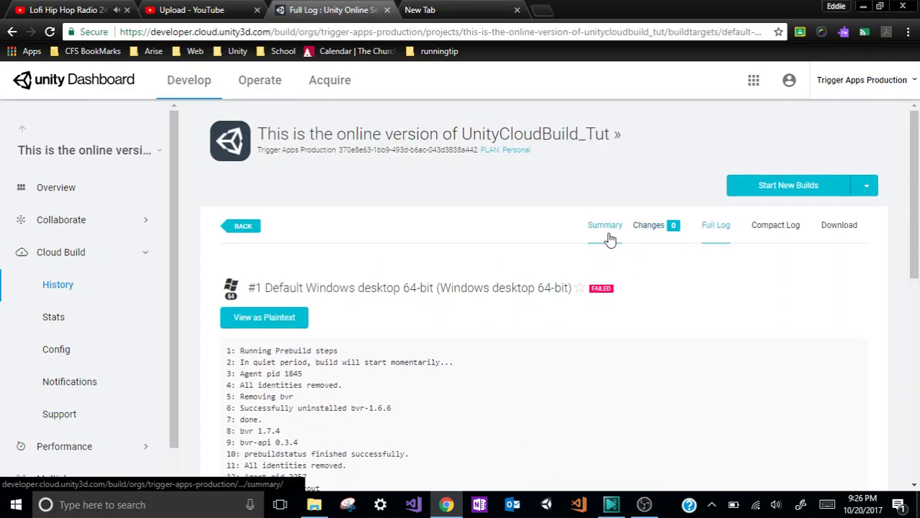
Step: View the summary of build #1 and highlight the "Project Subdirectory" wording of the error in its compact log
{"action": "left_click", "coordinate": [605, 228]}
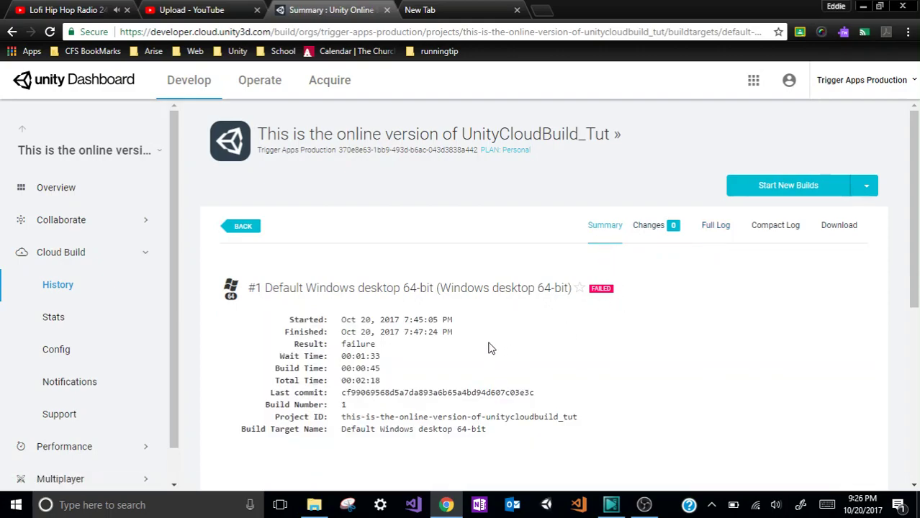
{"action": "scroll", "coordinate": [648, 216], "scroll_direction": "down", "scroll_amount": 1}
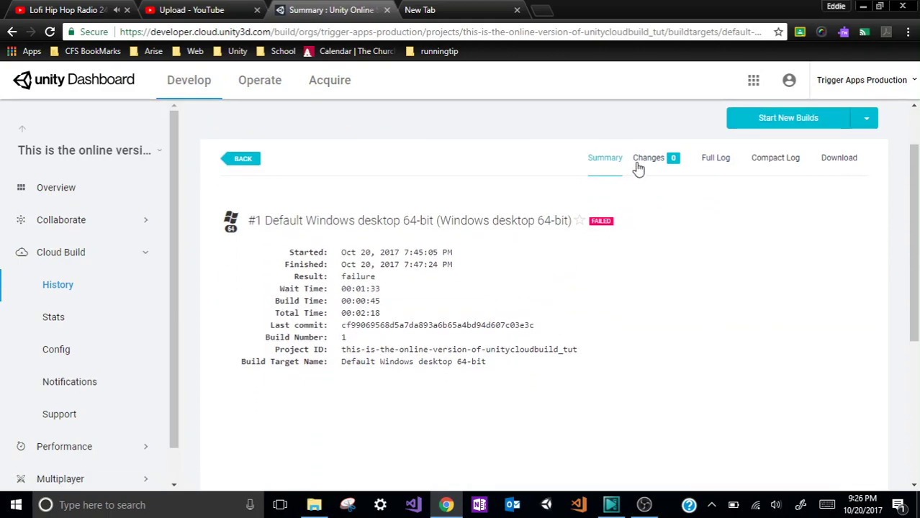
{"action": "left_click", "coordinate": [765, 159]}
{"action": "left_click_drag", "start_coordinate": [544, 309], "coordinate": [369, 275]}
{"action": "left_click", "coordinate": [314, 317]}
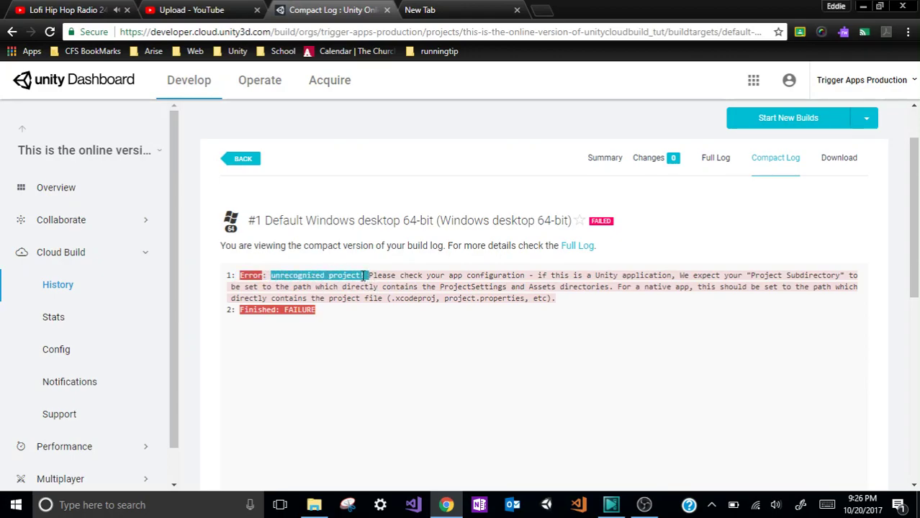
{"action": "left_click", "coordinate": [387, 278]}
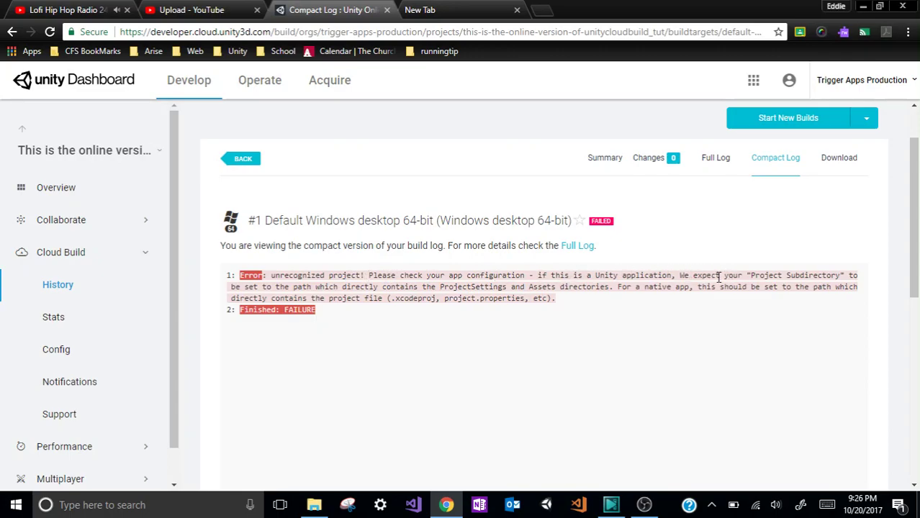
{"action": "left_click_drag", "start_coordinate": [751, 276], "coordinate": [840, 271]}
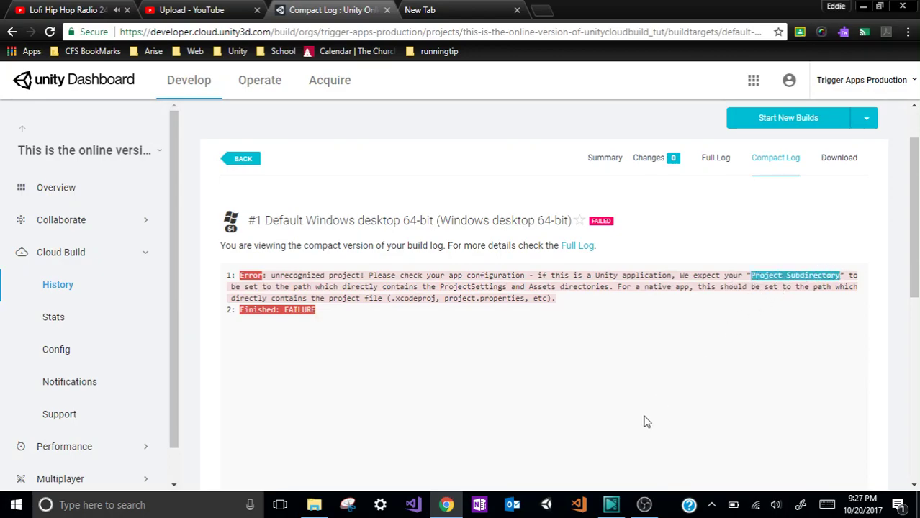
Step: Switch to a new File Explorer window and open Desktop > Pj-New > newrepo > UnityCloudBuild_Tutorial to inspect the project files
{"action": "left_click", "coordinate": [313, 505]}
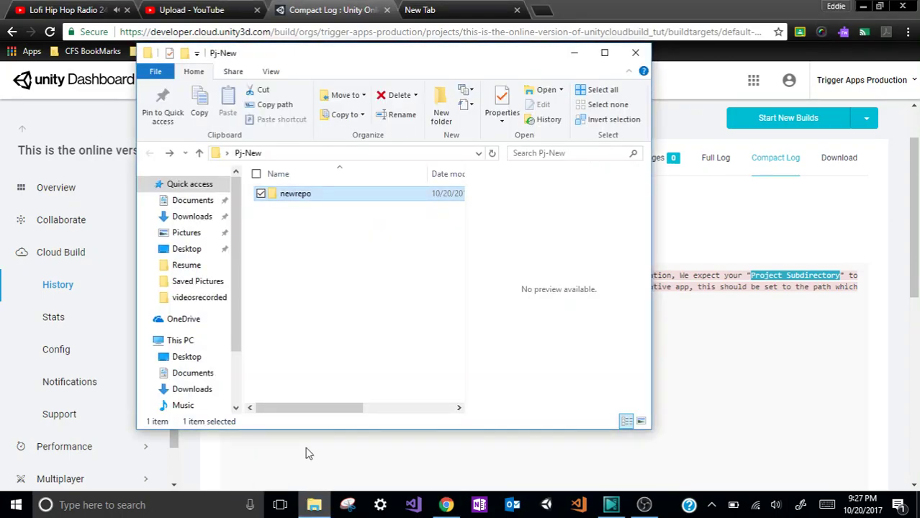
{"action": "left_click", "coordinate": [636, 53]}
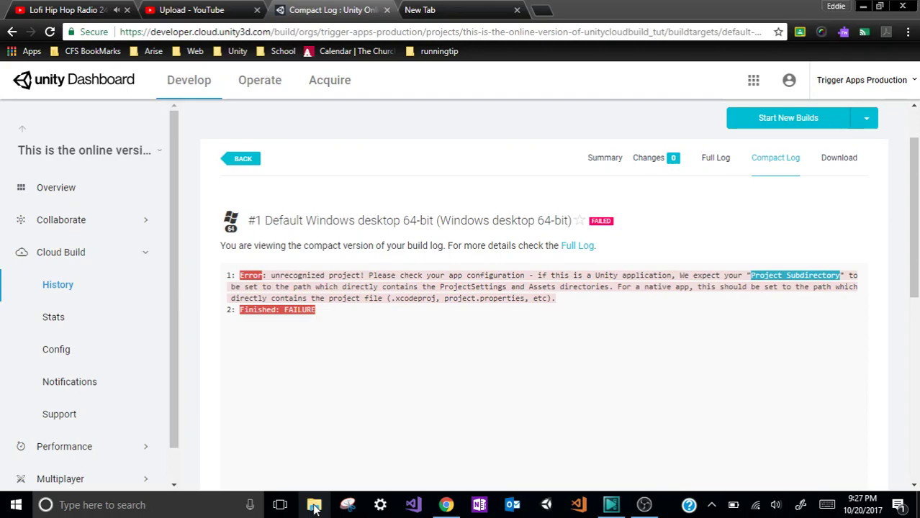
{"action": "left_click", "coordinate": [314, 506]}
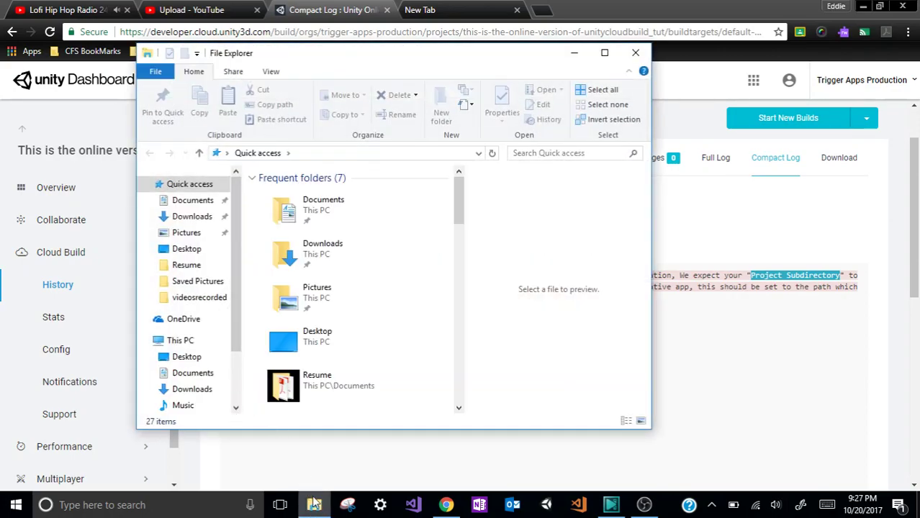
{"action": "left_click", "coordinate": [184, 248]}
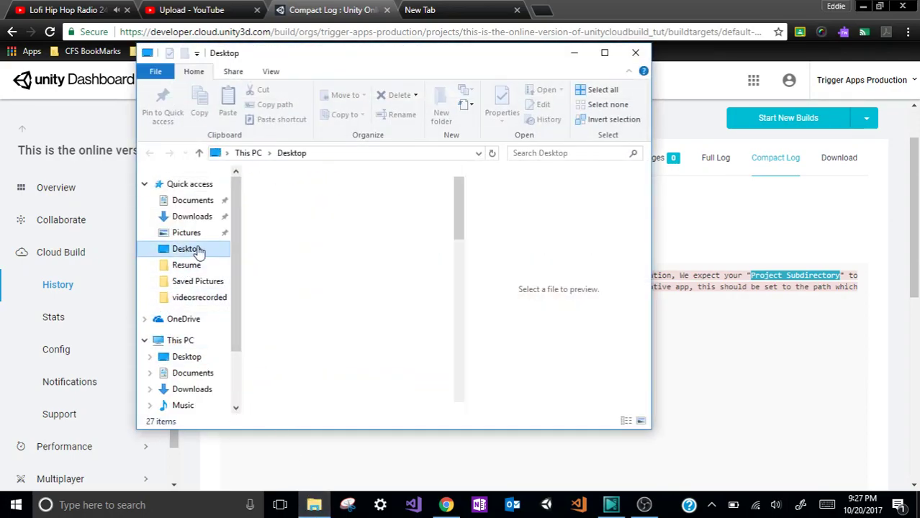
{"action": "scroll", "coordinate": [327, 267], "scroll_direction": "down", "scroll_amount": 2}
{"action": "double_click", "coordinate": [290, 288]}
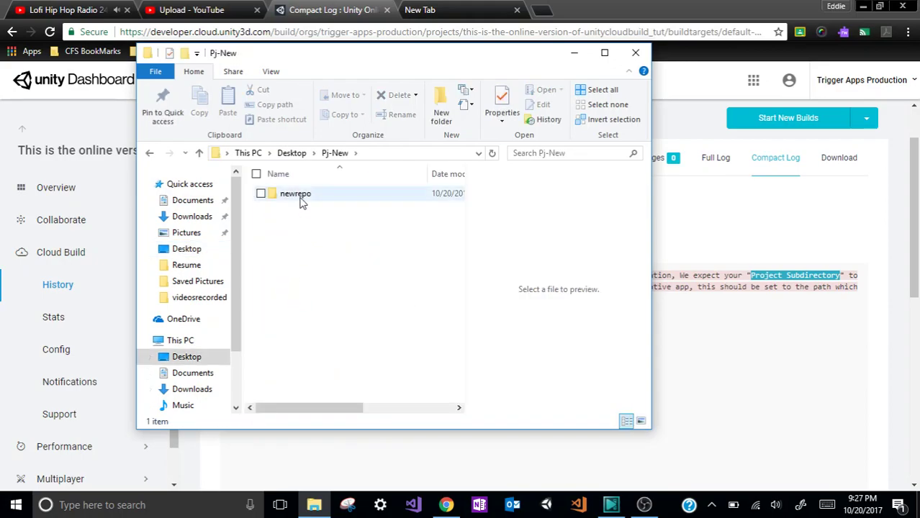
{"action": "double_click", "coordinate": [303, 200]}
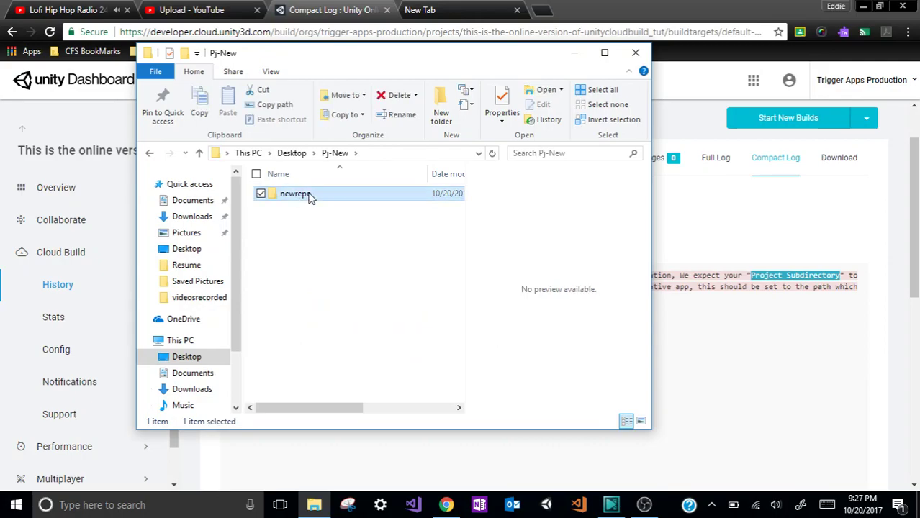
{"action": "double_click", "coordinate": [295, 194]}
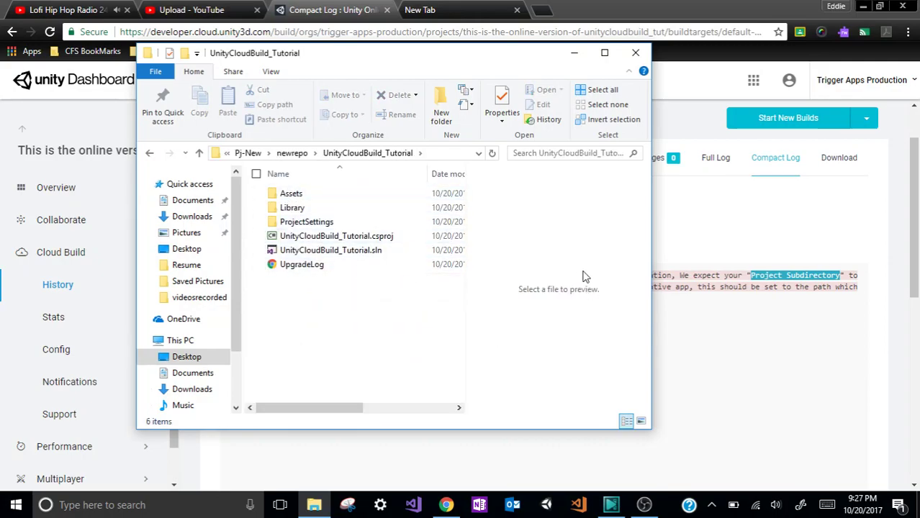
Step: Go back up to the Desktop folder and retrace the project path through Pj-New into newrepo
{"action": "left_click", "coordinate": [150, 152]}
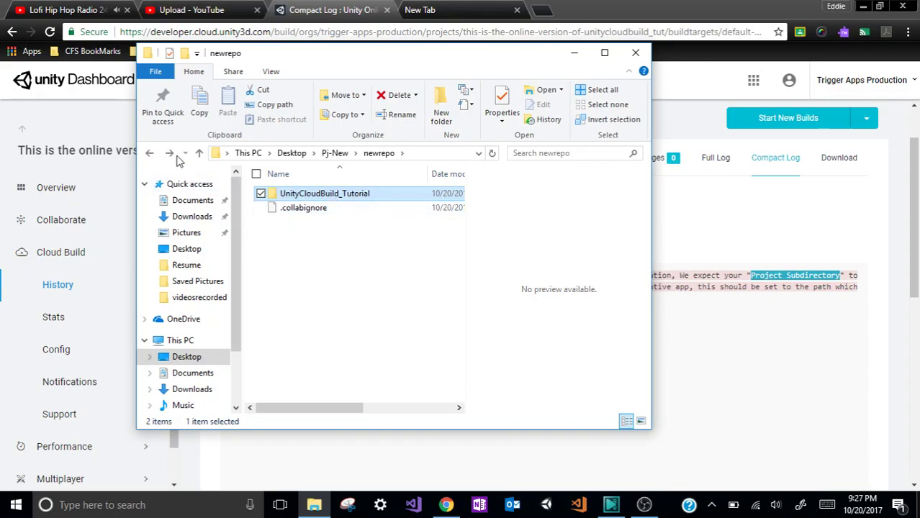
{"action": "left_click", "coordinate": [150, 153]}
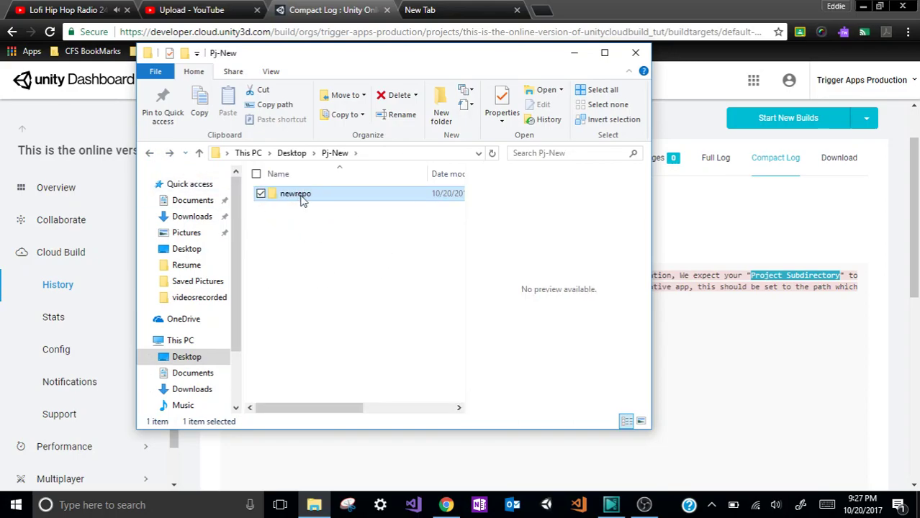
{"action": "left_click", "coordinate": [149, 154]}
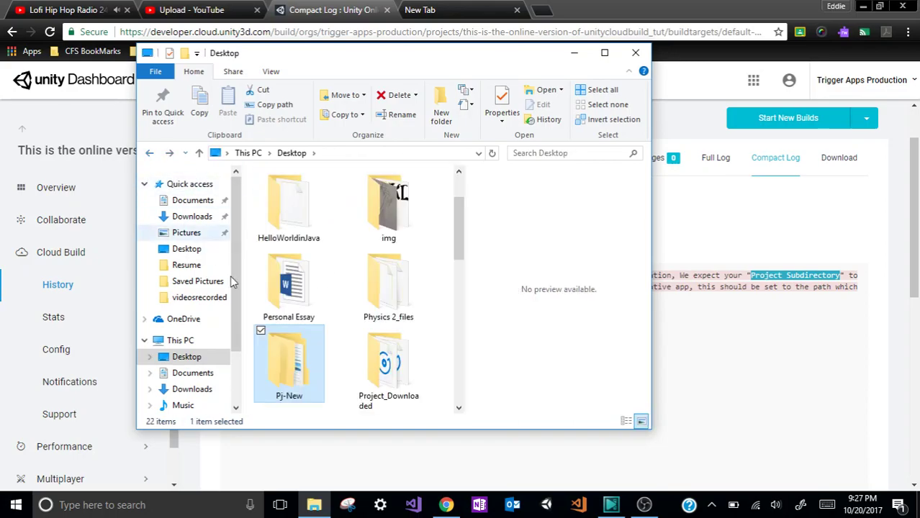
{"action": "double_click", "coordinate": [284, 355]}
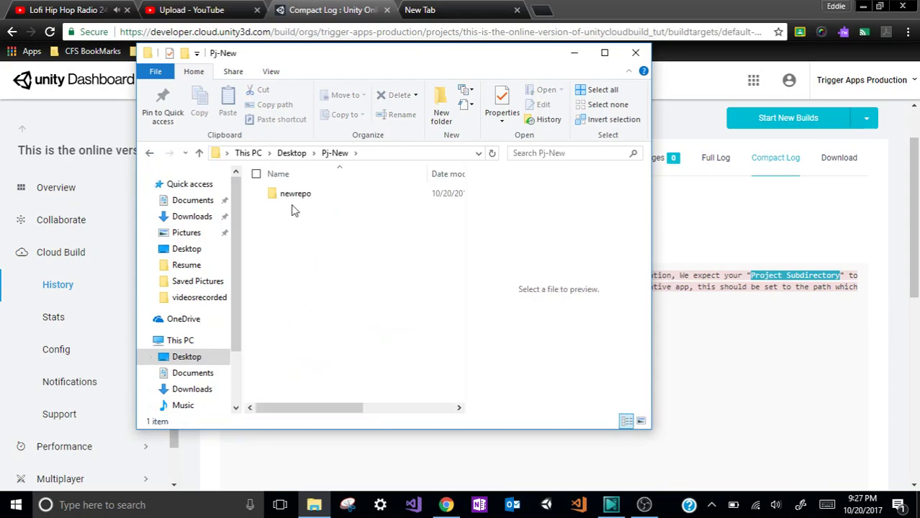
{"action": "double_click", "coordinate": [318, 196]}
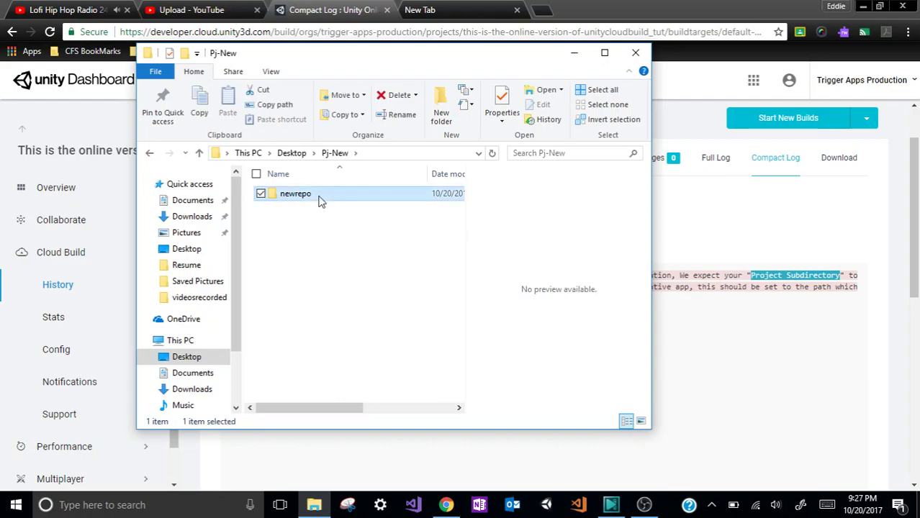
Step: Return to the compact log of build #1 and highlight the error's wording from "Project Subdirectory" through "ProjectSettings and Assets directories"
{"action": "left_click", "coordinate": [877, 381]}
{"action": "left_click_drag", "start_coordinate": [749, 276], "coordinate": [868, 279]}
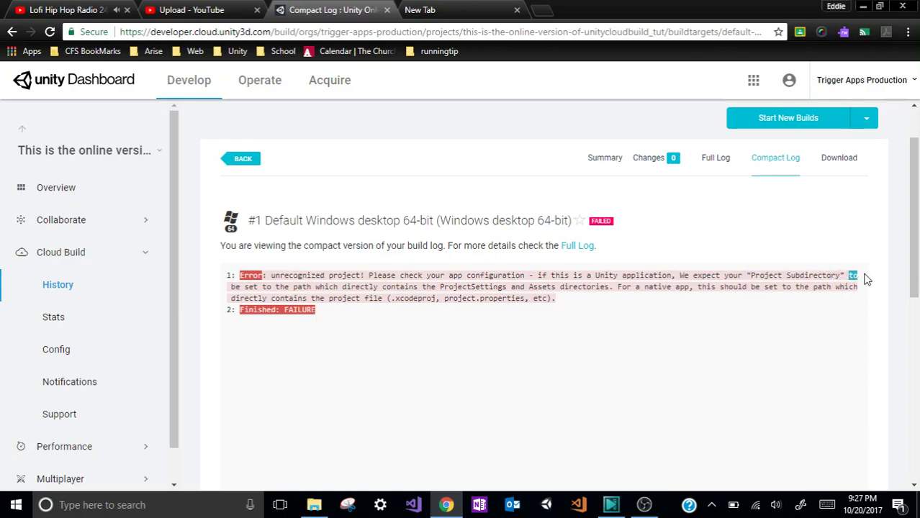
{"action": "left_click_drag", "start_coordinate": [237, 288], "coordinate": [351, 286]}
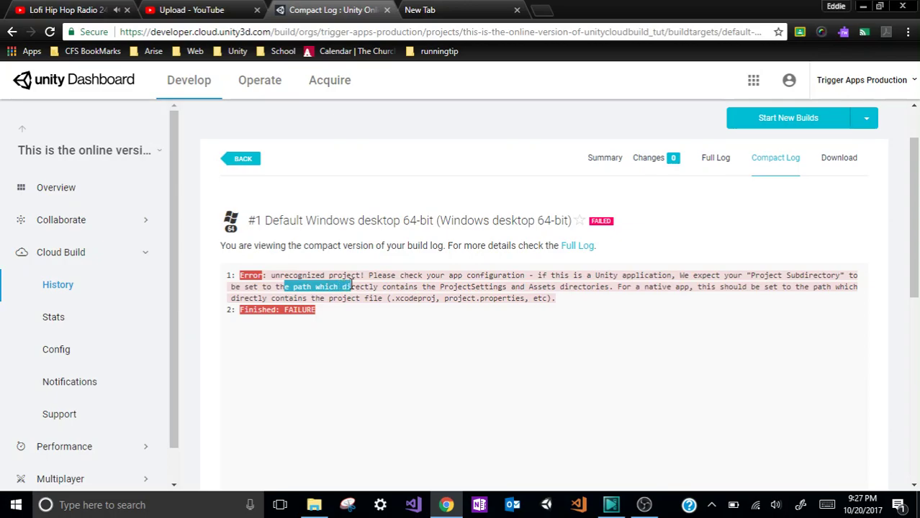
{"action": "left_click", "coordinate": [375, 286]}
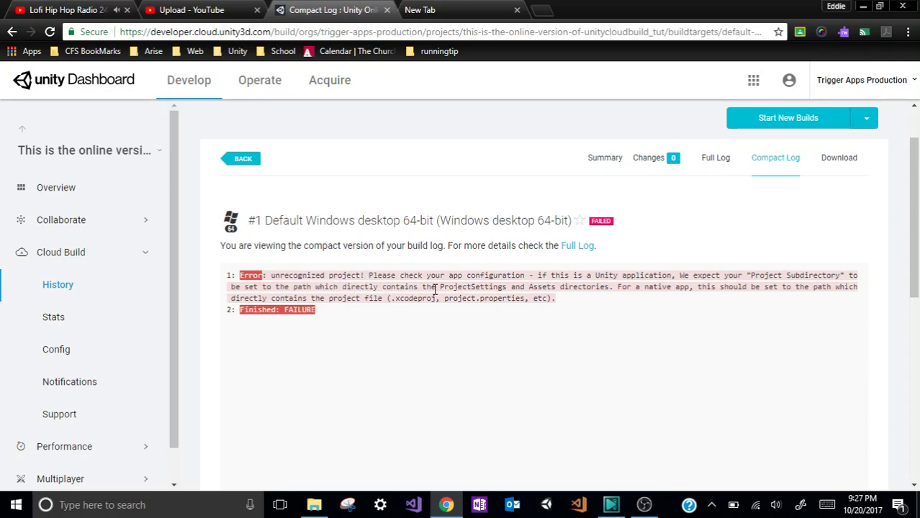
{"action": "left_click_drag", "start_coordinate": [440, 287], "coordinate": [608, 286]}
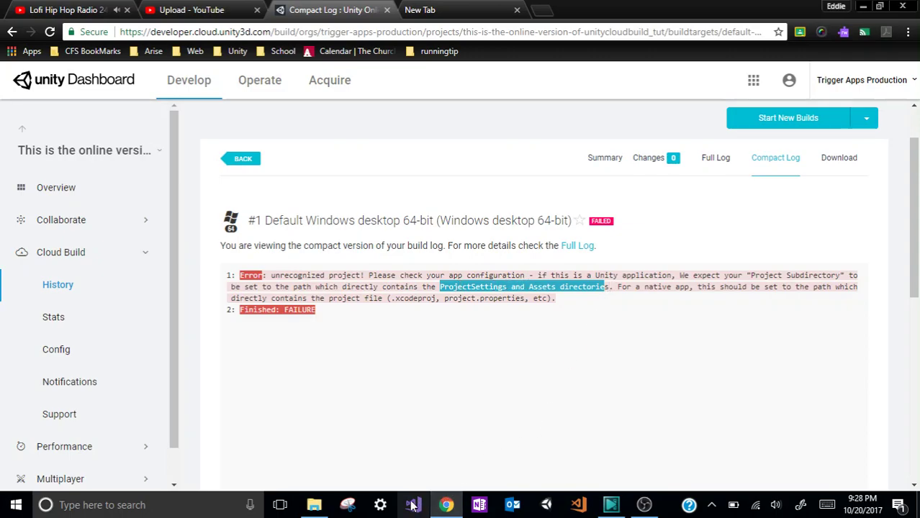
Step: Compare the "Project Subdirectory" term with the "directories" and "ProjectSettings" wording by highlighting them in turn in the error message
{"action": "left_click", "coordinate": [565, 287]}
{"action": "left_click_drag", "start_coordinate": [559, 287], "coordinate": [607, 287]}
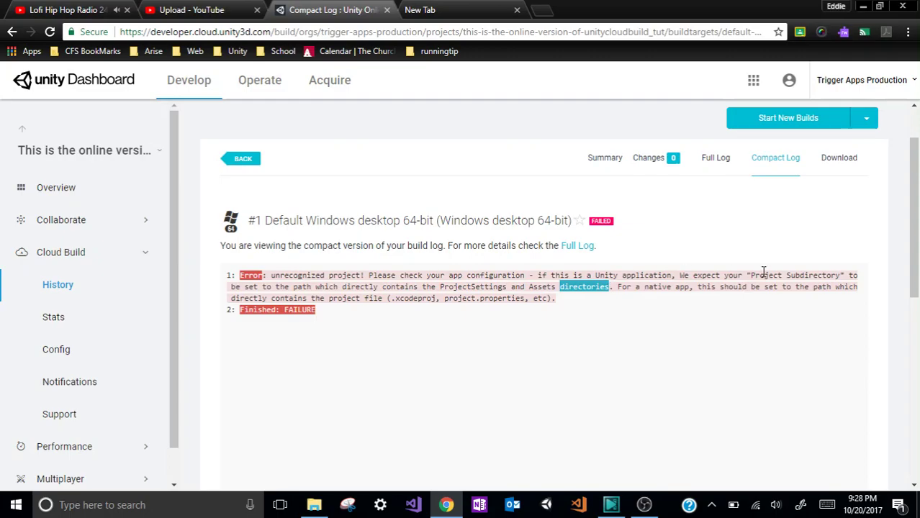
{"action": "left_click_drag", "start_coordinate": [785, 275], "coordinate": [840, 275]}
{"action": "left_click_drag", "start_coordinate": [559, 287], "coordinate": [608, 288]}
{"action": "left_click_drag", "start_coordinate": [444, 287], "coordinate": [548, 287]}
{"action": "left_click_drag", "start_coordinate": [747, 276], "coordinate": [782, 278]}
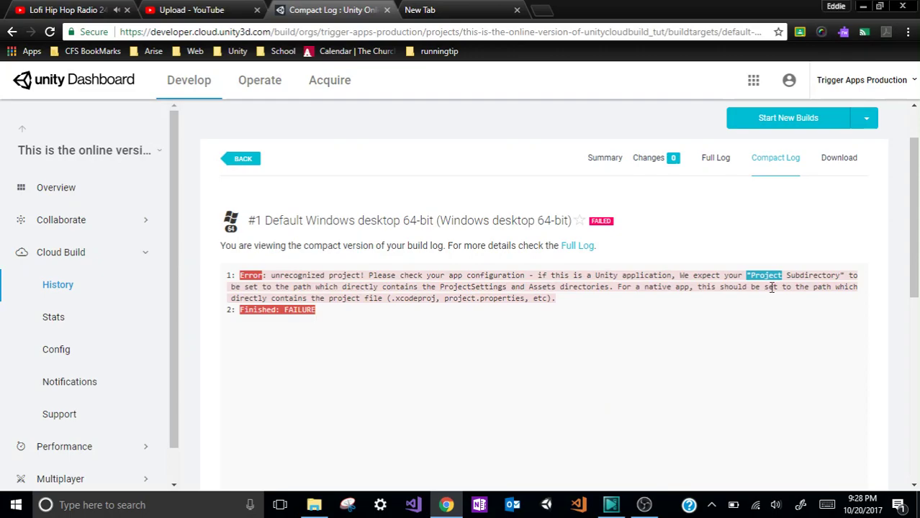
{"action": "left_click_drag", "start_coordinate": [743, 275], "coordinate": [809, 274]}
Step: Switch to File Explorer and go from Desktop through Pj-New and newrepo into the UnityCloudBuild_Tutorial folder
{"action": "left_click", "coordinate": [314, 505]}
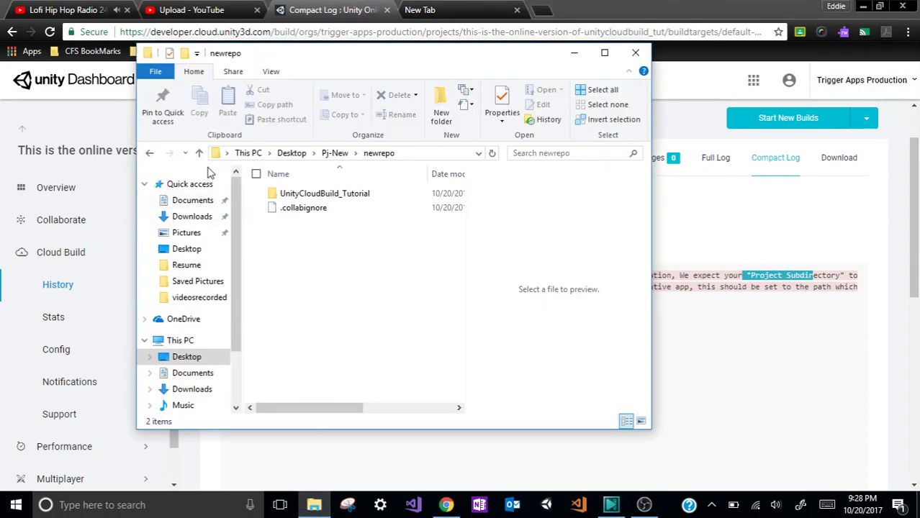
{"action": "left_click", "coordinate": [199, 360]}
{"action": "left_click", "coordinate": [289, 363]}
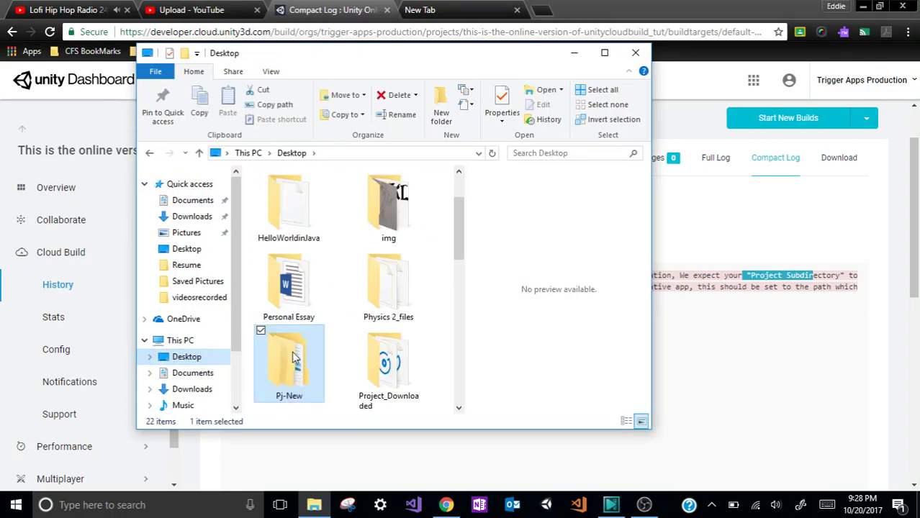
{"action": "double_click", "coordinate": [295, 362]}
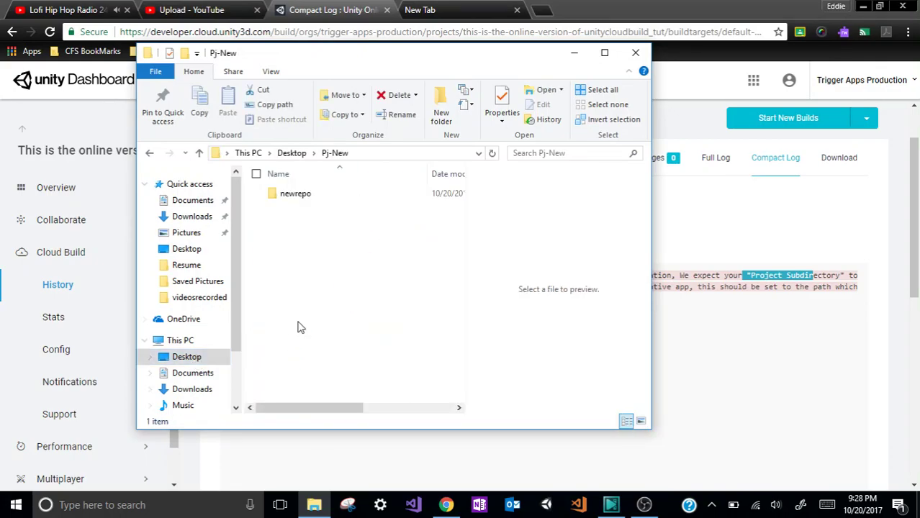
{"action": "left_click", "coordinate": [301, 195]}
{"action": "double_click", "coordinate": [301, 196]}
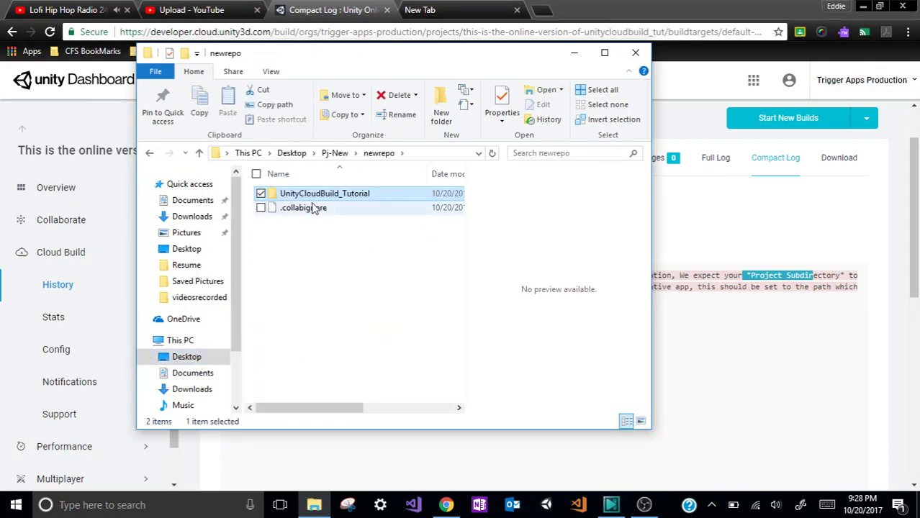
{"action": "left_click", "coordinate": [308, 199]}
{"action": "left_click", "coordinate": [308, 198]}
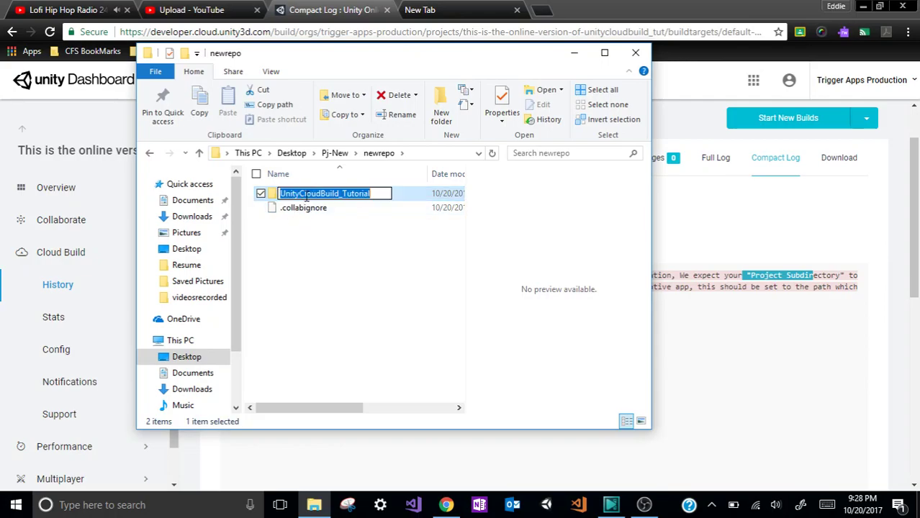
{"action": "left_click", "coordinate": [402, 200]}
{"action": "double_click", "coordinate": [402, 199]}
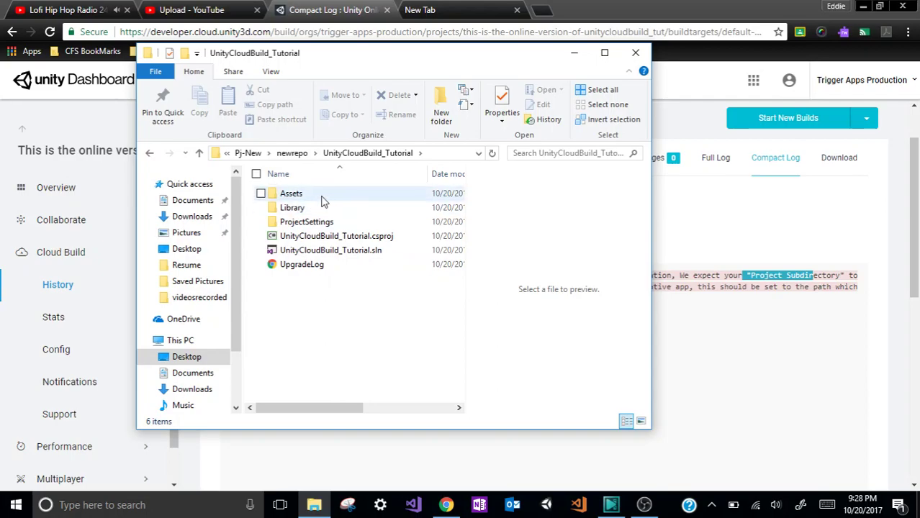
Step: Minimize the windows behind File Explorer and move the Assets and ProjectSettings folders from UnityCloudBuild_Tutorial onto the desktop
{"action": "left_click", "coordinate": [861, 8]}
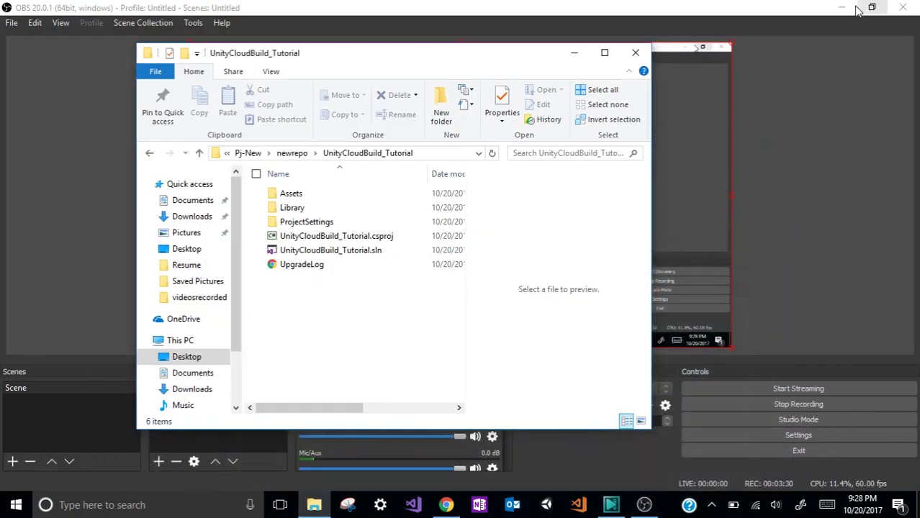
{"action": "left_click", "coordinate": [840, 9]}
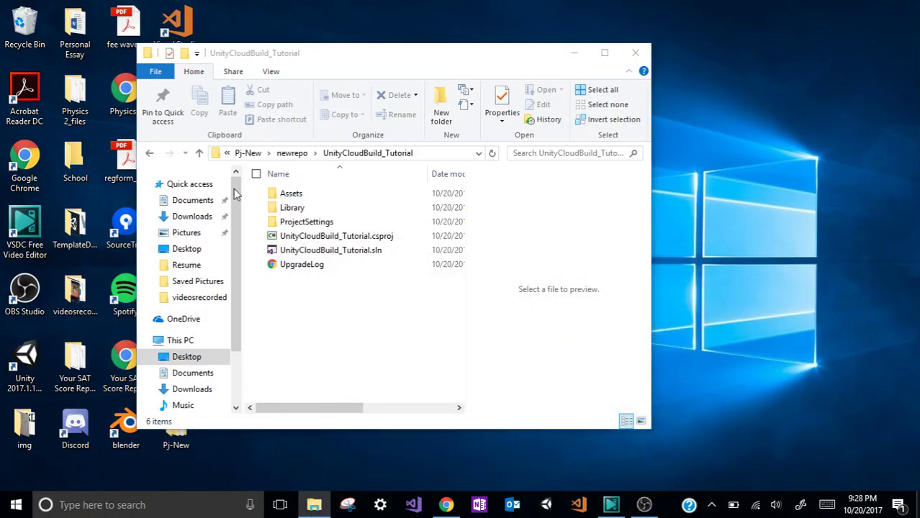
{"action": "left_click", "coordinate": [285, 193]}
{"action": "left_click_drag", "start_coordinate": [461, 152], "coordinate": [784, 211]}
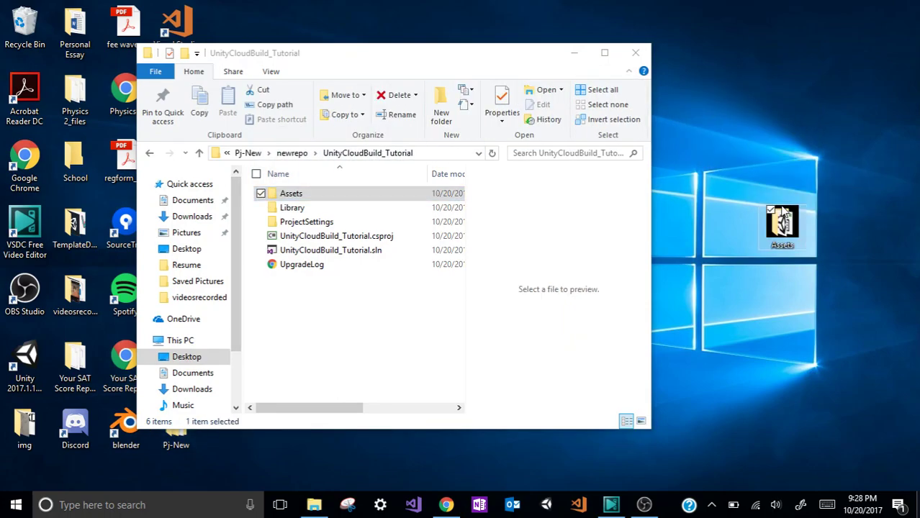
{"action": "left_click_drag", "start_coordinate": [306, 208], "coordinate": [799, 314]}
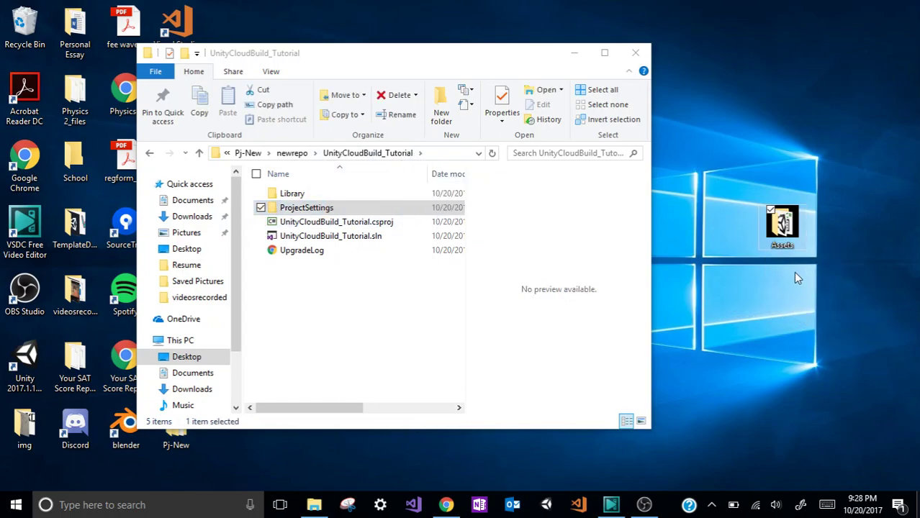
{"action": "left_click_drag", "start_coordinate": [762, 178], "coordinate": [864, 338]}
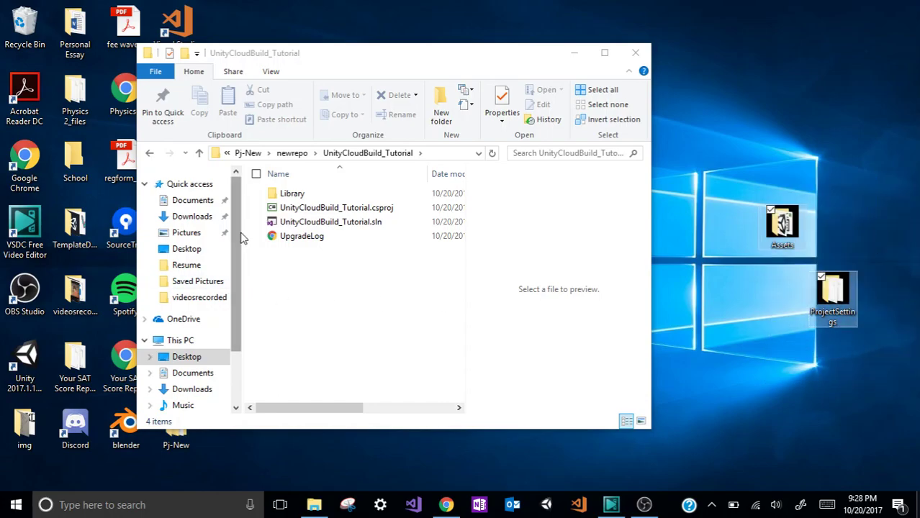
{"action": "left_click", "coordinate": [199, 358]}
{"action": "left_click", "coordinate": [199, 359]}
{"action": "left_click", "coordinate": [288, 306]}
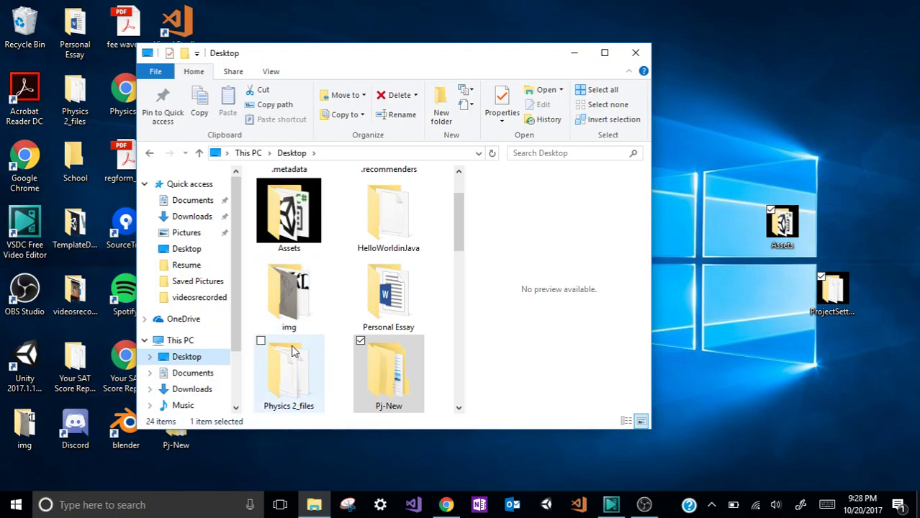
{"action": "scroll", "coordinate": [291, 349], "scroll_direction": "down", "scroll_amount": 3}
{"action": "scroll", "coordinate": [289, 317], "scroll_direction": "down", "scroll_amount": 3}
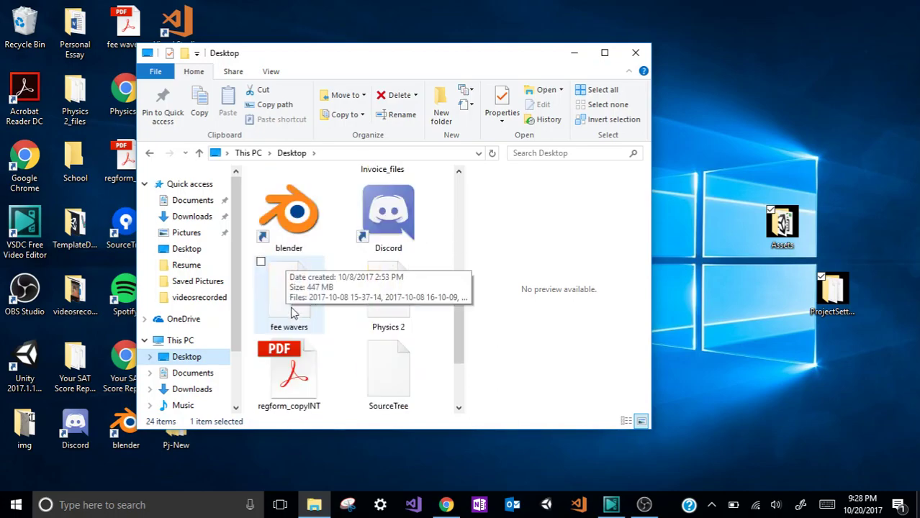
{"action": "scroll", "coordinate": [292, 325], "scroll_direction": "down", "scroll_amount": 3}
{"action": "scroll", "coordinate": [292, 326], "scroll_direction": "up", "scroll_amount": 4}
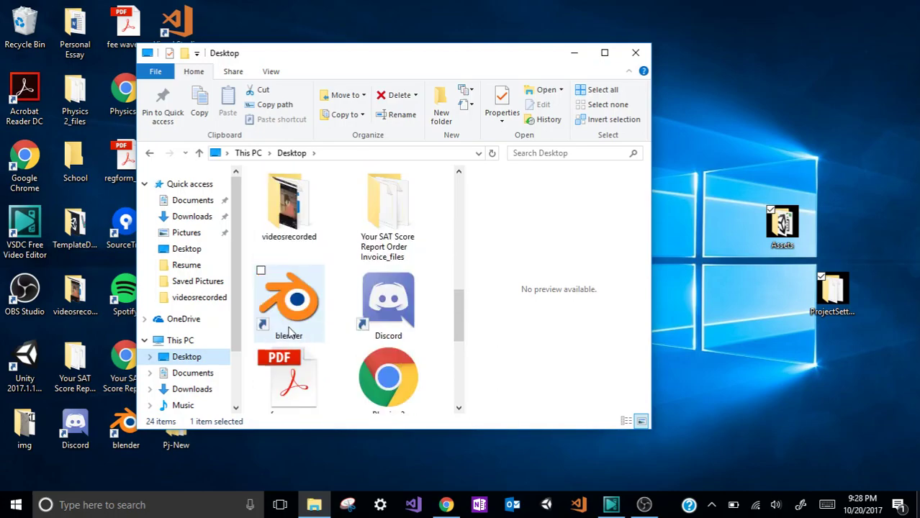
{"action": "left_click", "coordinate": [636, 53]}
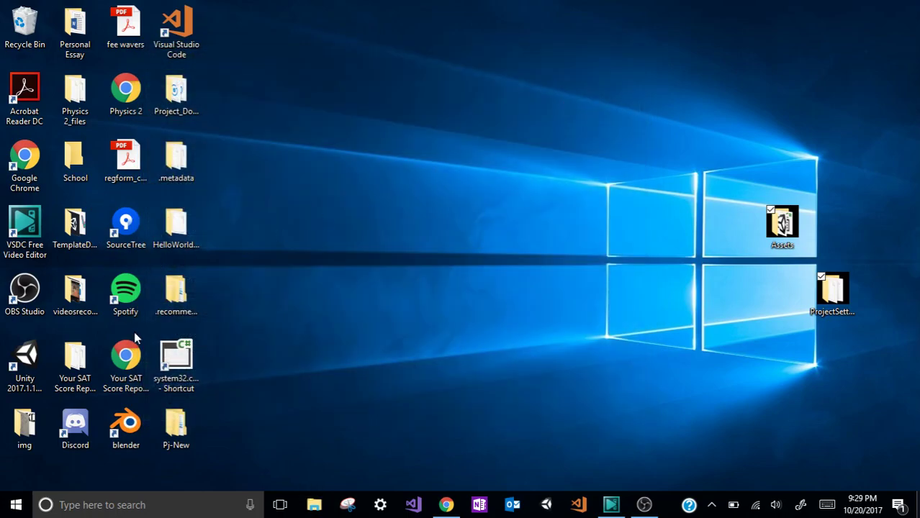
Step: Open Pj-New > newrepo from the desktop and move the ProjectSettings and Assets folders from the desktop into newrepo
{"action": "left_click", "coordinate": [173, 431]}
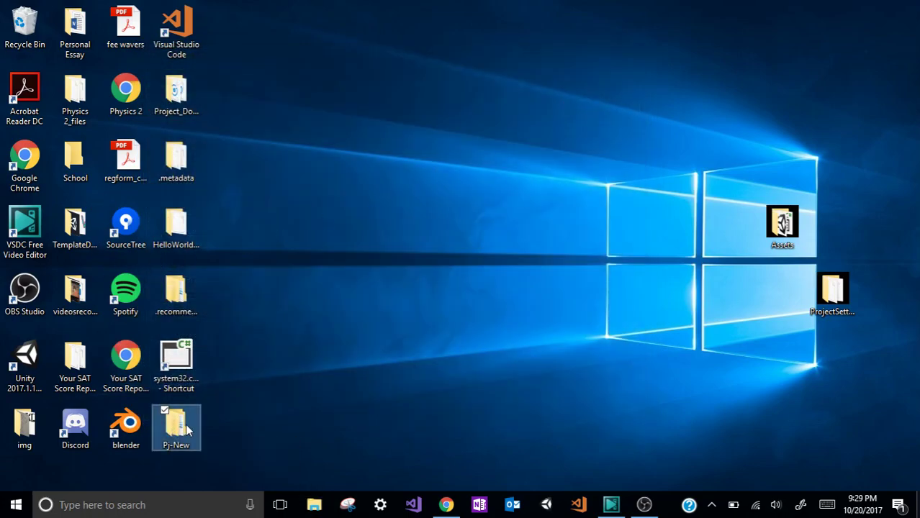
{"action": "double_click", "coordinate": [181, 428]}
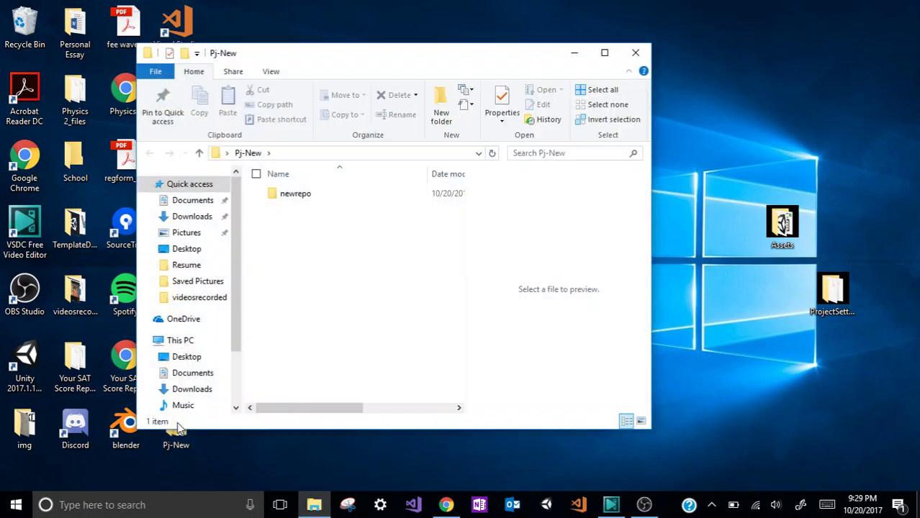
{"action": "double_click", "coordinate": [296, 197]}
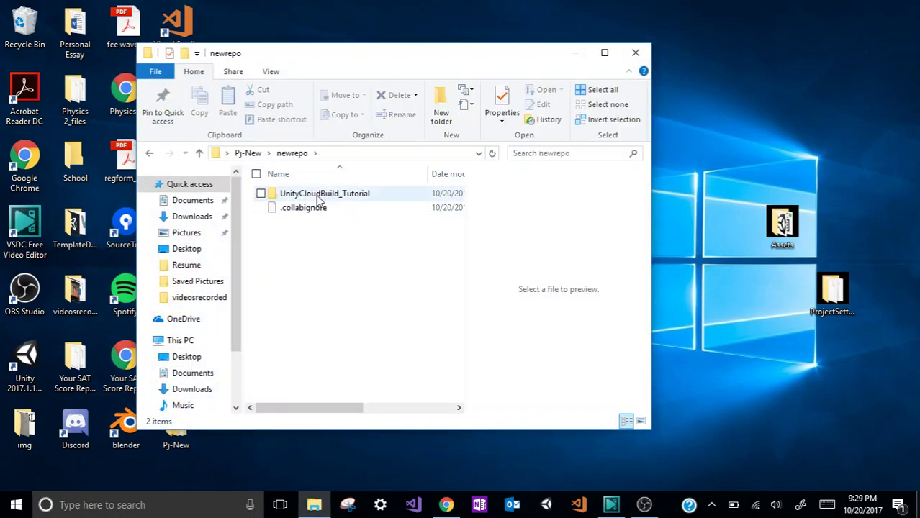
{"action": "left_click_drag", "start_coordinate": [308, 244], "coordinate": [344, 299]}
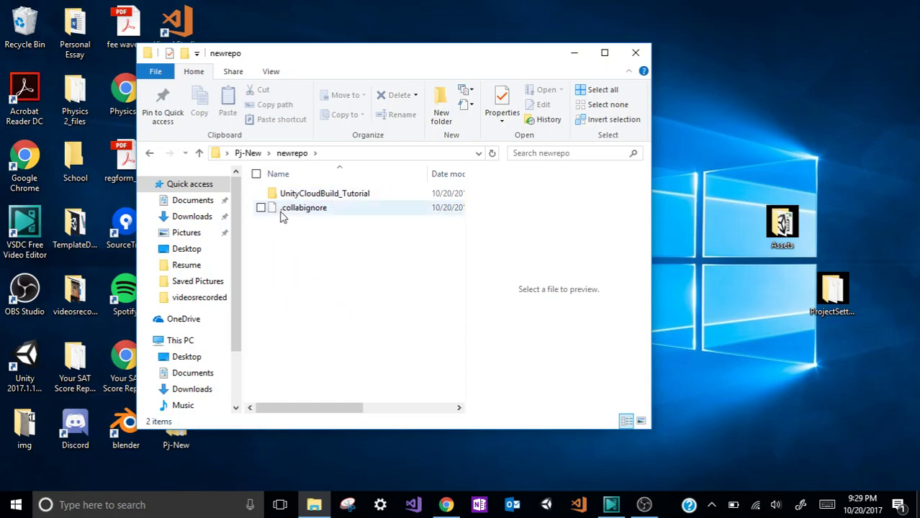
{"action": "left_click", "coordinate": [839, 308]}
{"action": "left_click_drag", "start_coordinate": [866, 337], "coordinate": [712, 209]}
{"action": "left_click_drag", "start_coordinate": [828, 303], "coordinate": [364, 326]}
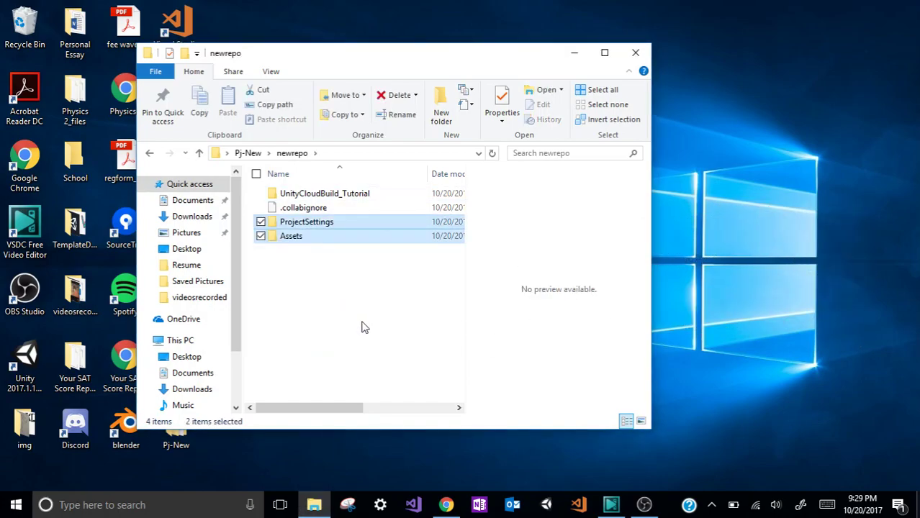
{"action": "left_click", "coordinate": [358, 326]}
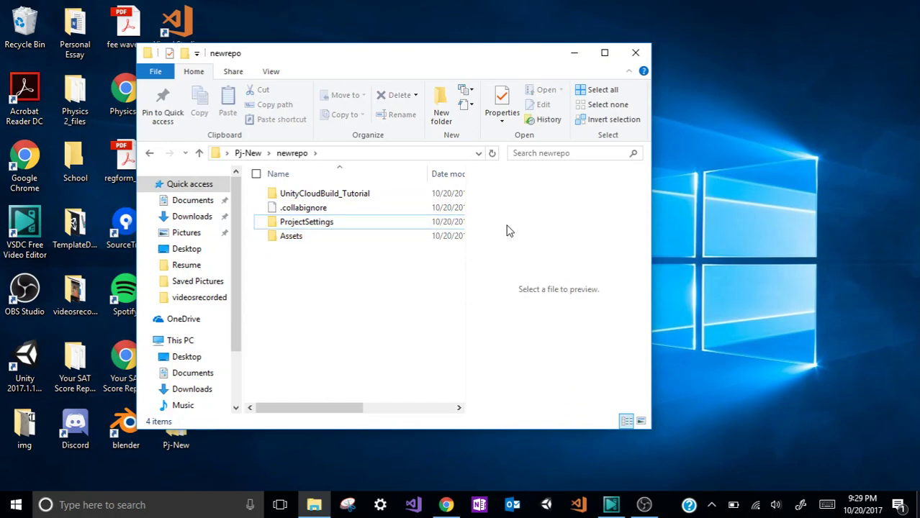
Step: Switch back to Chrome and highlight the complete error text in the compact log of build #1
{"action": "left_click", "coordinate": [454, 504]}
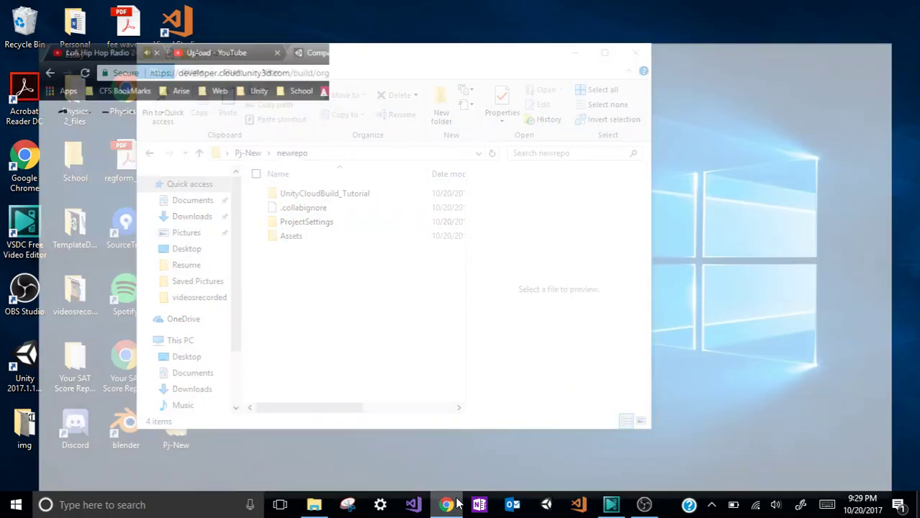
{"action": "left_click_drag", "start_coordinate": [229, 274], "coordinate": [486, 325]}
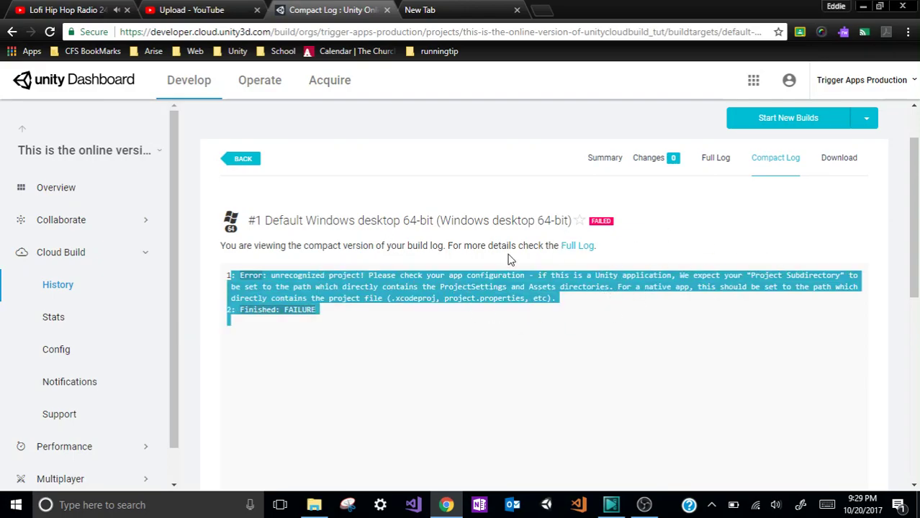
{"action": "left_click", "coordinate": [541, 325]}
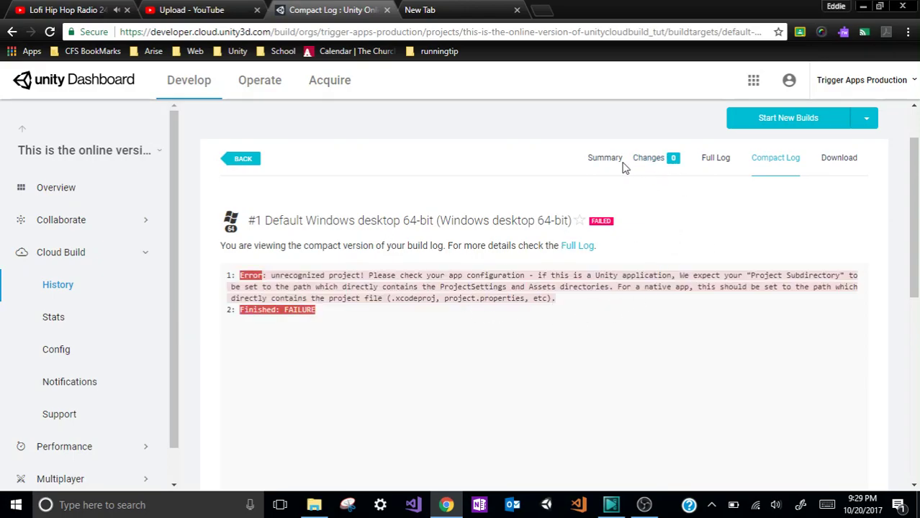
Step: Leave the log and open the Cloud Build history of the project "This is the online version of UnityCloudBuild_Tut"
{"action": "left_click", "coordinate": [229, 161]}
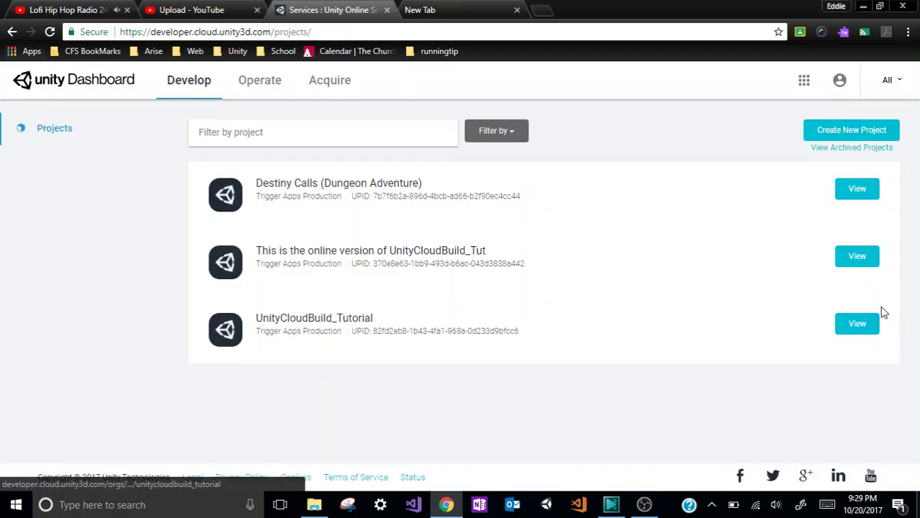
{"action": "left_click", "coordinate": [857, 258]}
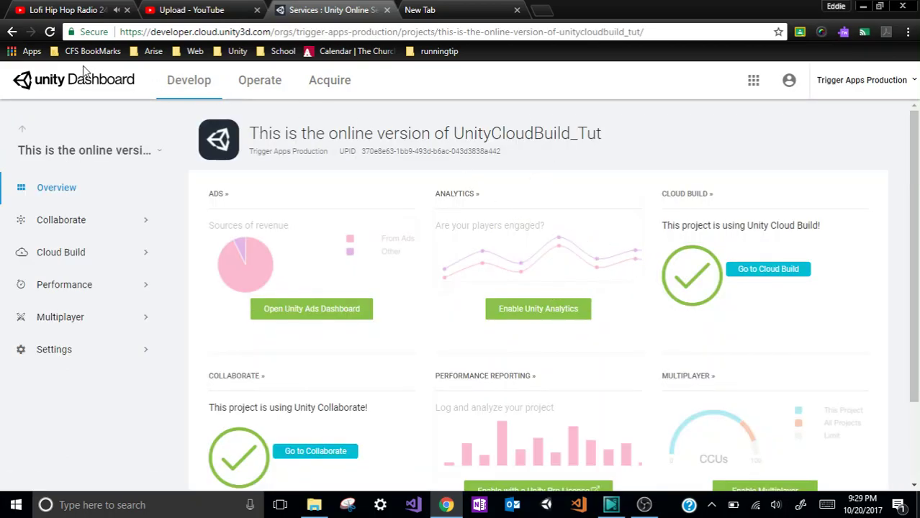
{"action": "left_click", "coordinate": [12, 32]}
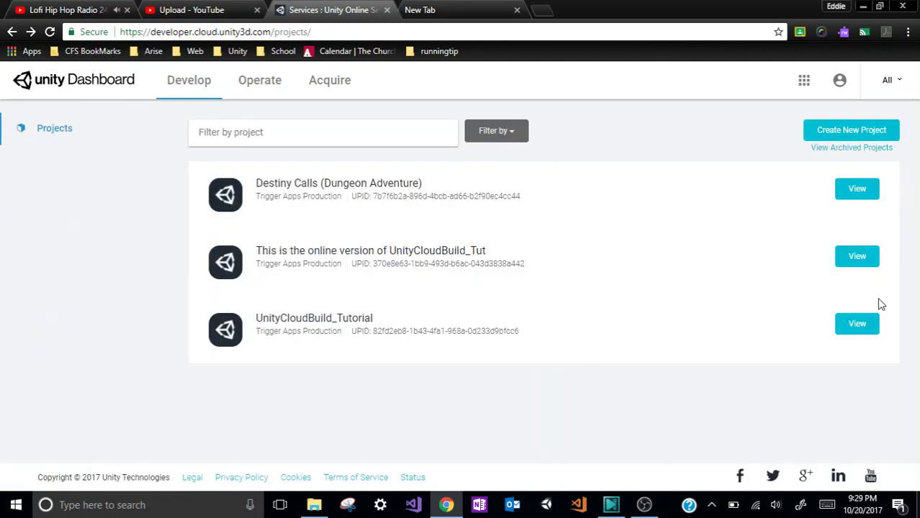
{"action": "left_click", "coordinate": [856, 258]}
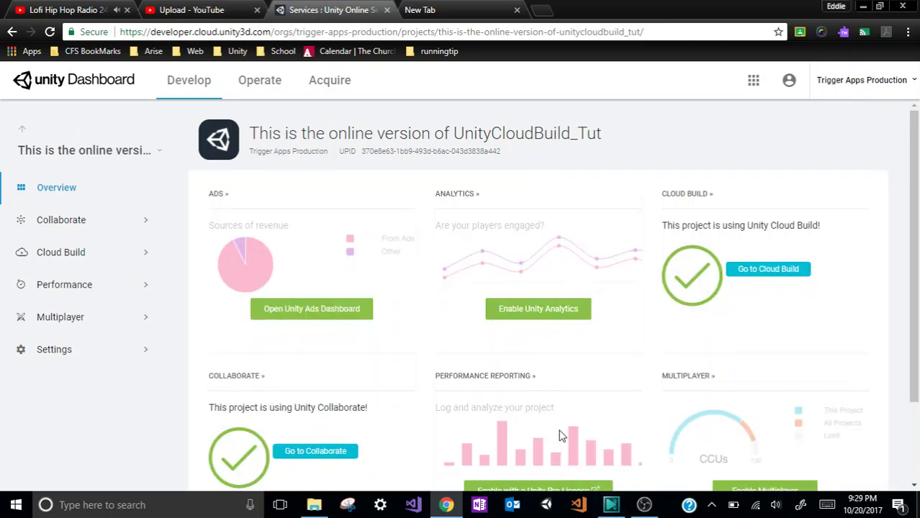
{"action": "left_click", "coordinate": [760, 272]}
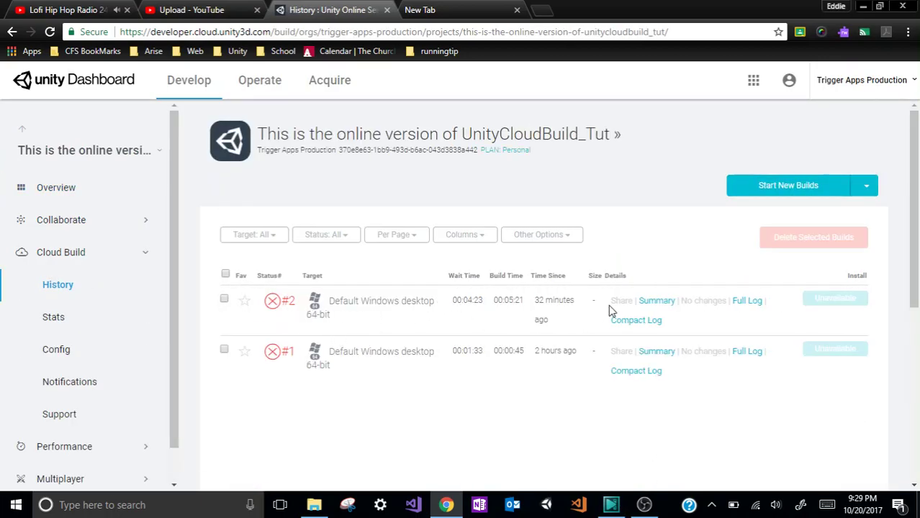
Step: Open the compact log of build #2 from the build history and bring its log lines into view
{"action": "left_click_drag", "start_coordinate": [416, 301], "coordinate": [576, 326]}
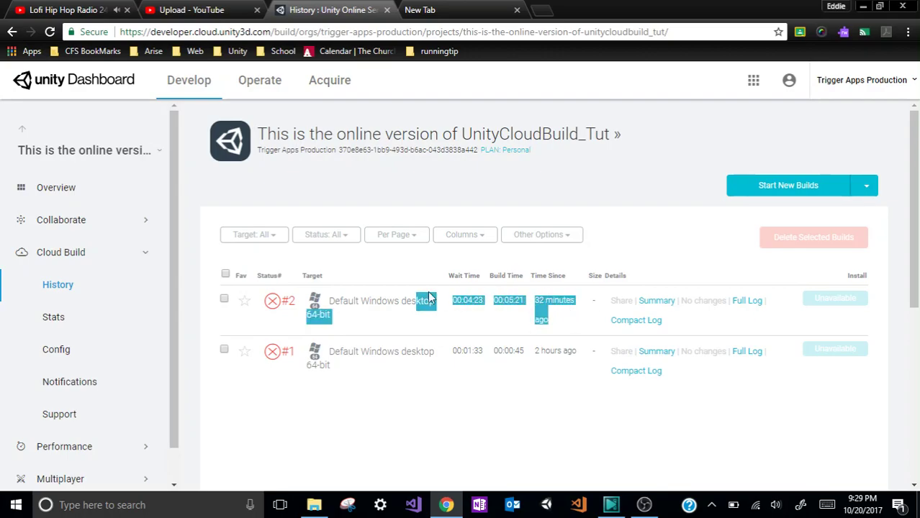
{"action": "left_click", "coordinate": [349, 296]}
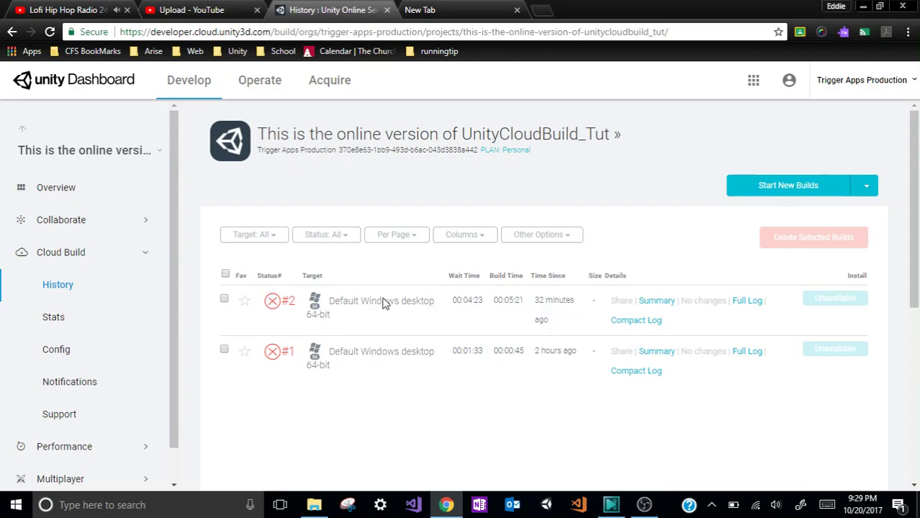
{"action": "left_click", "coordinate": [636, 321]}
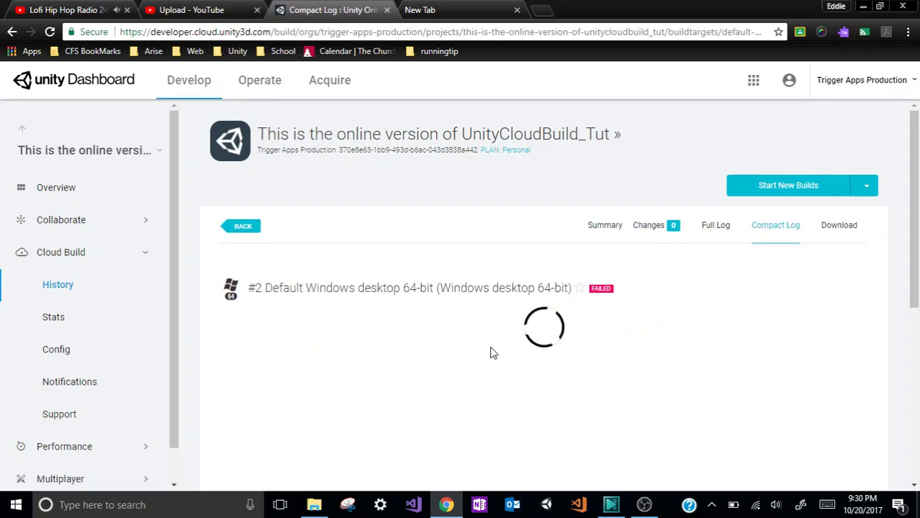
{"action": "scroll", "coordinate": [534, 355], "scroll_direction": "down", "scroll_amount": 1}
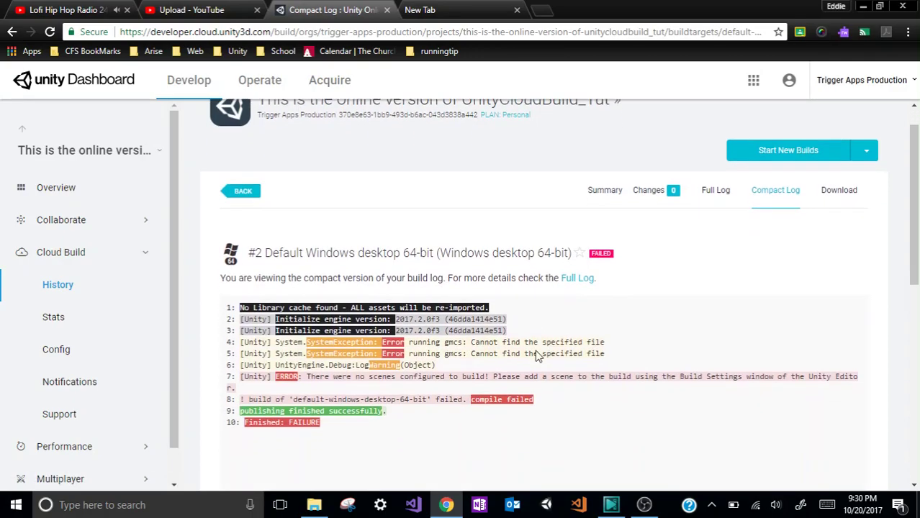
{"action": "scroll", "coordinate": [533, 348], "scroll_direction": "down", "scroll_amount": 1}
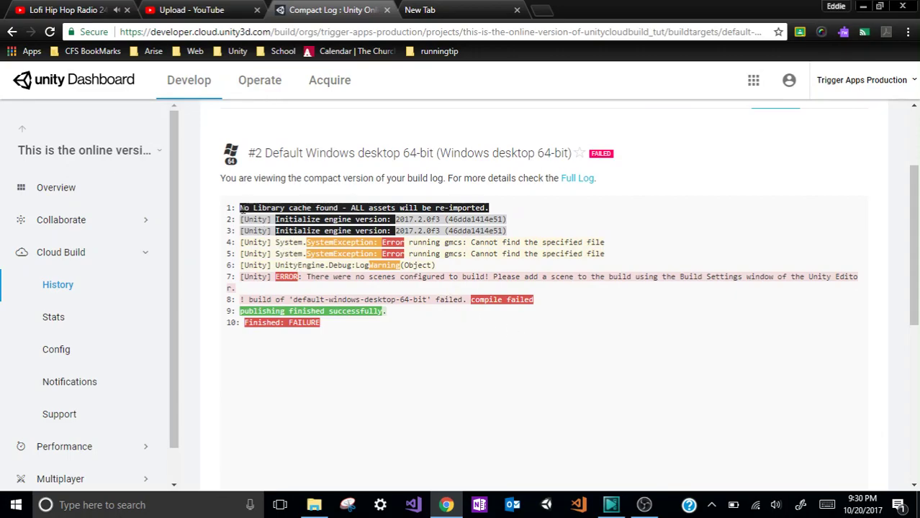
Step: Go through the log lines of build #2 by highlighting them, ending with the error about no scenes configured to build
{"action": "left_click_drag", "start_coordinate": [239, 208], "coordinate": [363, 203]}
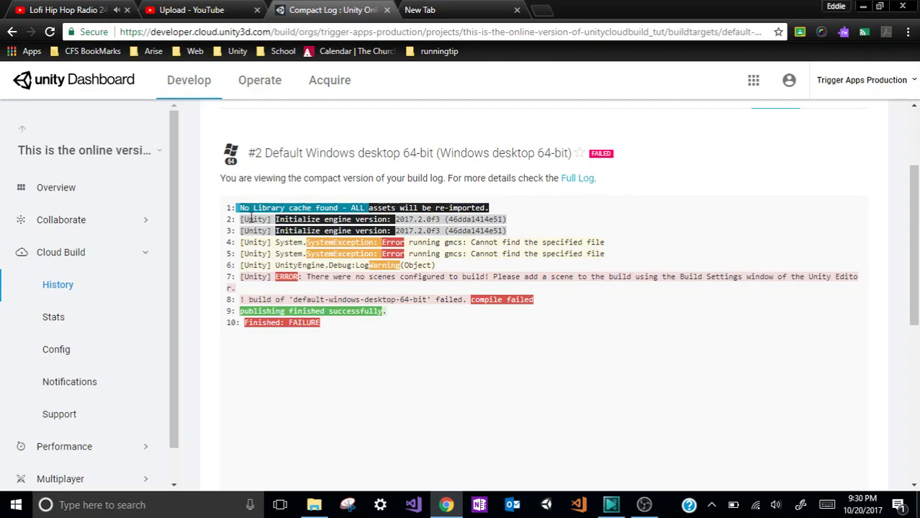
{"action": "left_click_drag", "start_coordinate": [246, 219], "coordinate": [360, 230]}
{"action": "left_click_drag", "start_coordinate": [415, 231], "coordinate": [251, 211]}
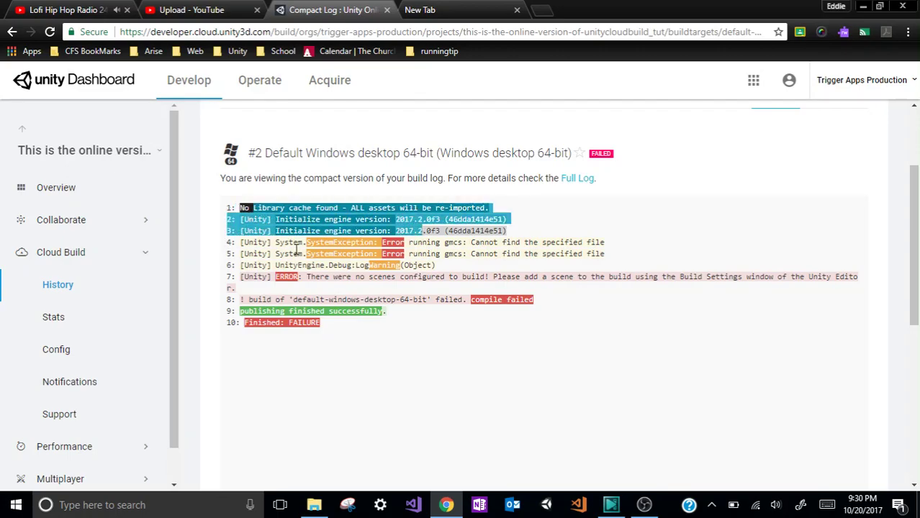
{"action": "left_click_drag", "start_coordinate": [296, 250], "coordinate": [363, 254]}
{"action": "left_click_drag", "start_coordinate": [311, 265], "coordinate": [360, 265]}
{"action": "left_click_drag", "start_coordinate": [229, 276], "coordinate": [908, 285]}
{"action": "left_click", "coordinate": [727, 308]}
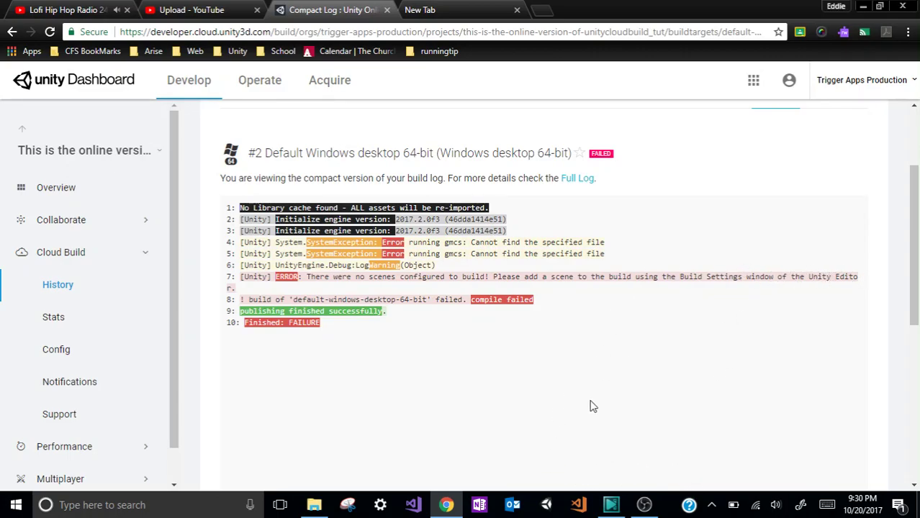
Step: Launch Unity and inspect the newrepo folder and its UnityCloudBuild_Tutorial subfolder in File Explorer
{"action": "left_click", "coordinate": [546, 509]}
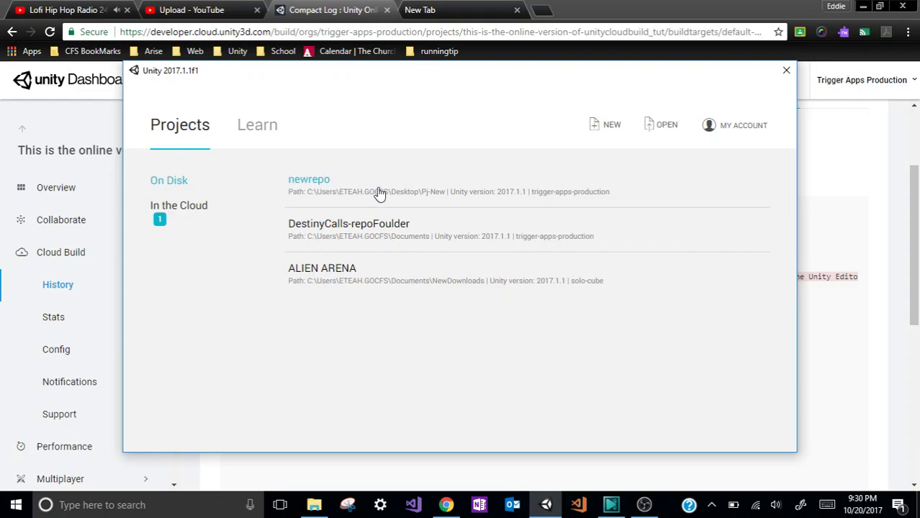
{"action": "left_click", "coordinate": [313, 504]}
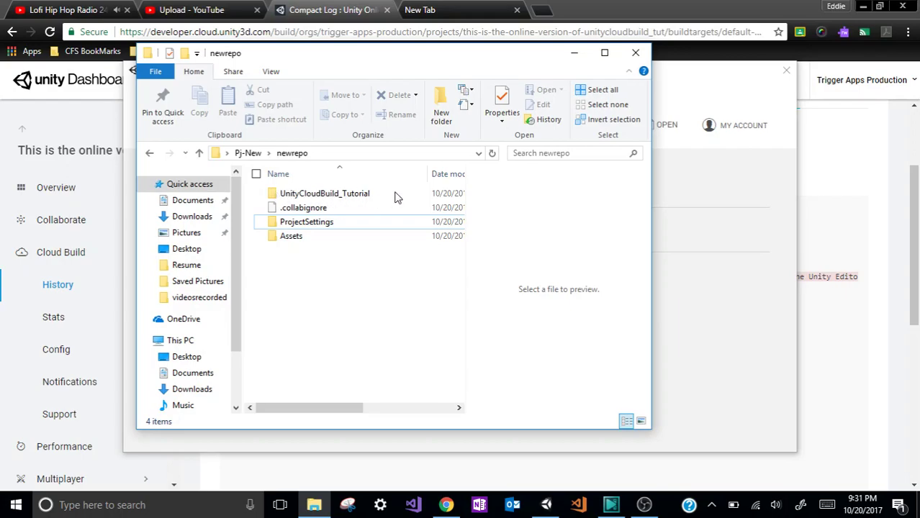
{"action": "left_click", "coordinate": [150, 152]}
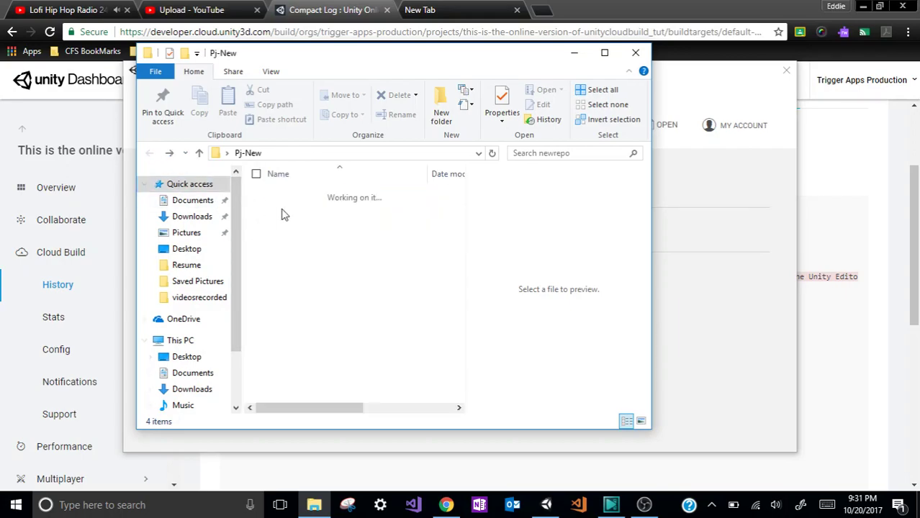
{"action": "left_click", "coordinate": [170, 153]}
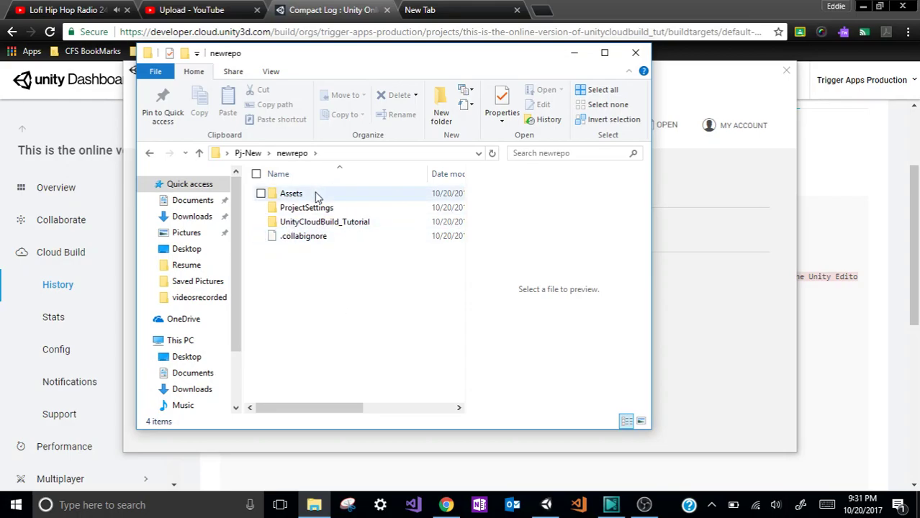
{"action": "double_click", "coordinate": [323, 222]}
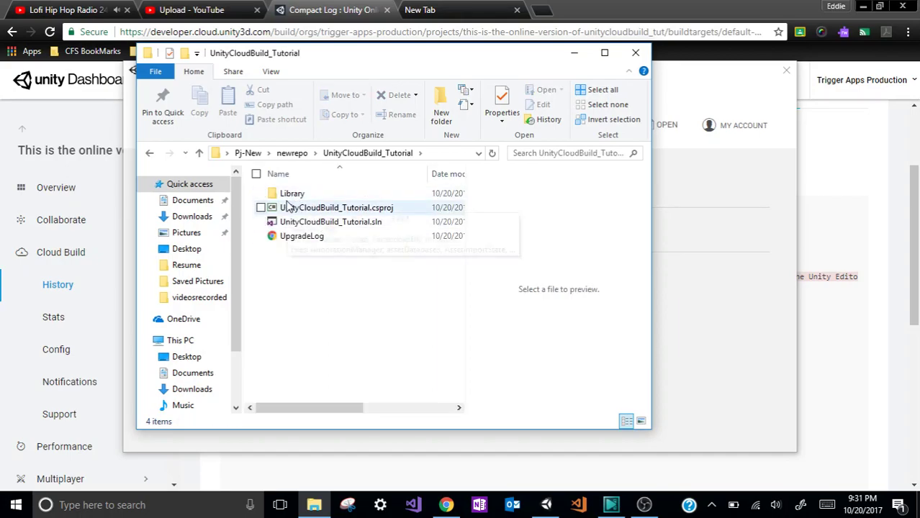
{"action": "left_click", "coordinate": [150, 153]}
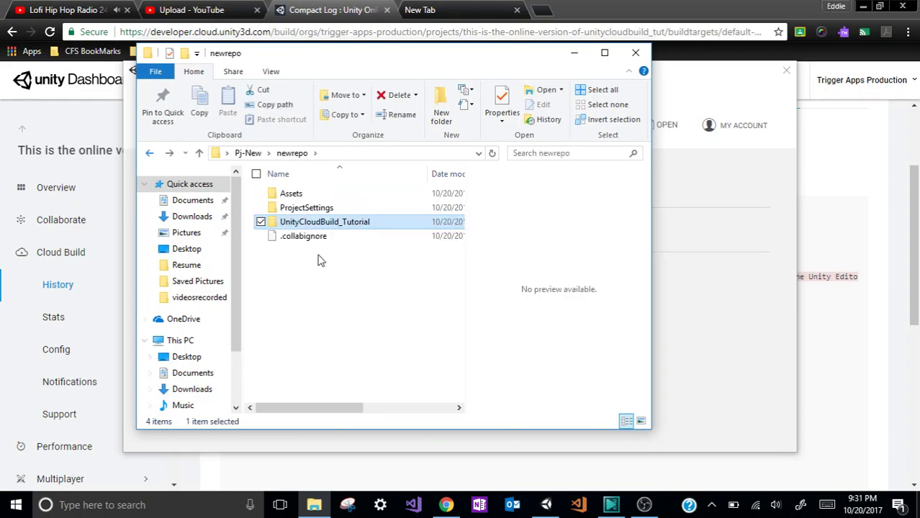
{"action": "left_click", "coordinate": [287, 268]}
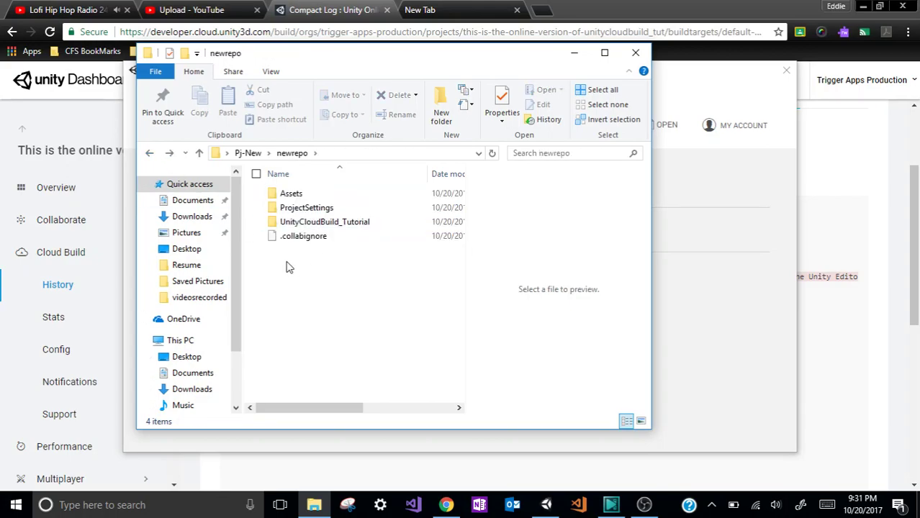
Step: Start SourceTree through the Windows search and open the newrepo project from Unity's list of projects on disk
{"action": "left_click", "coordinate": [153, 505]}
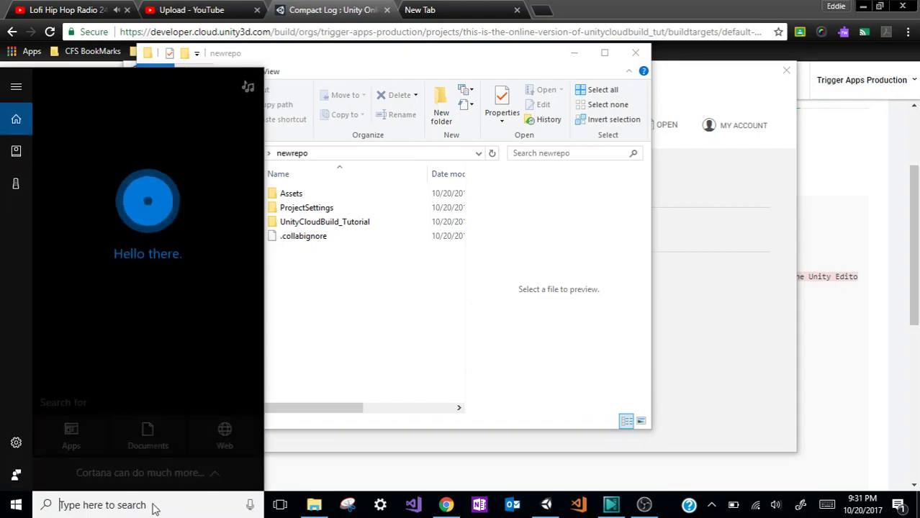
{"action": "type", "text": "sour"}
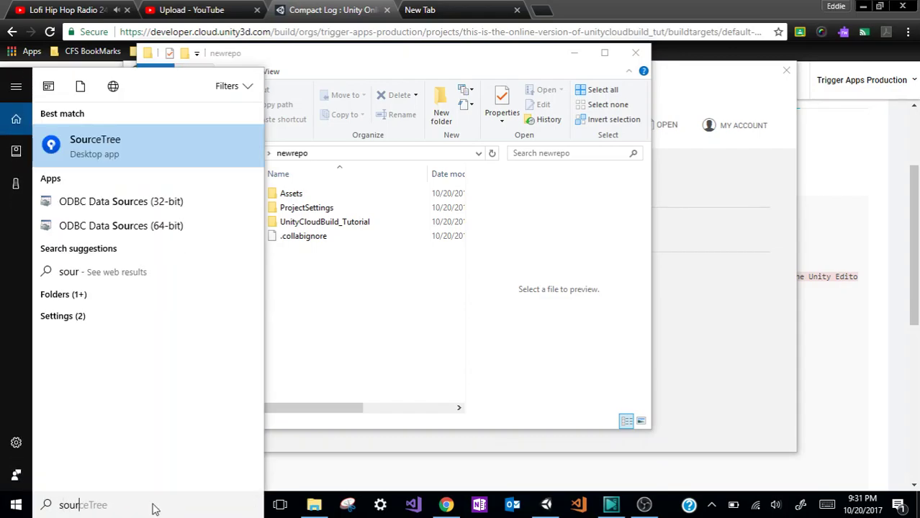
{"action": "key", "text": "Return"}
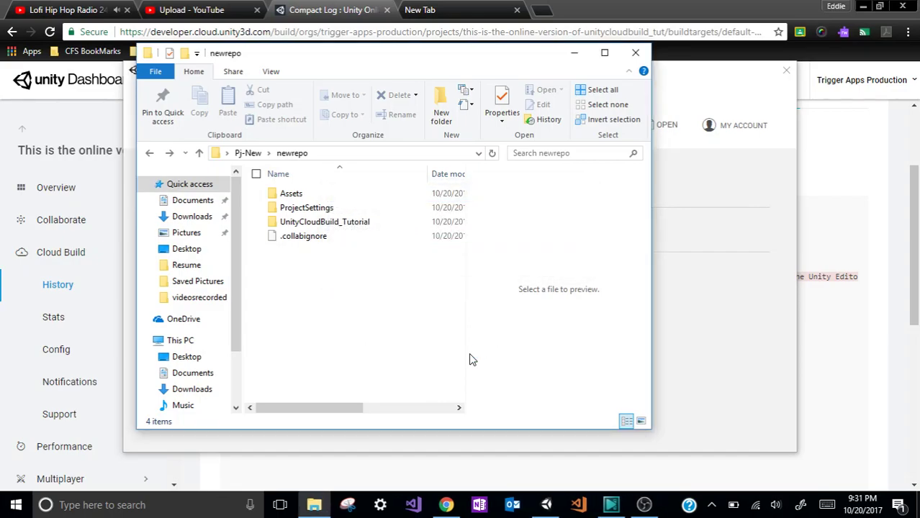
{"action": "left_click", "coordinate": [547, 503]}
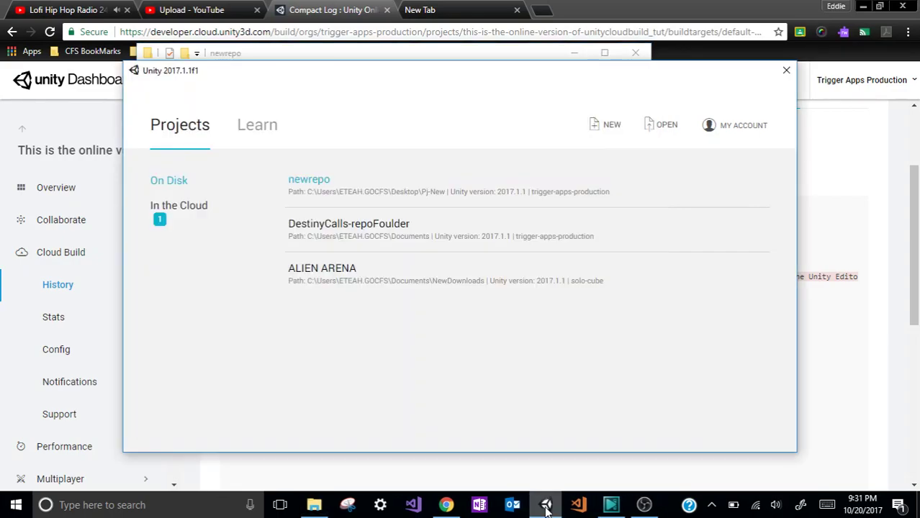
{"action": "left_click", "coordinate": [320, 184]}
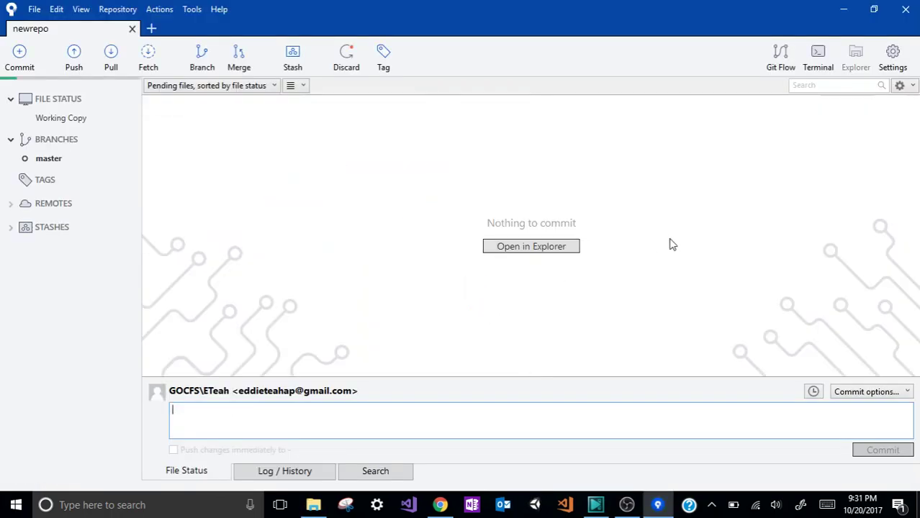
Step: Minimize the windows covering the build log and check newrepo's pending files in SourceTree
{"action": "left_click", "coordinate": [840, 16]}
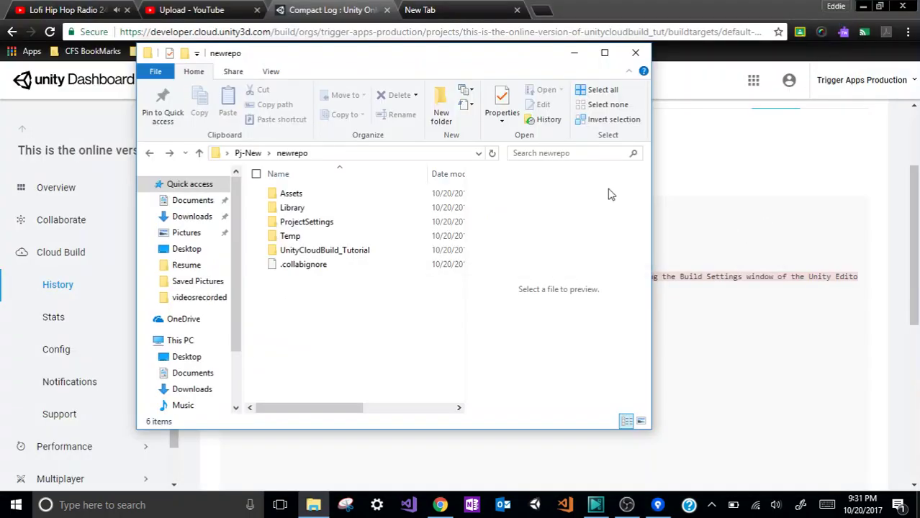
{"action": "left_click", "coordinate": [573, 52]}
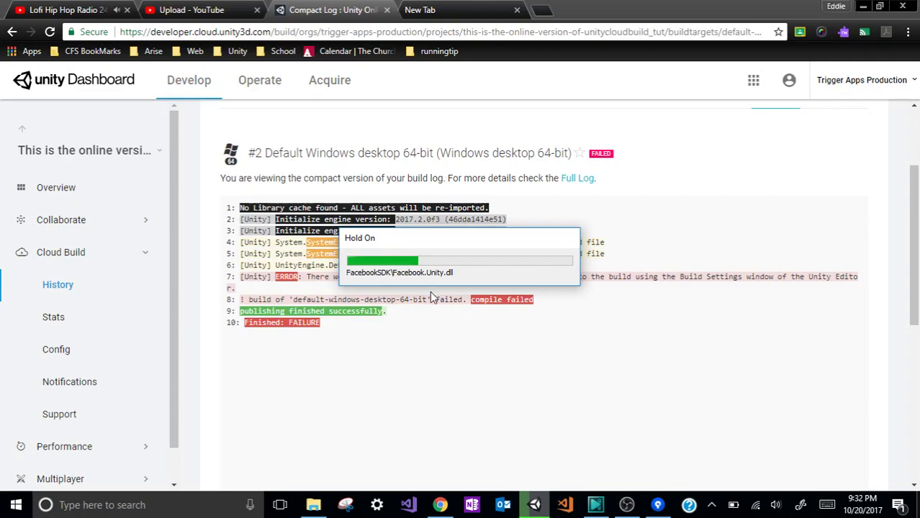
{"action": "left_click", "coordinate": [657, 504]}
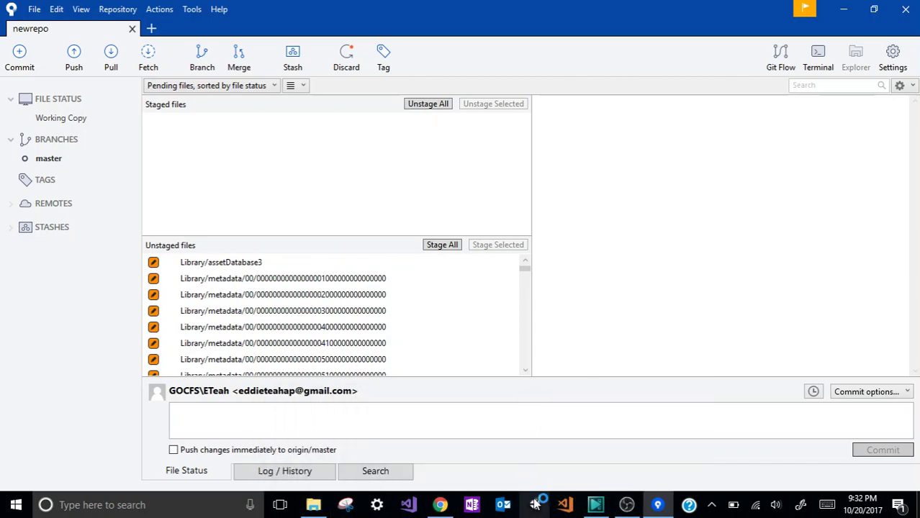
{"action": "left_click", "coordinate": [843, 9]}
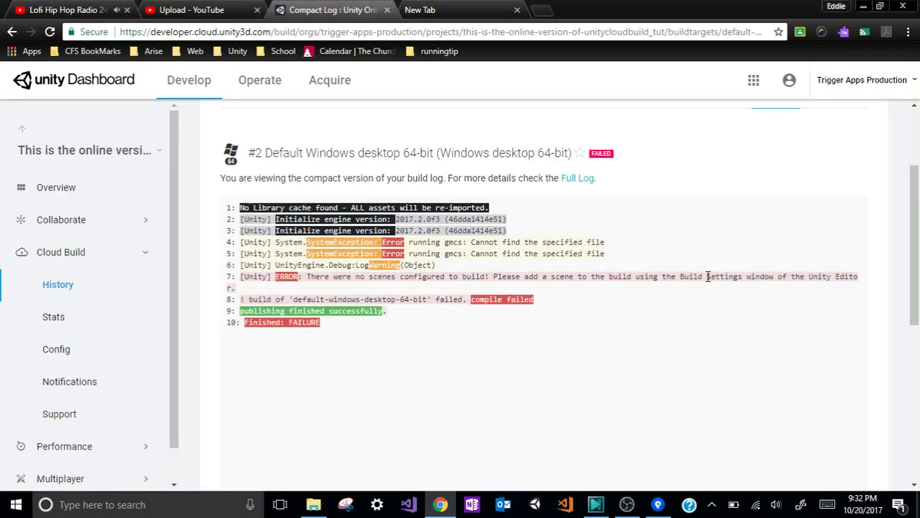
Step: Highlight the line 7 error in build #2's log about adding a scene in the Build Settings window
{"action": "left_click_drag", "start_coordinate": [447, 280], "coordinate": [760, 283]}
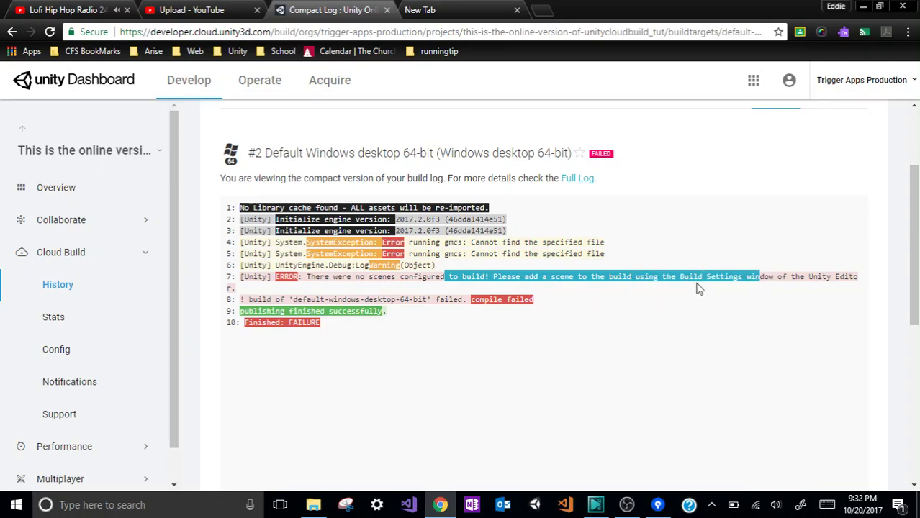
{"action": "left_click", "coordinate": [459, 288]}
{"action": "left_click_drag", "start_coordinate": [424, 280], "coordinate": [636, 245]}
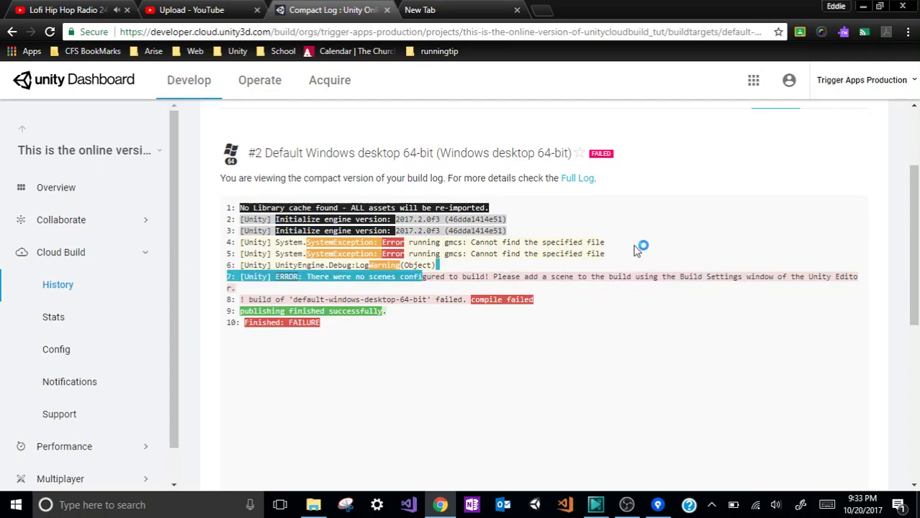
{"action": "left_click", "coordinate": [416, 278]}
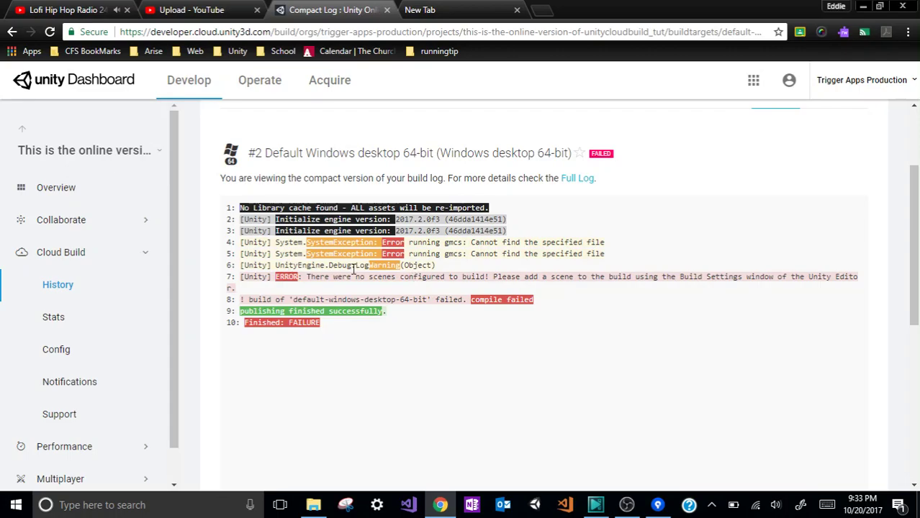
{"action": "left_click_drag", "start_coordinate": [293, 279], "coordinate": [821, 271]}
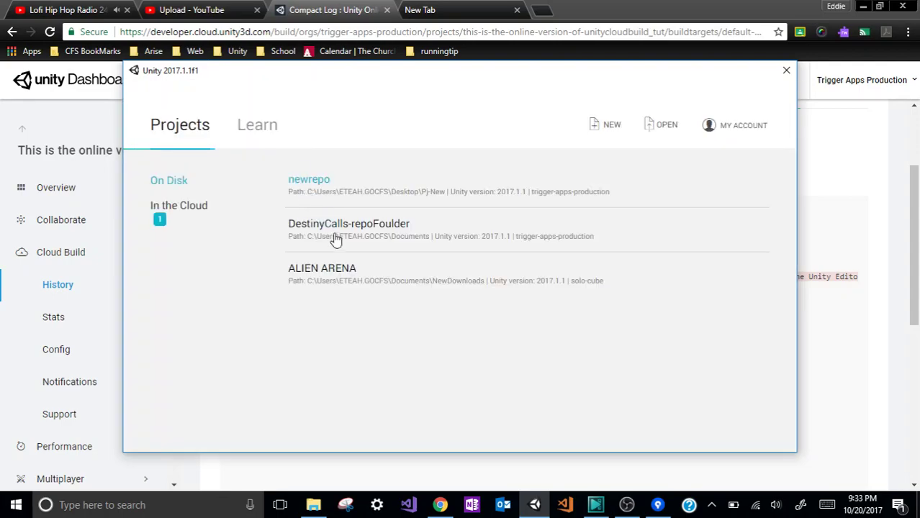
{"action": "left_click", "coordinate": [310, 186]}
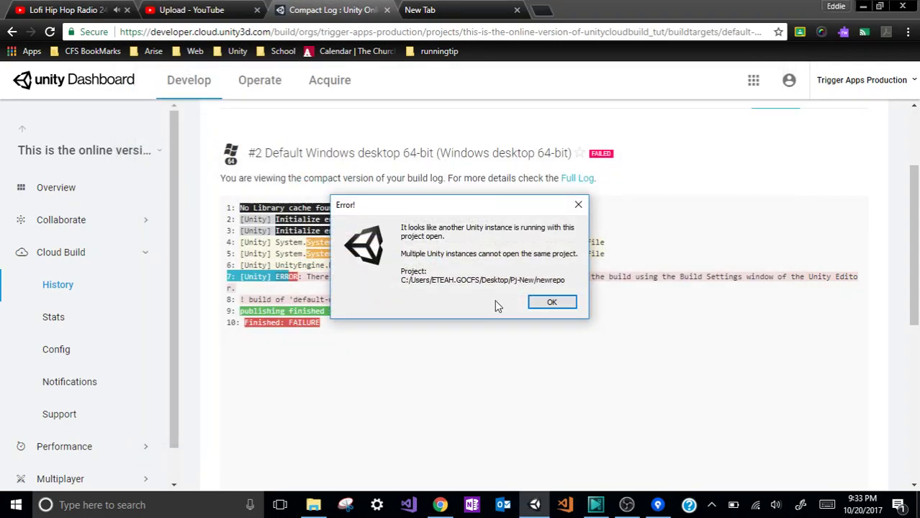
{"action": "left_click", "coordinate": [538, 305]}
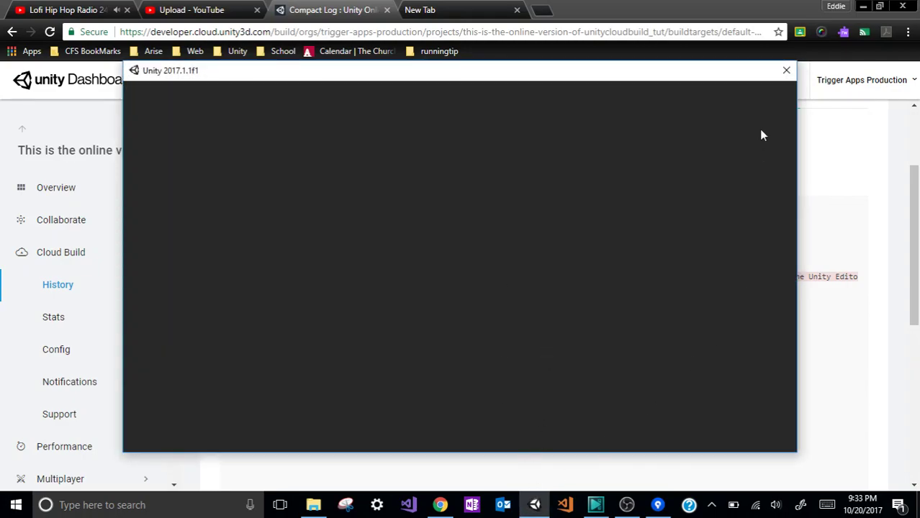
{"action": "left_click", "coordinate": [786, 70]}
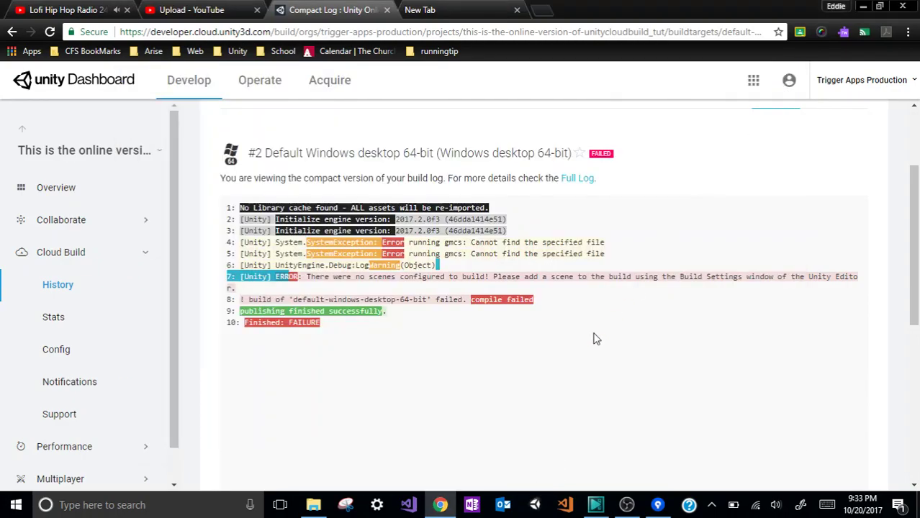
Step: Minimize Chrome, switch to the Unity editor with newrepo, and show the organization request timeout error in the Console
{"action": "left_click", "coordinate": [863, 7]}
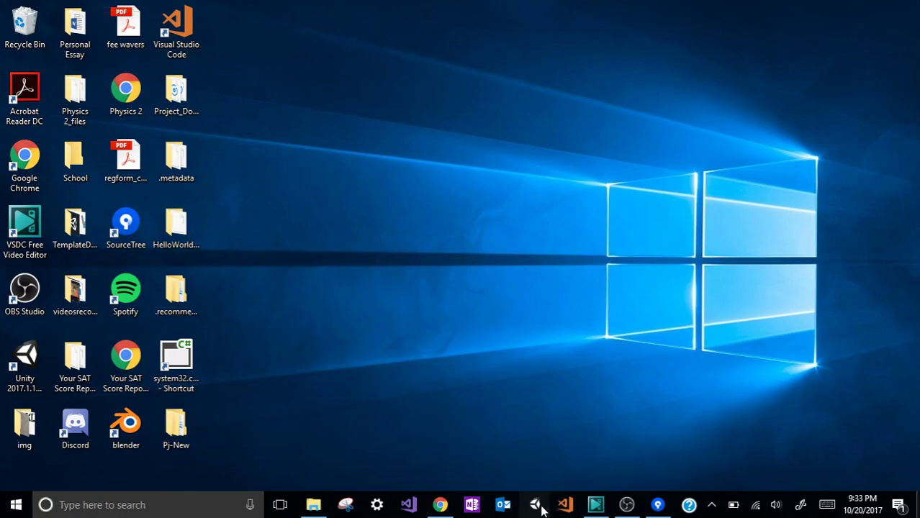
{"action": "left_click", "coordinate": [658, 504]}
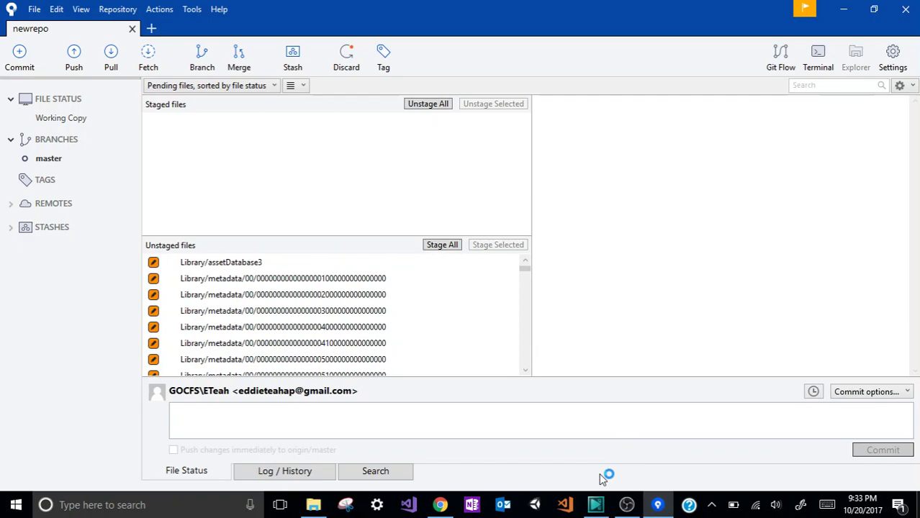
{"action": "left_click", "coordinate": [545, 498]}
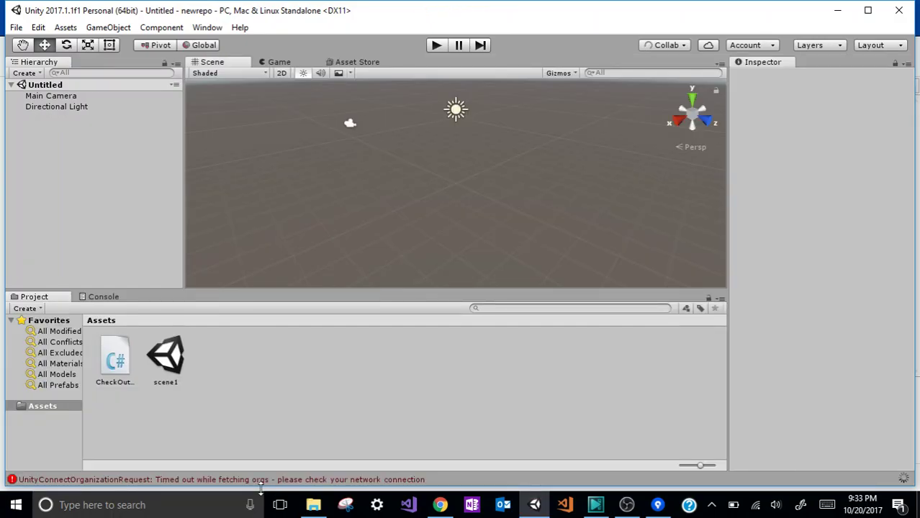
{"action": "left_click", "coordinate": [261, 481]}
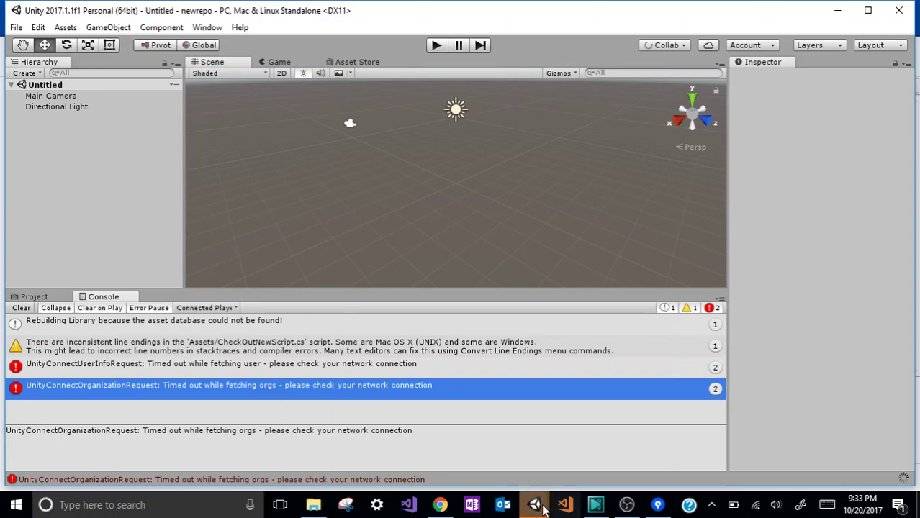
Step: Check the newrepo project's path in Unity's list of projects on disk and return to the editor
{"action": "mouse_move", "coordinate": [543, 509]}
{"action": "left_click", "coordinate": [544, 456]}
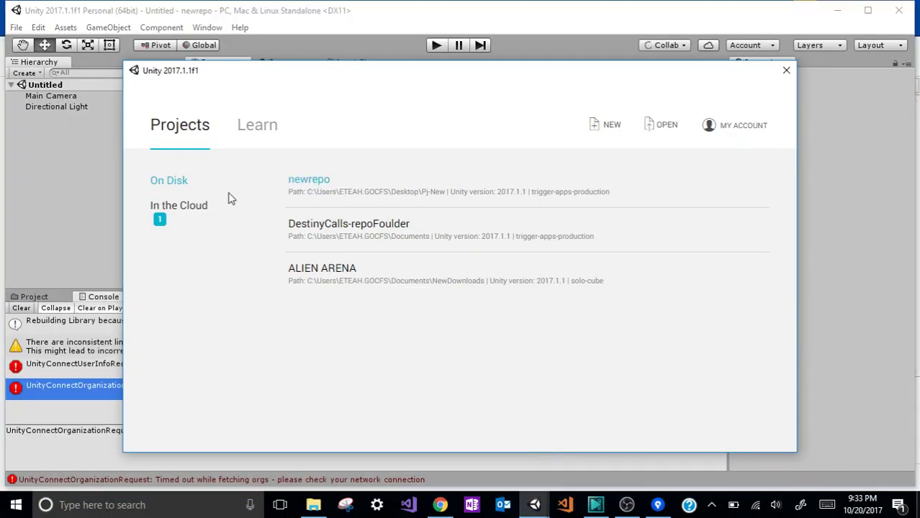
{"action": "left_click", "coordinate": [99, 200]}
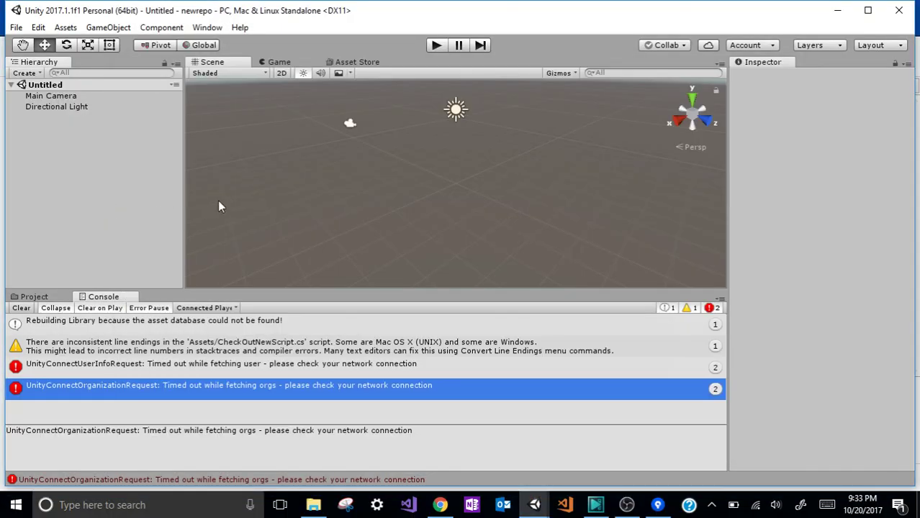
Step: Clear the Console and open scene1 from the project's Assets to view its cube and plane
{"action": "left_click", "coordinate": [20, 308]}
{"action": "left_click", "coordinate": [34, 295]}
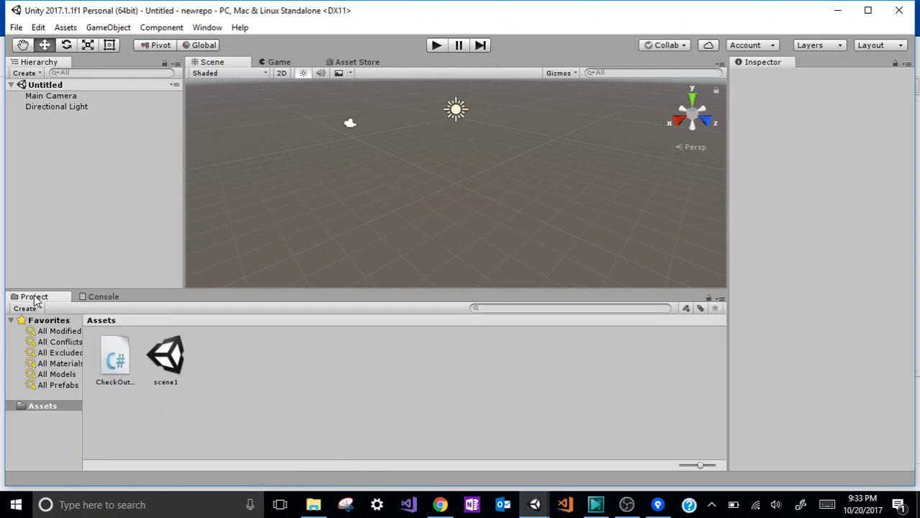
{"action": "double_click", "coordinate": [165, 363]}
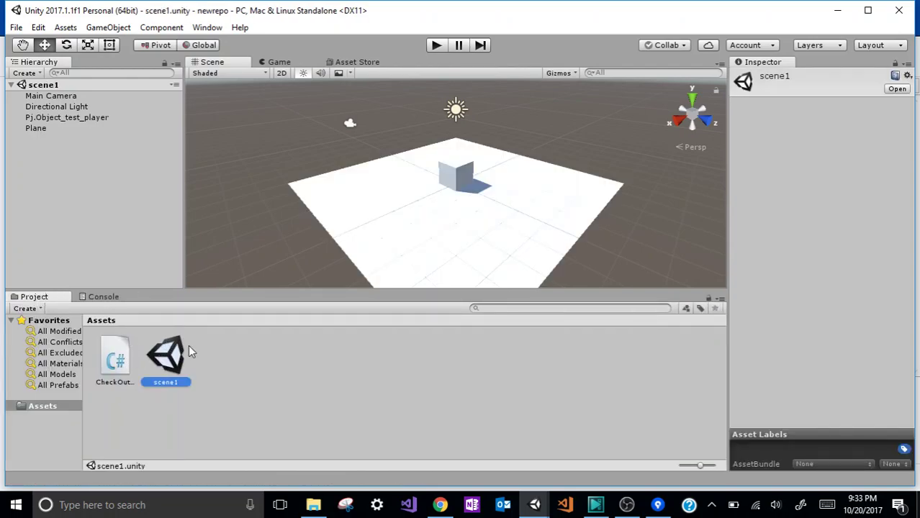
{"action": "left_click_drag", "start_coordinate": [520, 252], "coordinate": [652, 284], "text": "alt"}
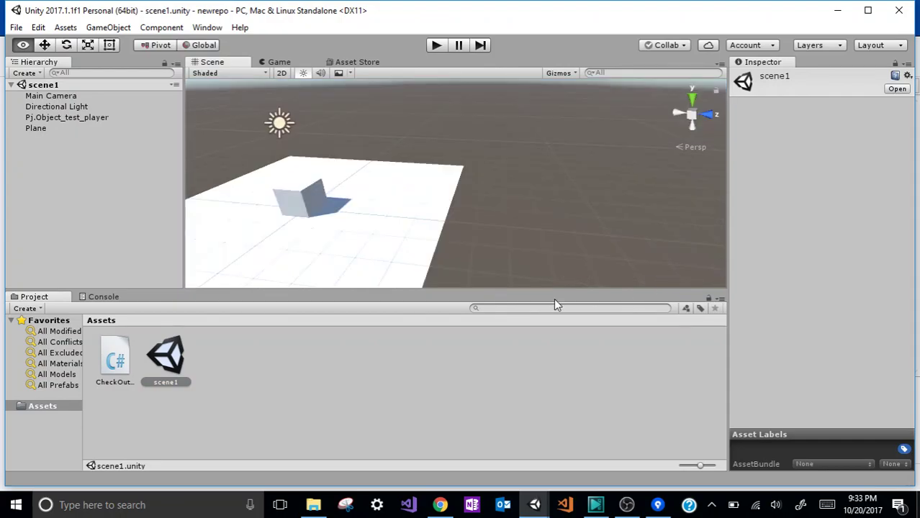
{"action": "left_click_drag", "start_coordinate": [554, 302], "coordinate": [475, 406], "text": "alt"}
{"action": "left_click_drag", "start_coordinate": [489, 274], "coordinate": [512, 201], "text": "alt"}
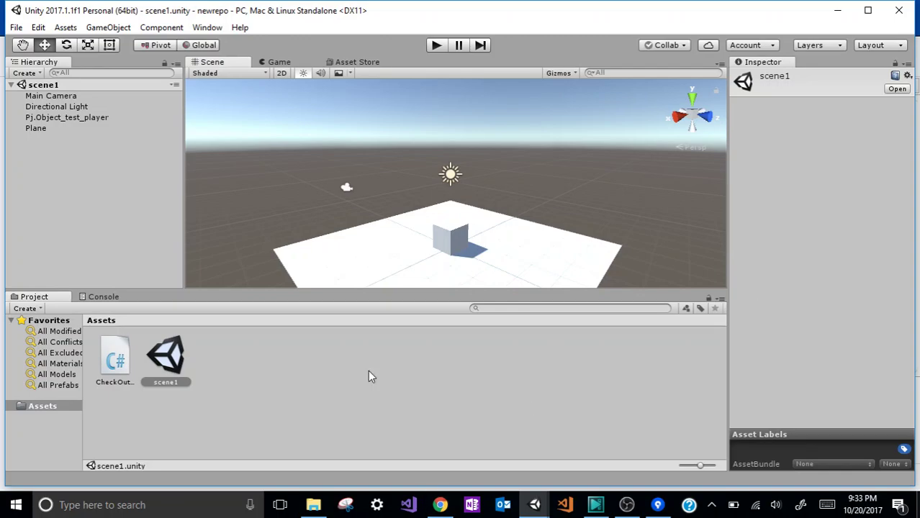
Step: Switch to File Explorer and open the newrepo folder inside Pj-New on the Desktop
{"action": "mouse_move", "coordinate": [440, 503]}
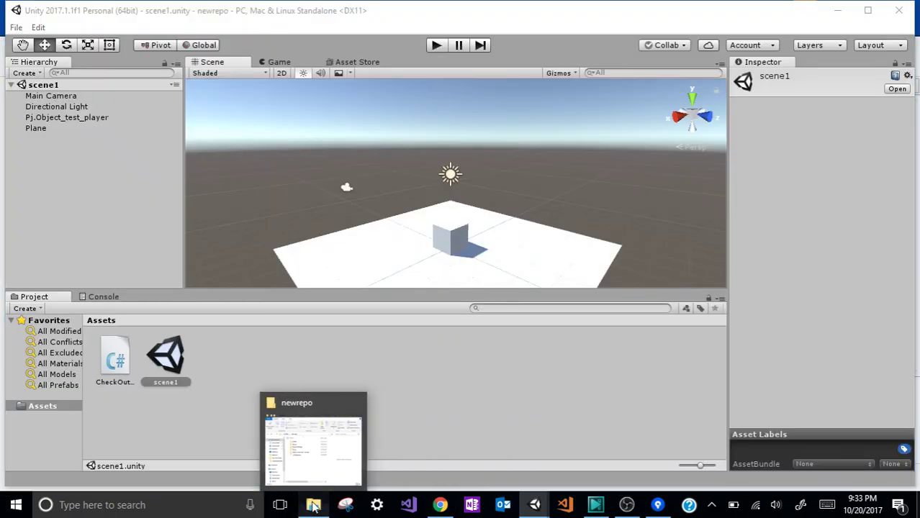
{"action": "left_click", "coordinate": [313, 504]}
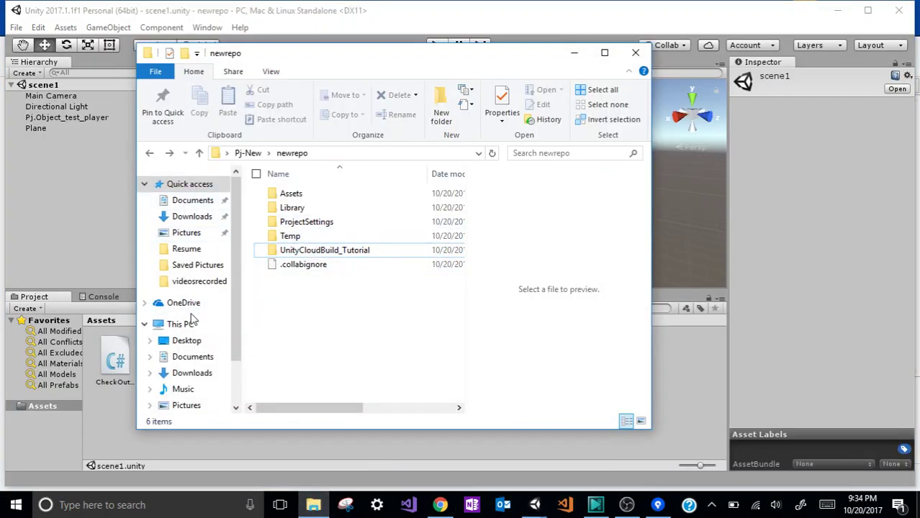
{"action": "left_click", "coordinate": [185, 342]}
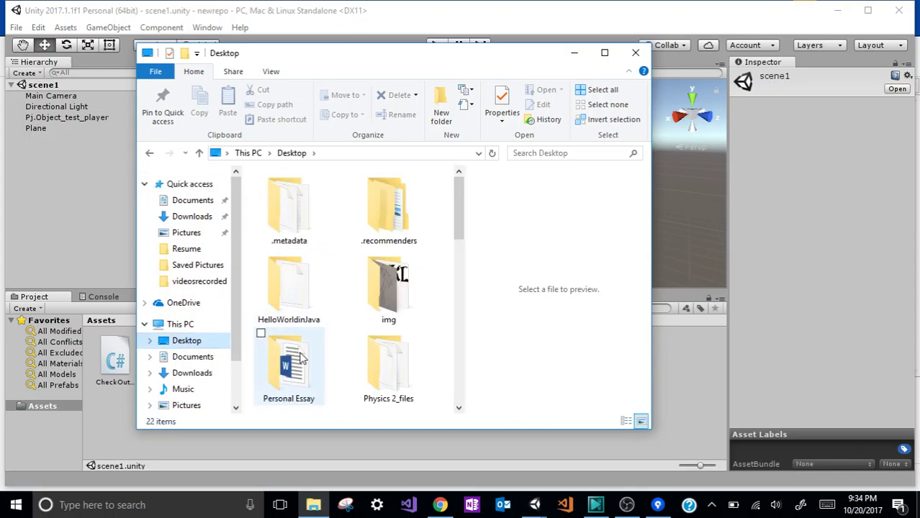
{"action": "scroll", "coordinate": [277, 335], "scroll_direction": "down", "scroll_amount": 5}
{"action": "scroll", "coordinate": [284, 302], "scroll_direction": "up", "scroll_amount": 3}
{"action": "scroll", "coordinate": [284, 301], "scroll_direction": "up", "scroll_amount": 2}
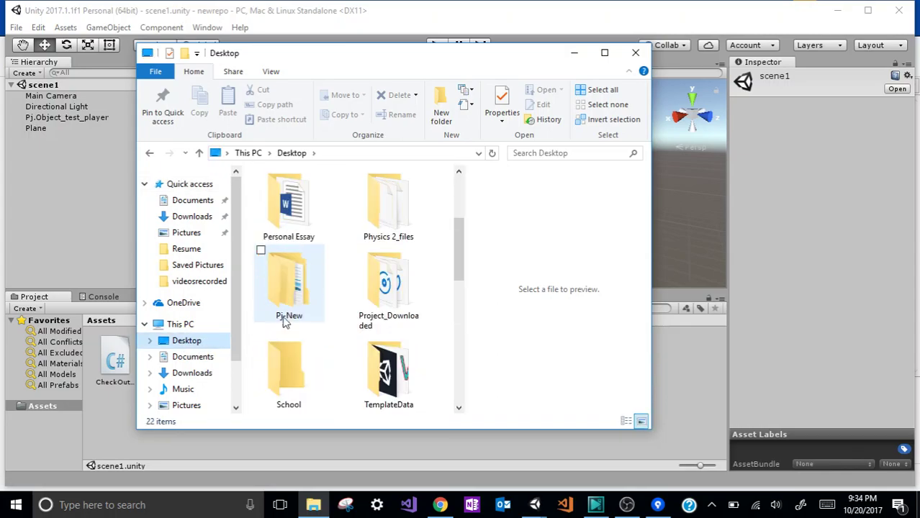
{"action": "double_click", "coordinate": [285, 297]}
{"action": "double_click", "coordinate": [289, 197]}
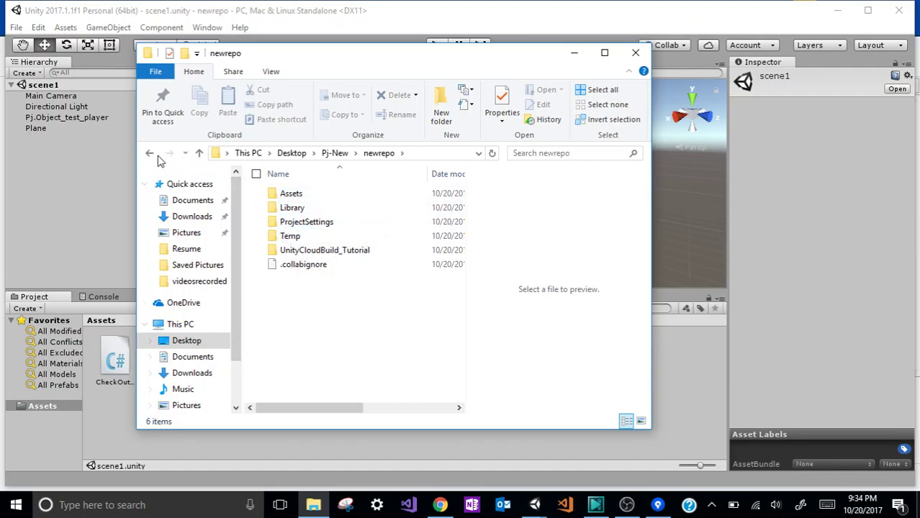
Step: Examine newrepo's root folders, including Library and the contents of UnityCloudBuild_Tutorial
{"action": "left_click", "coordinate": [150, 154]}
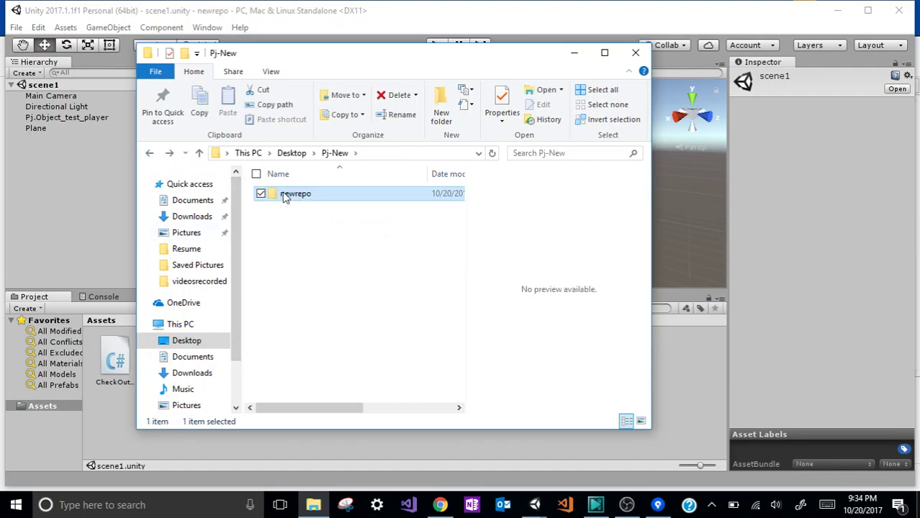
{"action": "double_click", "coordinate": [290, 196]}
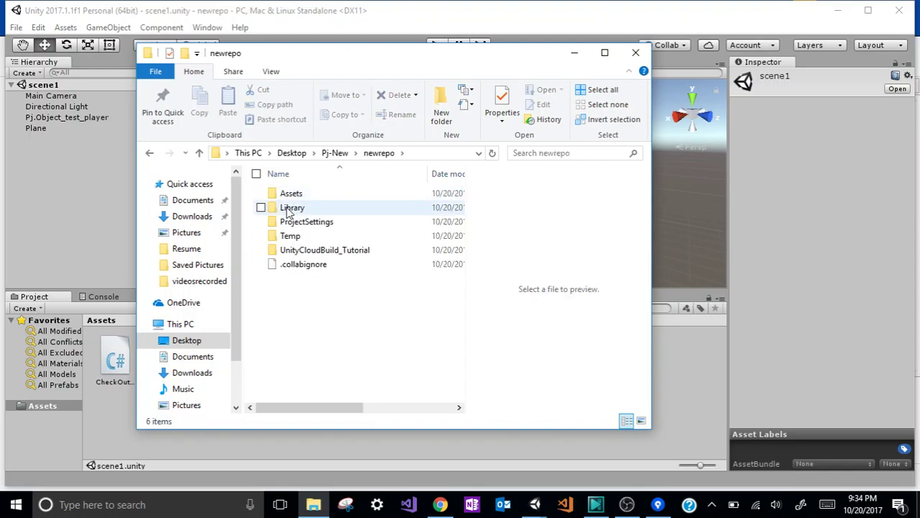
{"action": "double_click", "coordinate": [316, 254]}
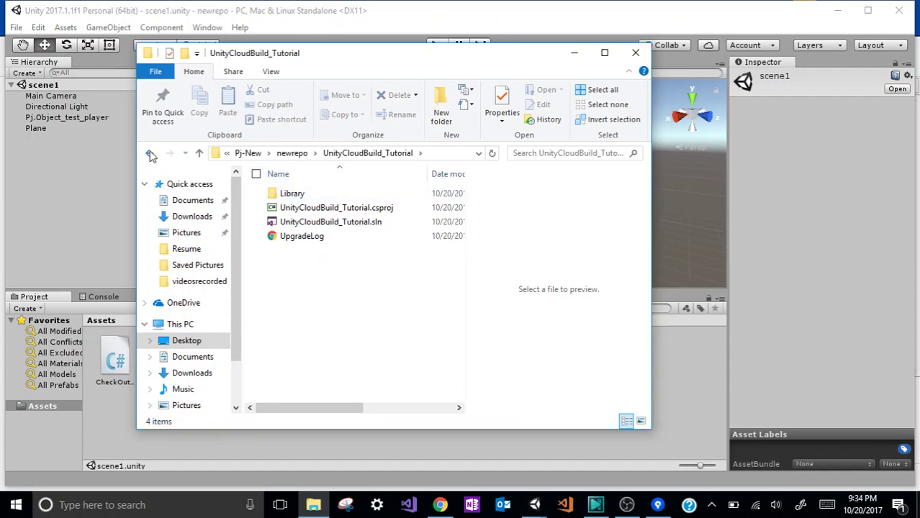
{"action": "left_click", "coordinate": [150, 153]}
{"action": "left_click", "coordinate": [288, 210]}
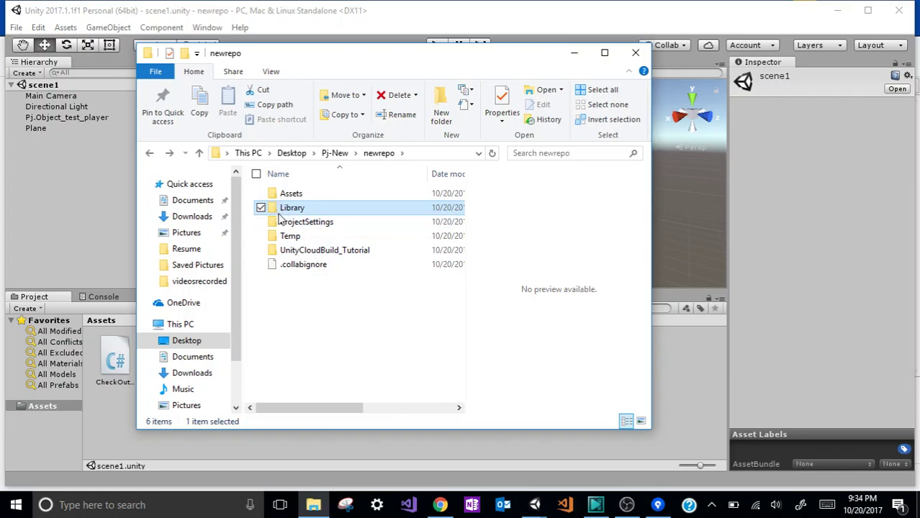
{"action": "mouse_move", "coordinate": [278, 214]}
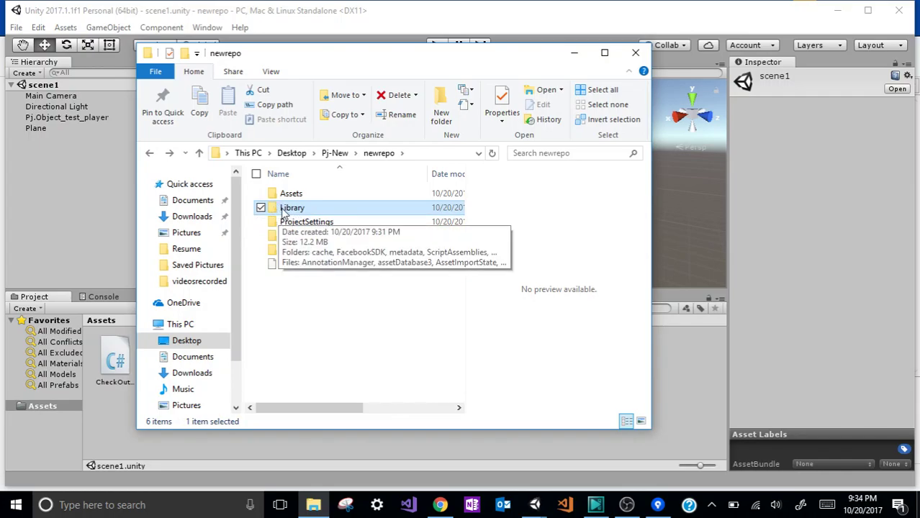
{"action": "mouse_move", "coordinate": [318, 251]}
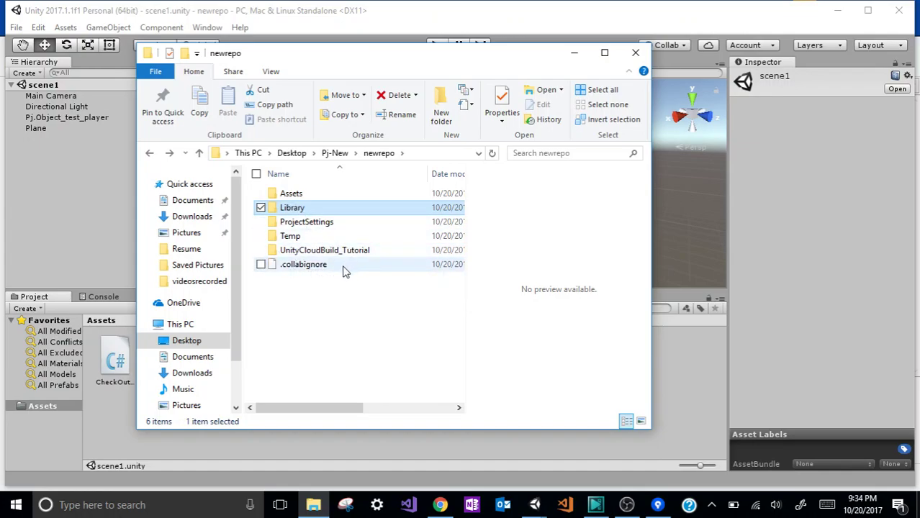
{"action": "left_click", "coordinate": [299, 283]}
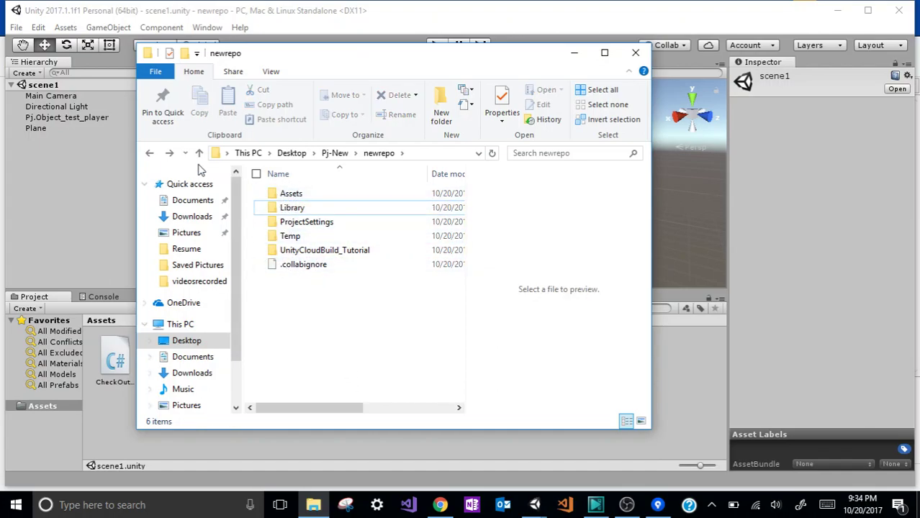
Step: Reopen newrepo from Pj-New and compare its location with the path in Unity's project list
{"action": "left_click", "coordinate": [149, 152]}
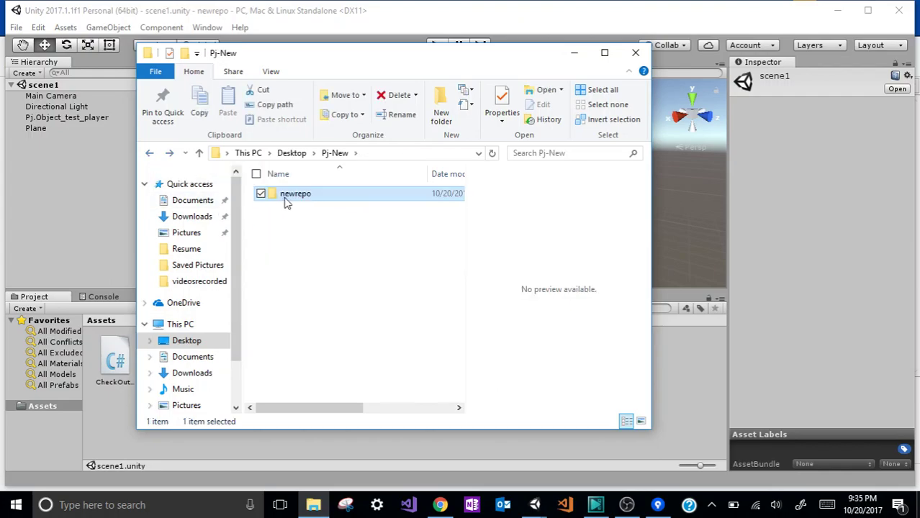
{"action": "double_click", "coordinate": [287, 196]}
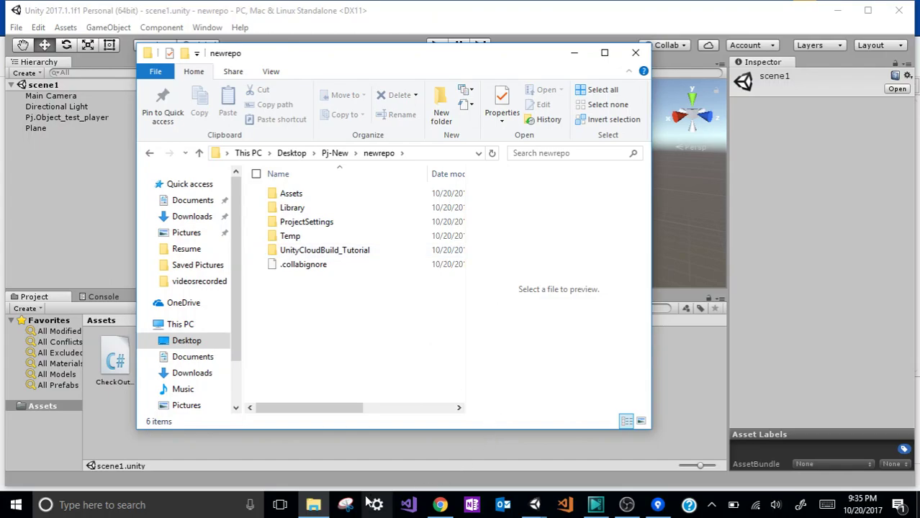
{"action": "mouse_move", "coordinate": [536, 502]}
{"action": "left_click", "coordinate": [560, 434]}
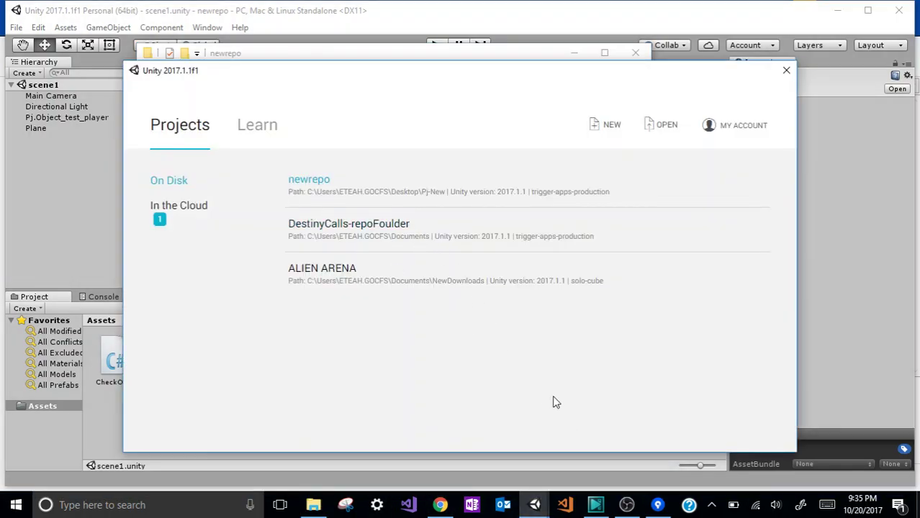
{"action": "left_click", "coordinate": [315, 505]}
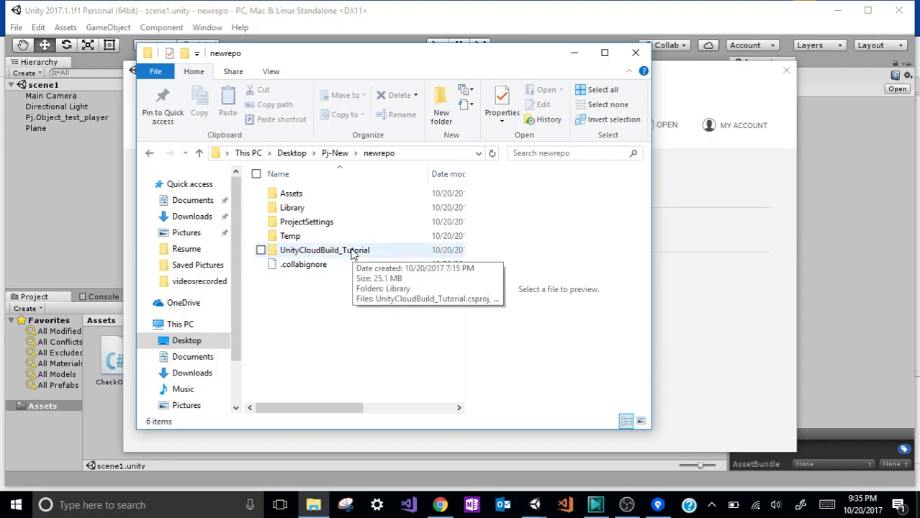
Step: Look inside UnityCloudBuild_Tutorial again and go back up to the Pj-New folder
{"action": "double_click", "coordinate": [332, 251]}
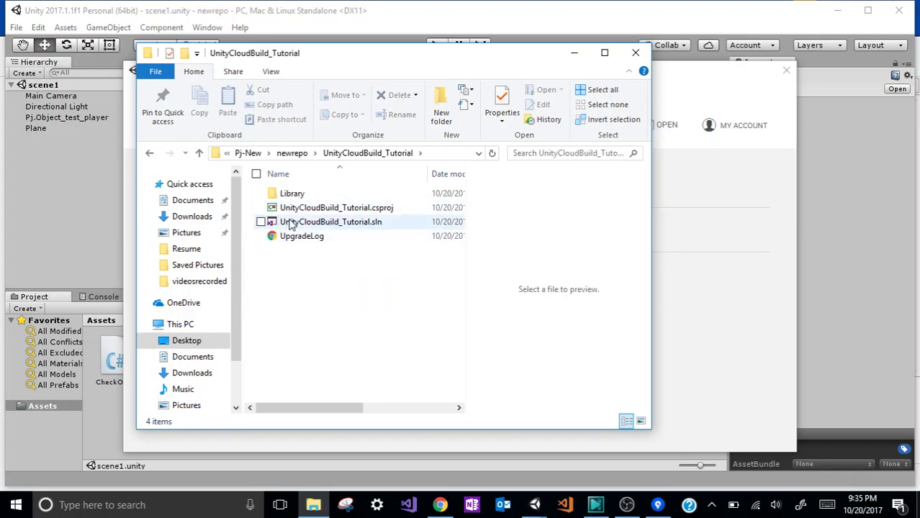
{"action": "left_click", "coordinate": [149, 153]}
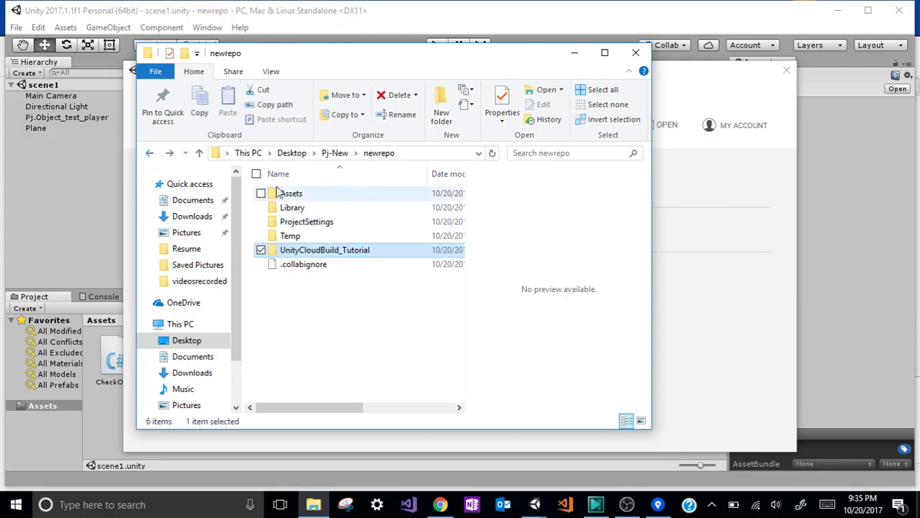
{"action": "left_click", "coordinate": [150, 153]}
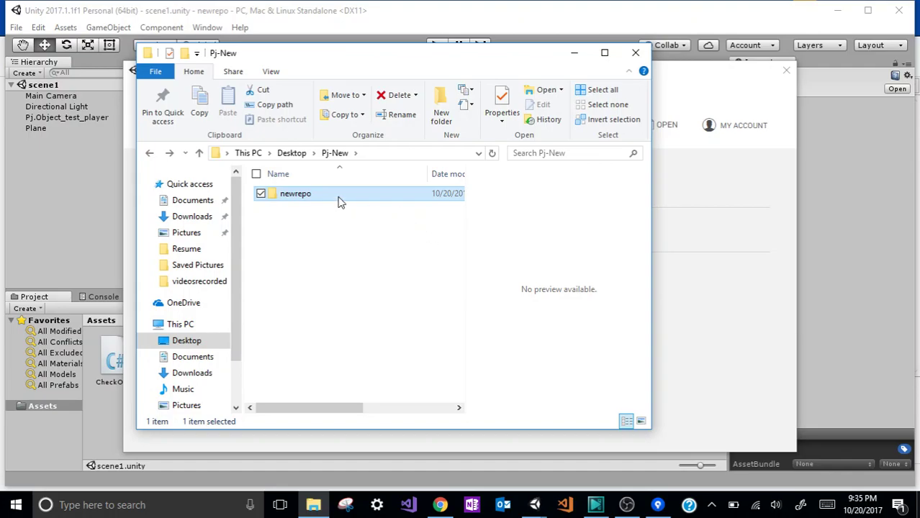
Step: Return to the Unity editor and have Collab check newrepo for changes
{"action": "left_click", "coordinate": [837, 128]}
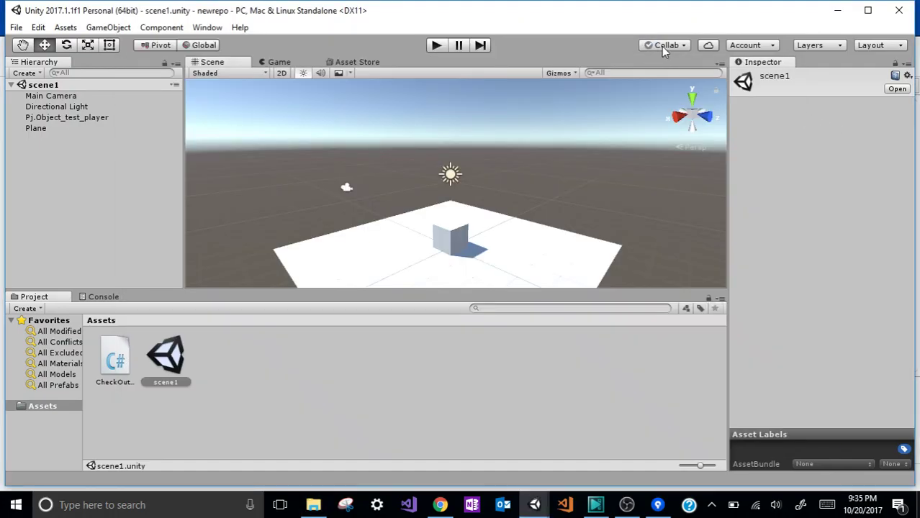
{"action": "left_click", "coordinate": [662, 46]}
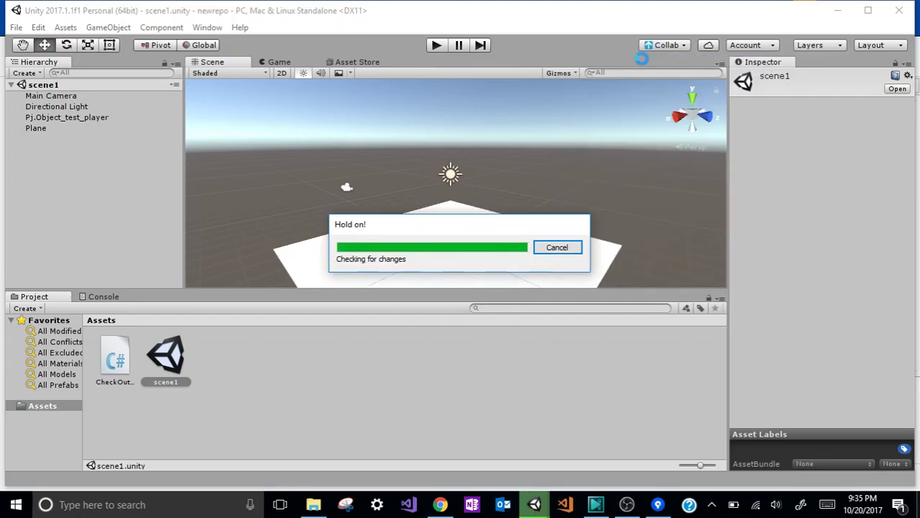
Step: Switch to Chrome and view the overview of This is the online version of UnityCloudBuild_Tut in the Unity Dashboard's project list
{"action": "left_click", "coordinate": [440, 505]}
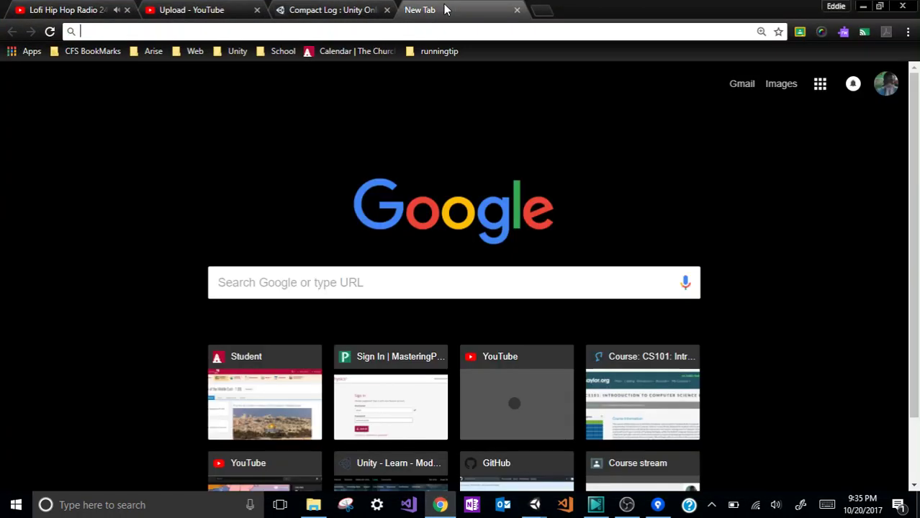
{"action": "left_click", "coordinate": [447, 10]}
{"action": "left_click", "coordinate": [351, 11]}
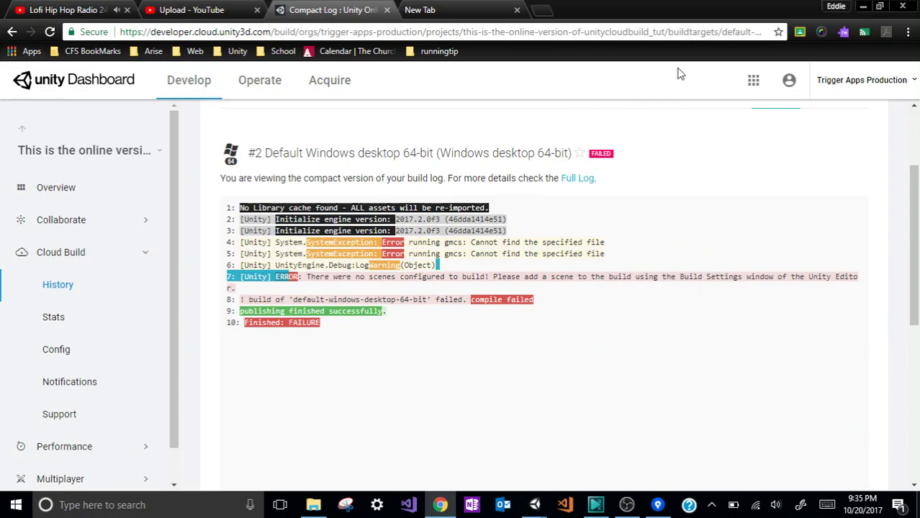
{"action": "left_click", "coordinate": [753, 81]}
{"action": "left_click", "coordinate": [799, 115]}
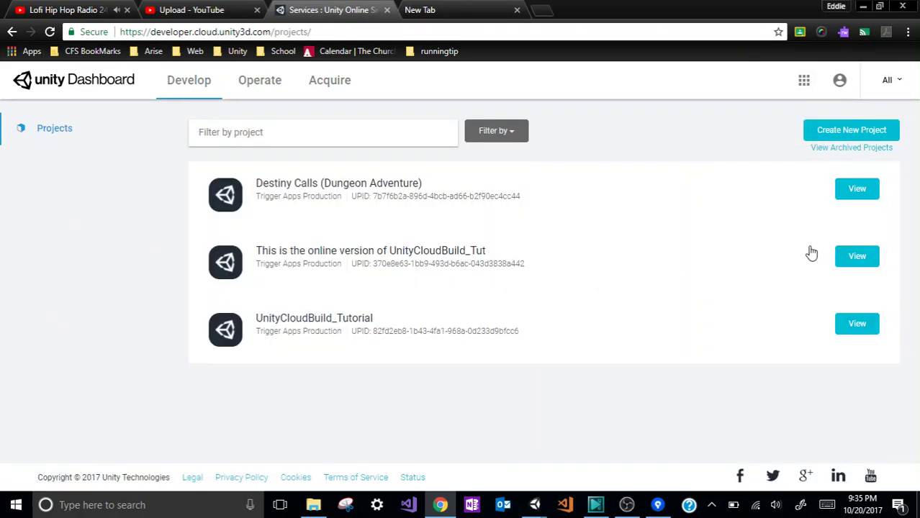
{"action": "left_click", "coordinate": [856, 257]}
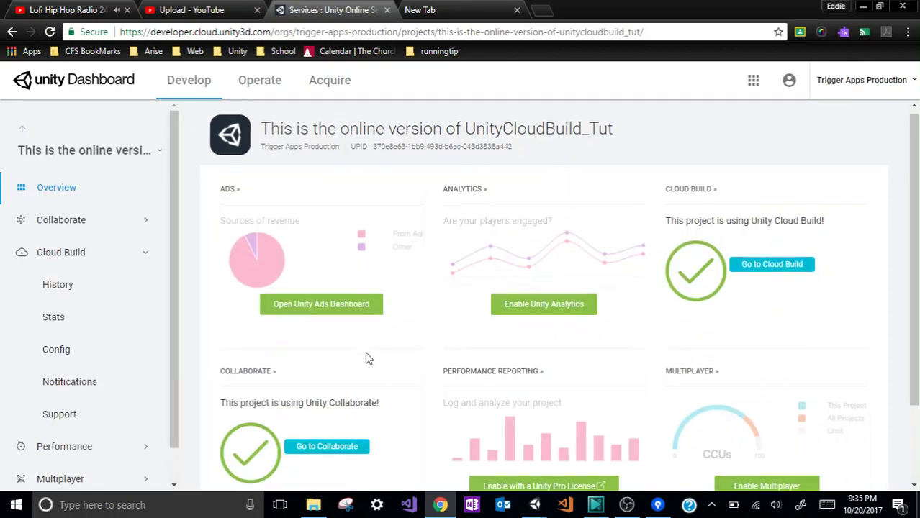
{"action": "scroll", "coordinate": [286, 325], "scroll_direction": "down", "scroll_amount": 2}
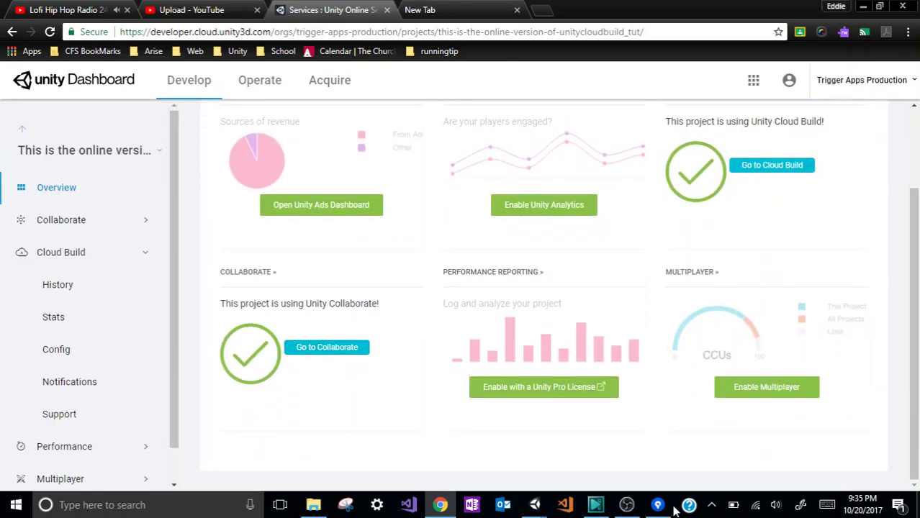
Step: Switch back to newrepo's Unity editor window, view the Collab sync status, and close its panel
{"action": "left_click", "coordinate": [540, 508]}
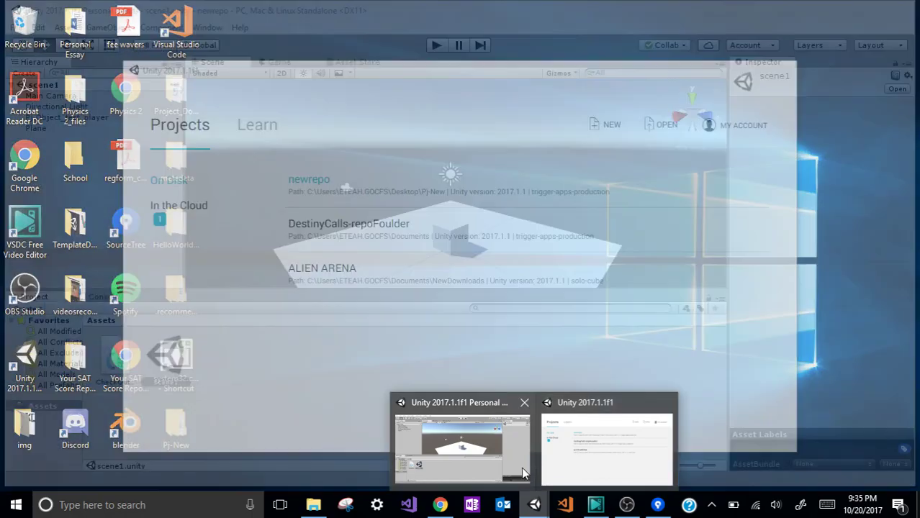
{"action": "left_click", "coordinate": [523, 469]}
{"action": "left_click", "coordinate": [662, 44]}
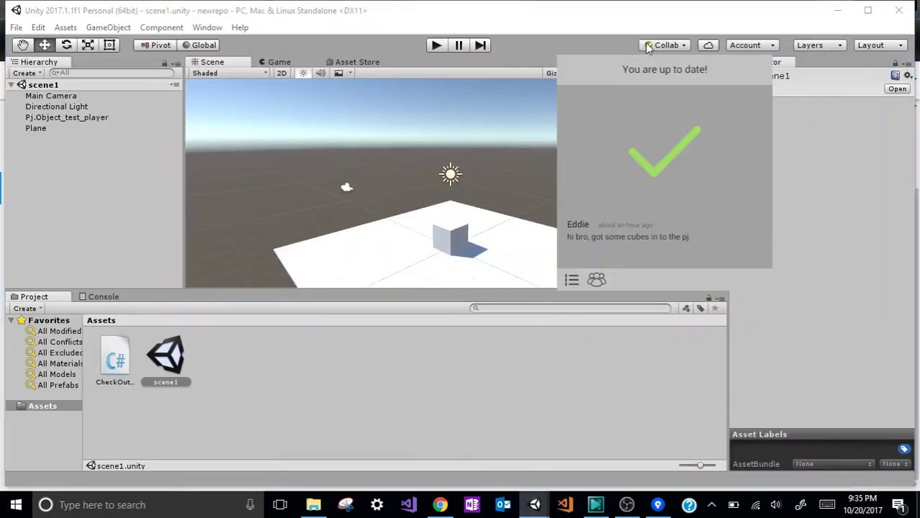
{"action": "left_click", "coordinate": [442, 226]}
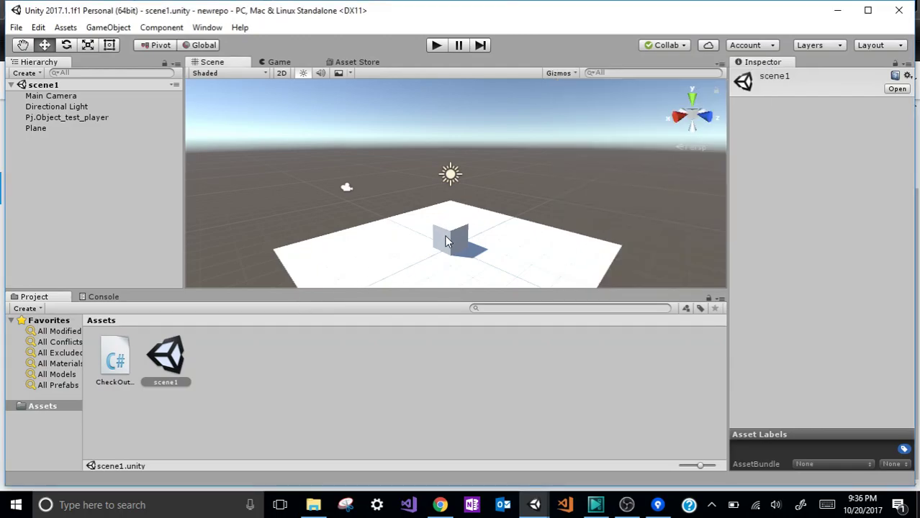
Step: Move the Pj.Object_test_player cube along the plane to Z position 1.75 and save scene1
{"action": "left_click", "coordinate": [440, 238]}
{"action": "left_click_drag", "start_coordinate": [478, 255], "coordinate": [503, 280]}
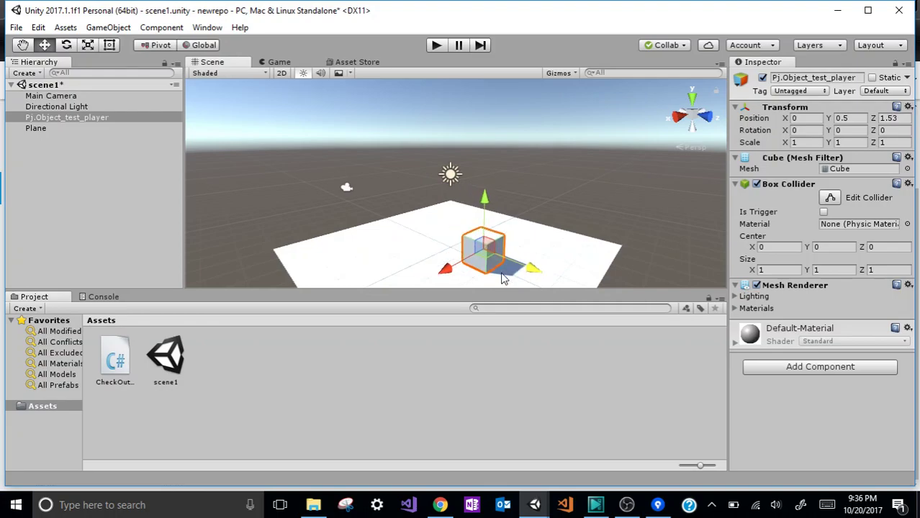
{"action": "key", "text": "ctrl+z"}
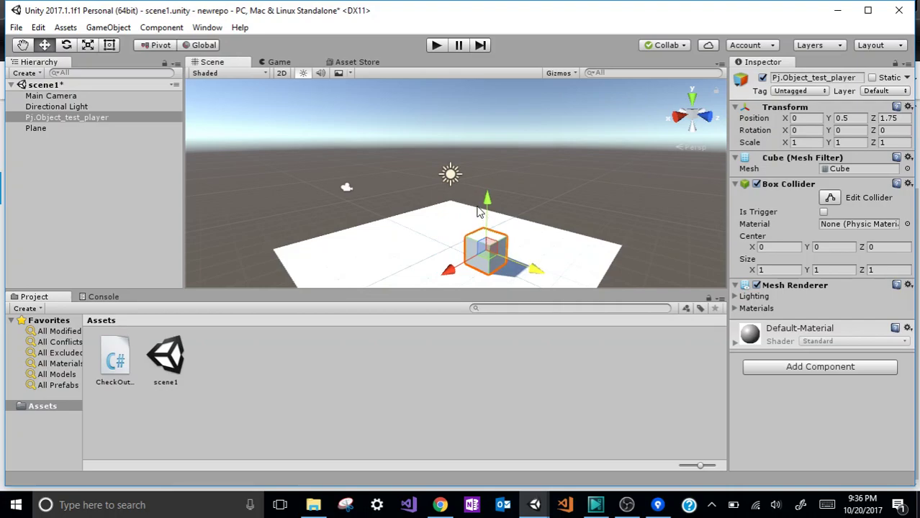
{"action": "key", "text": "ctrl+s"}
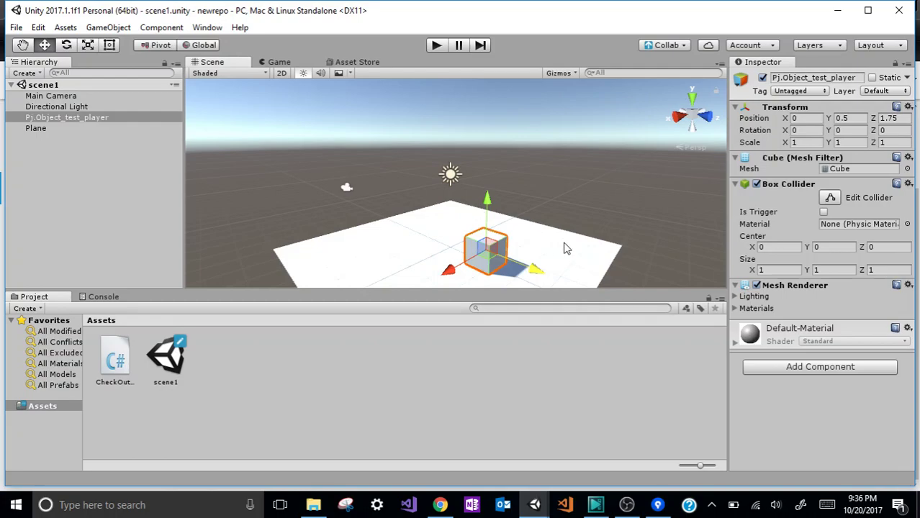
Step: Publish the scene1.unity change through Collab with the description "i changed the cube pos.z", close its panel, and deselect the cube
{"action": "left_click", "coordinate": [663, 44]}
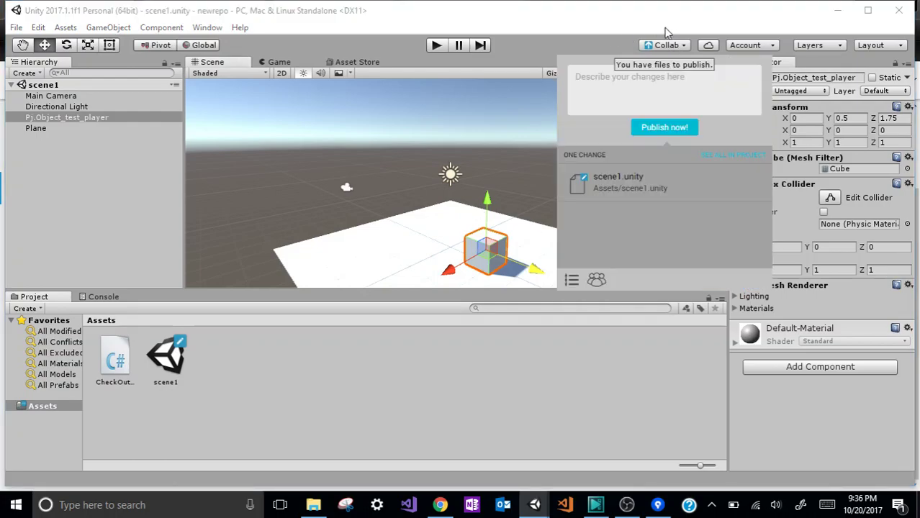
{"action": "left_click", "coordinate": [619, 82]}
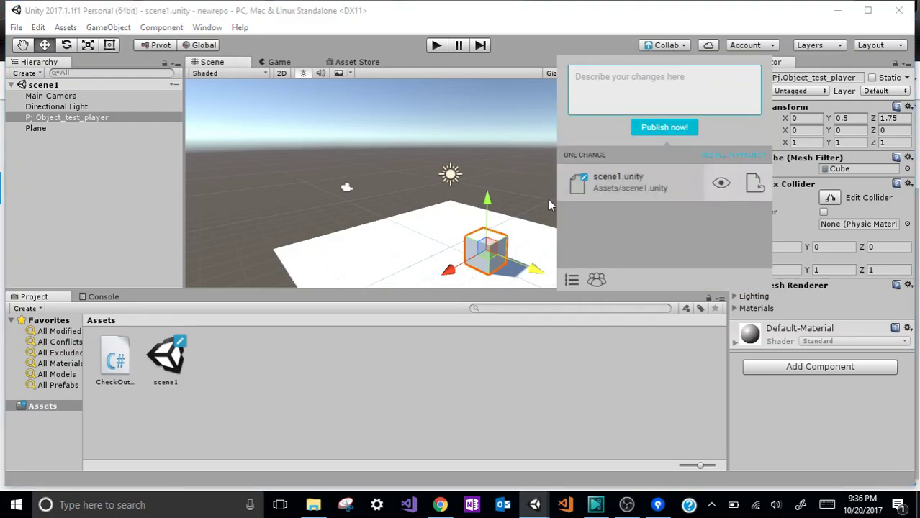
{"action": "type", "text": "i changed the cube pos.z"}
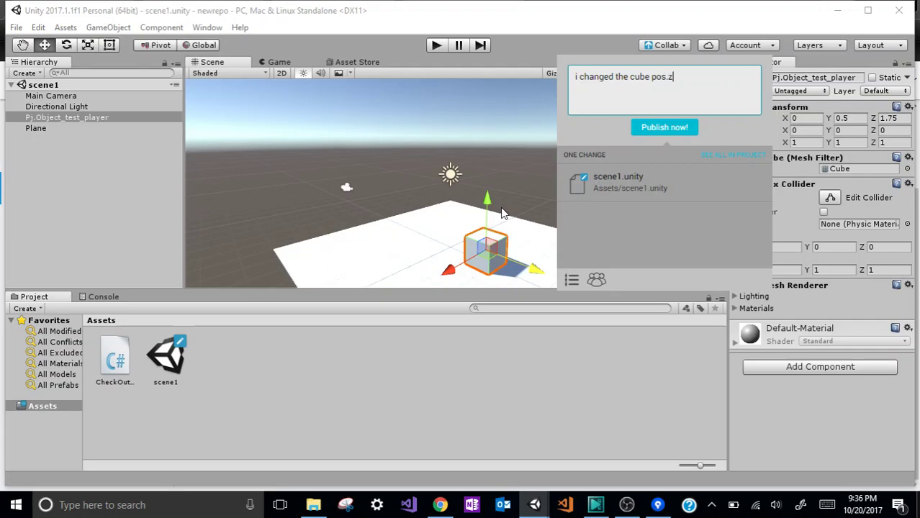
{"action": "left_click", "coordinate": [663, 133]}
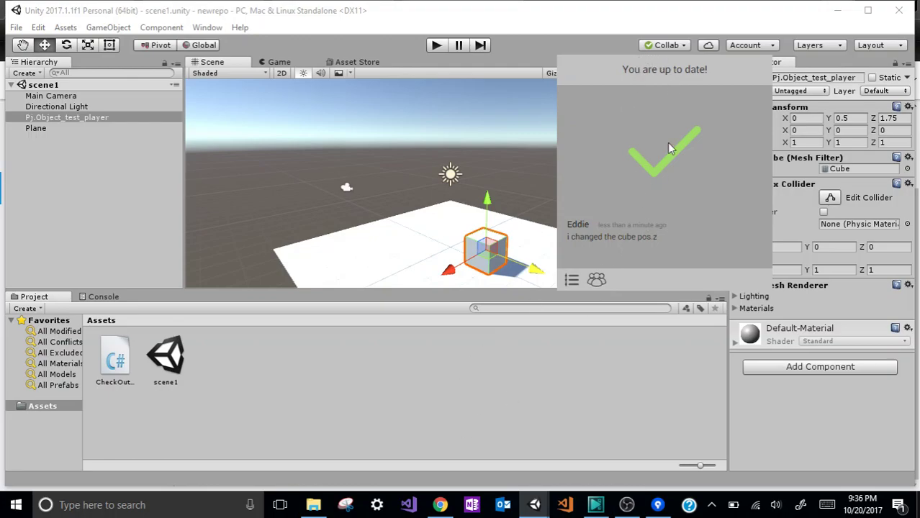
{"action": "left_click", "coordinate": [665, 45]}
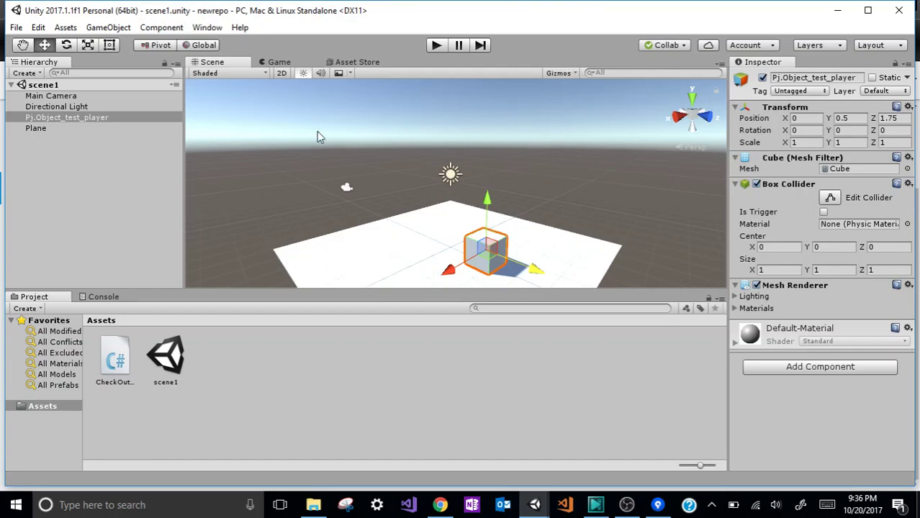
{"action": "left_click", "coordinate": [101, 176]}
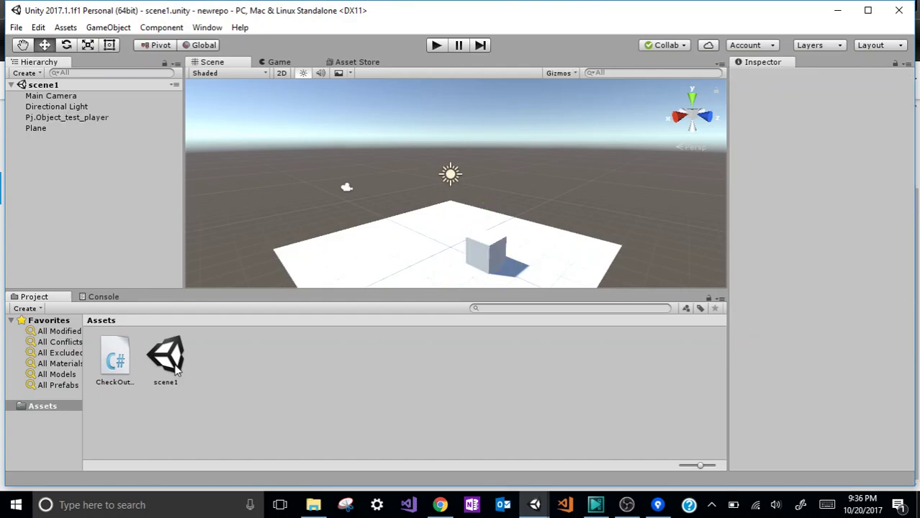
Step: Switch to Chrome, open the project's Cloud Build history, and examine the compact logs of builds #1 and #2, highlighting #2's add-a-scene instruction
{"action": "left_click", "coordinate": [440, 505]}
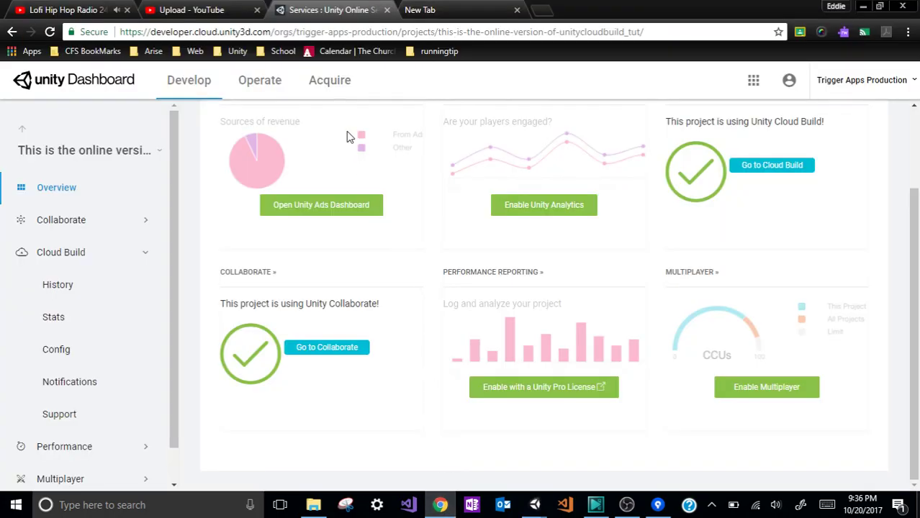
{"action": "left_click", "coordinate": [774, 165]}
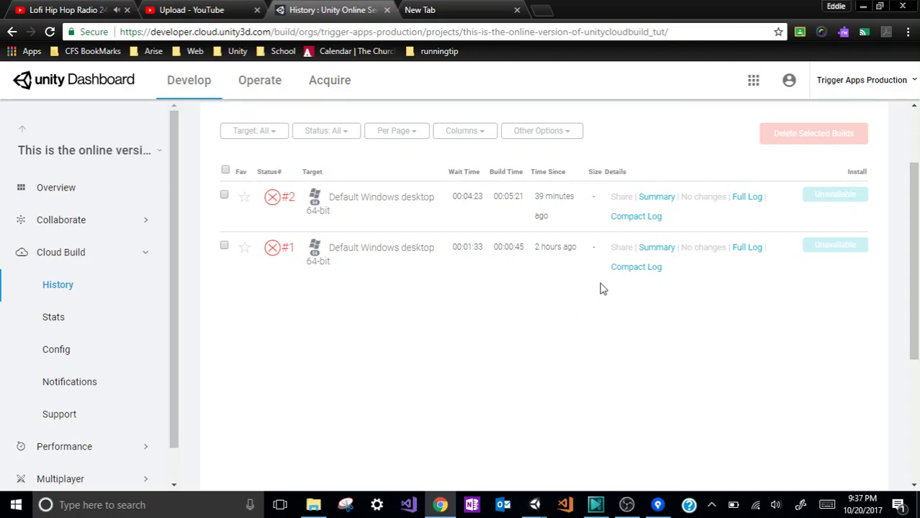
{"action": "left_click", "coordinate": [640, 270]}
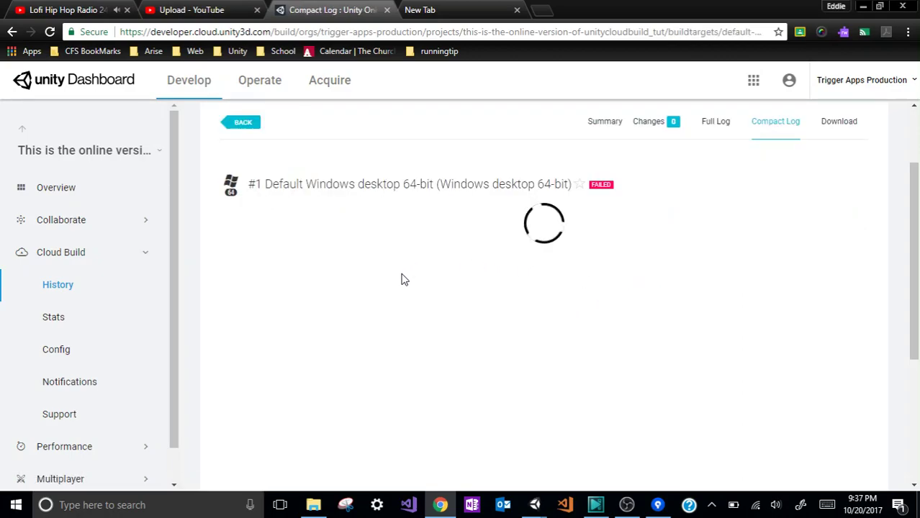
{"action": "left_click", "coordinate": [11, 32]}
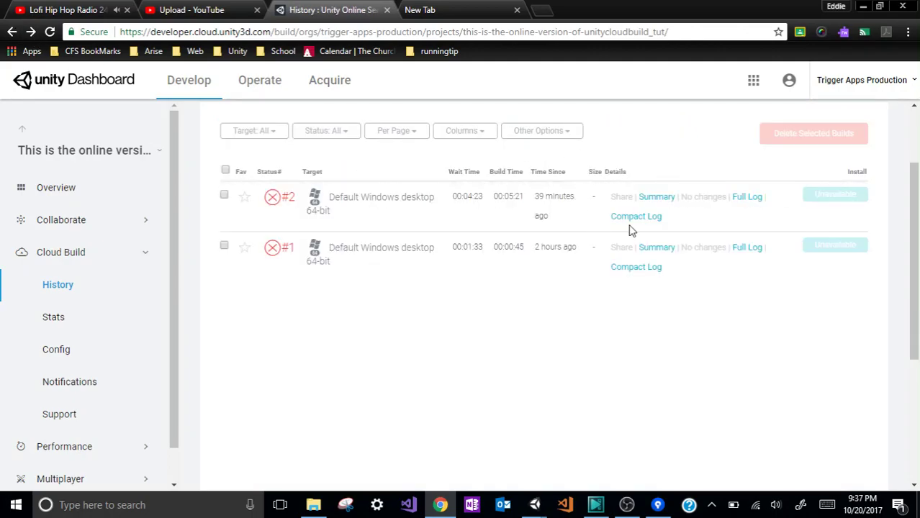
{"action": "left_click", "coordinate": [631, 220]}
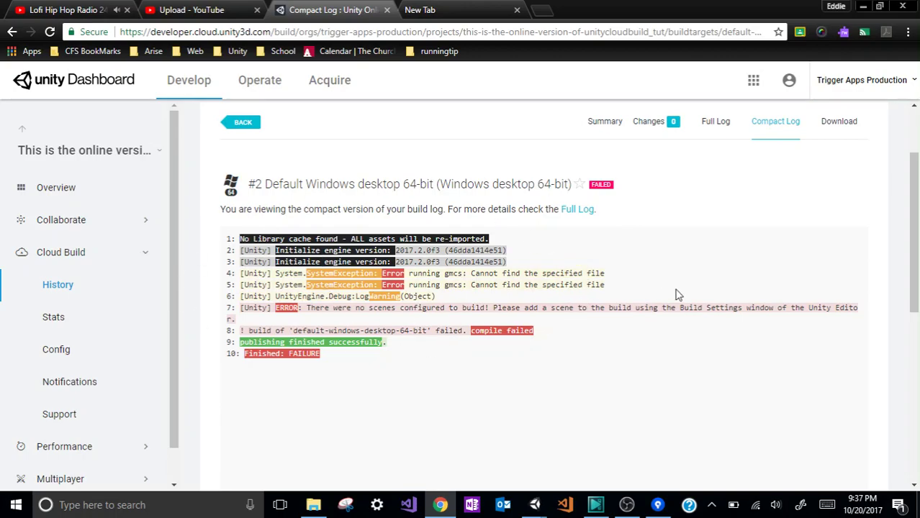
{"action": "left_click_drag", "start_coordinate": [534, 307], "coordinate": [613, 308]}
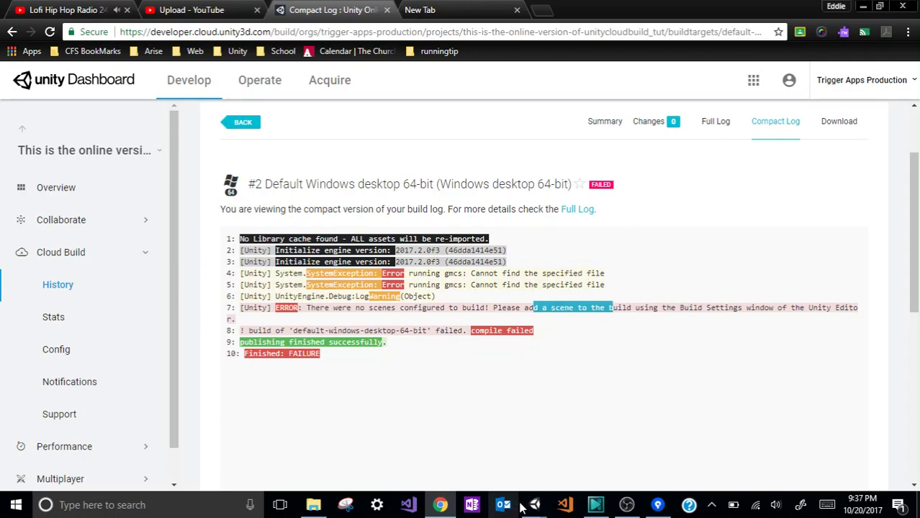
Step: Return to newrepo's Unity editor window and inspect the Pj.Object_test_player cube in scene1
{"action": "mouse_move", "coordinate": [535, 505]}
{"action": "left_click", "coordinate": [501, 445]}
{"action": "left_click_drag", "start_coordinate": [445, 147], "coordinate": [220, 243]}
{"action": "left_click_drag", "start_coordinate": [624, 263], "coordinate": [240, 199]}
{"action": "left_click", "coordinate": [135, 190]}
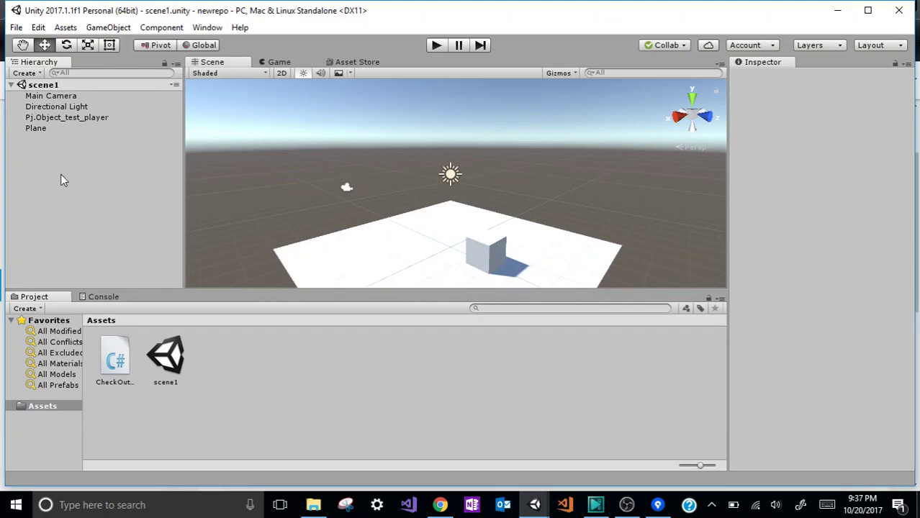
{"action": "left_click", "coordinate": [502, 239]}
{"action": "left_click_drag", "start_coordinate": [502, 240], "coordinate": [508, 251], "text": "alt"}
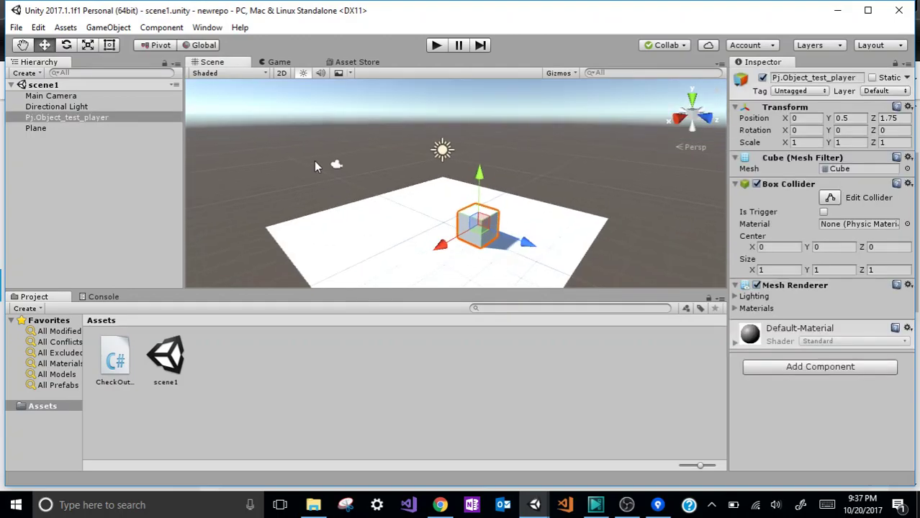
{"action": "left_click", "coordinate": [314, 166]}
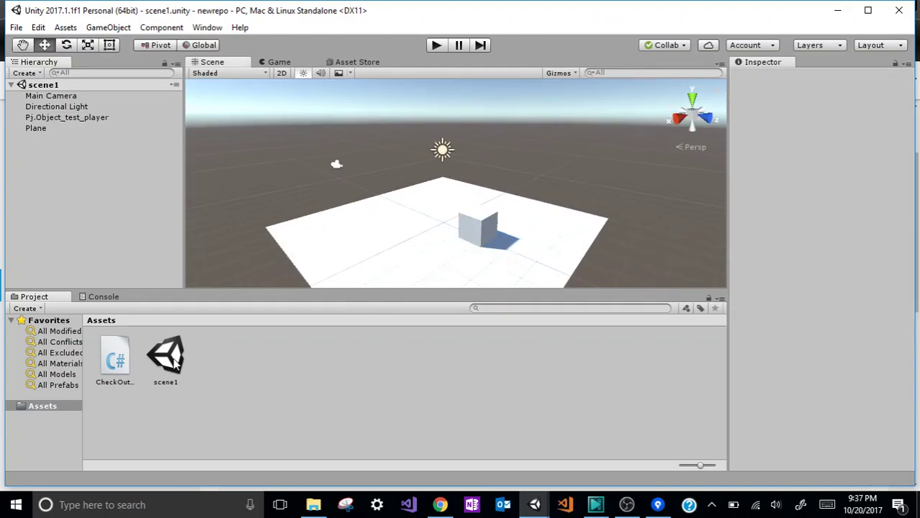
{"action": "left_click", "coordinate": [175, 364]}
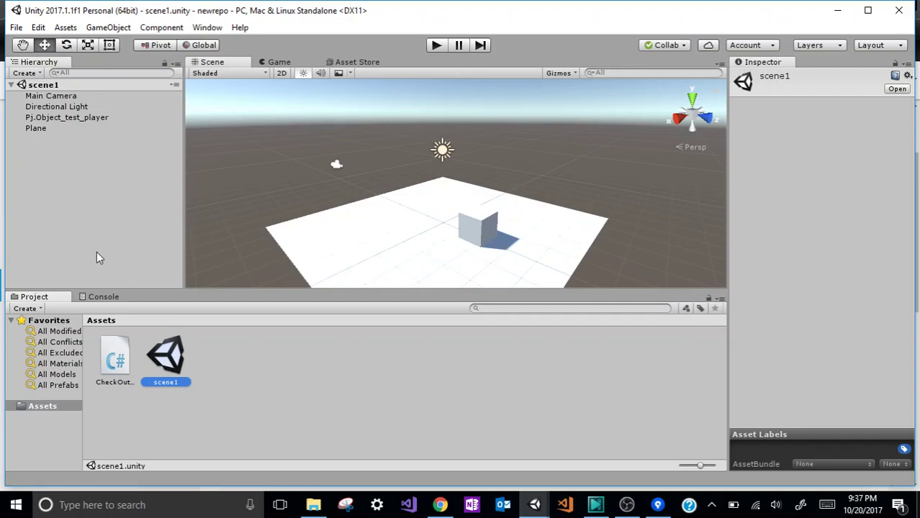
{"action": "left_click", "coordinate": [216, 392]}
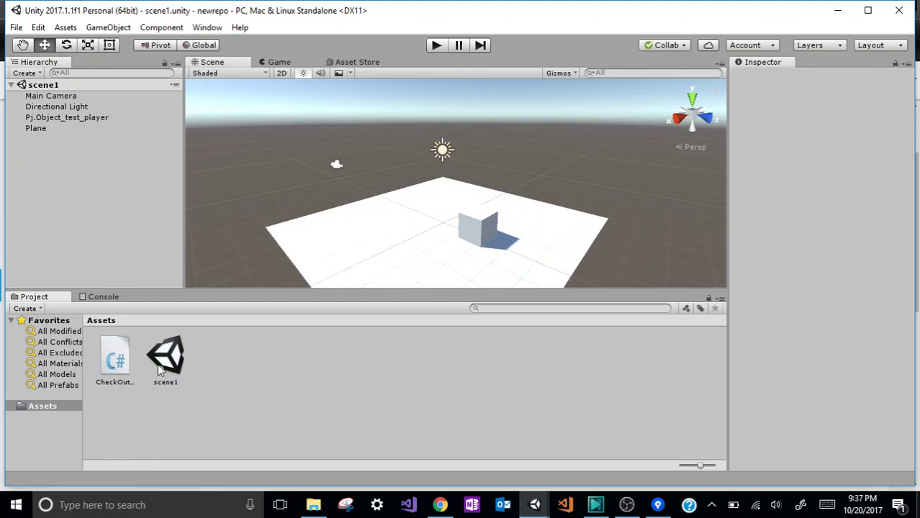
{"action": "double_click", "coordinate": [152, 341]}
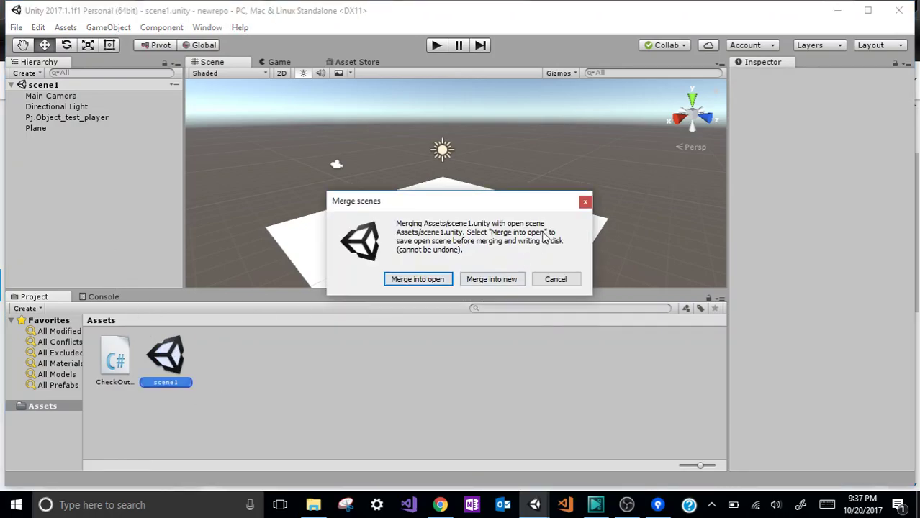
{"action": "left_click", "coordinate": [586, 202]}
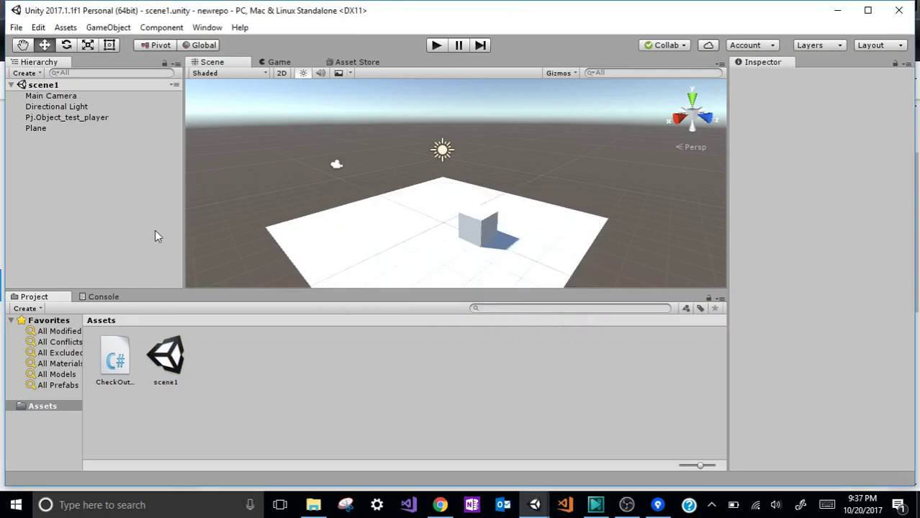
Step: Open newrepo's Build Settings to show the Scenes In Build list
{"action": "left_click", "coordinate": [16, 27]}
{"action": "left_click", "coordinate": [45, 162]}
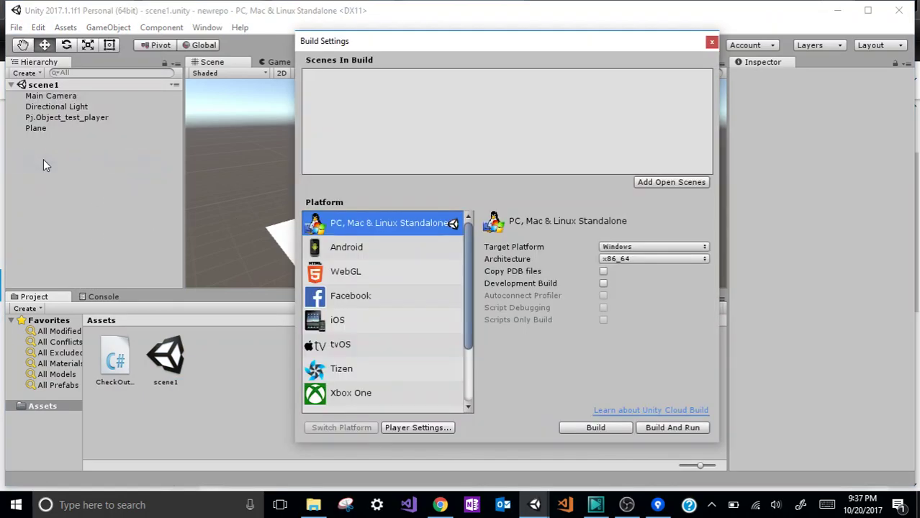
{"action": "left_click", "coordinate": [714, 32]}
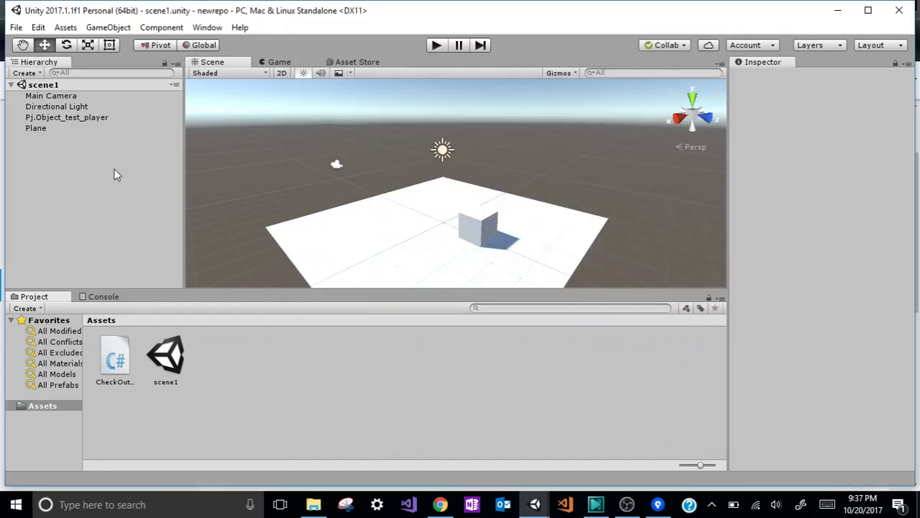
{"action": "left_click", "coordinate": [16, 29]}
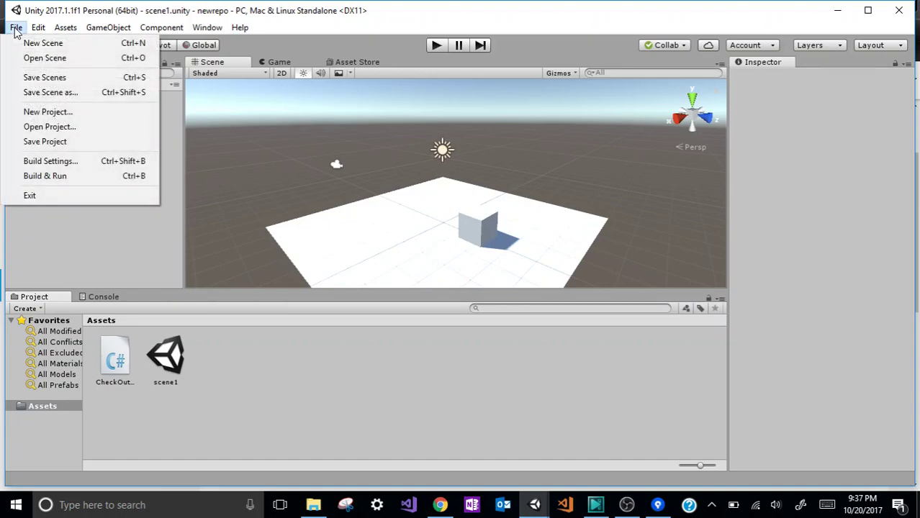
{"action": "left_click", "coordinate": [33, 163]}
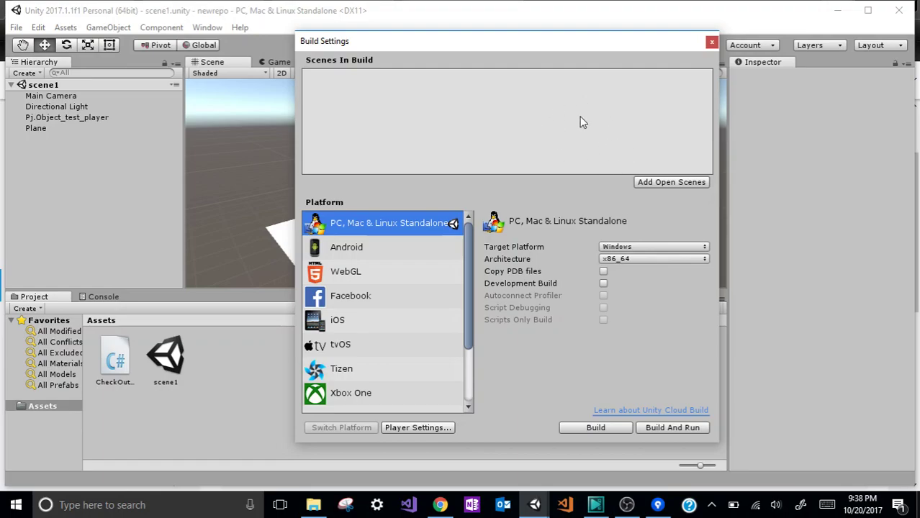
{"action": "left_click_drag", "start_coordinate": [167, 356], "coordinate": [398, 124]}
{"action": "left_click", "coordinate": [581, 204]}
{"action": "left_click_drag", "start_coordinate": [320, 76], "coordinate": [175, 379]}
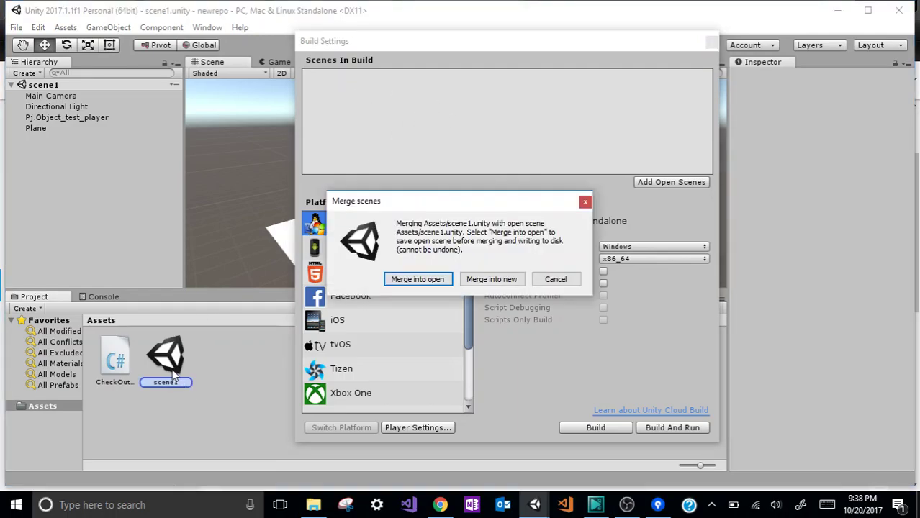
{"action": "left_click", "coordinate": [584, 202]}
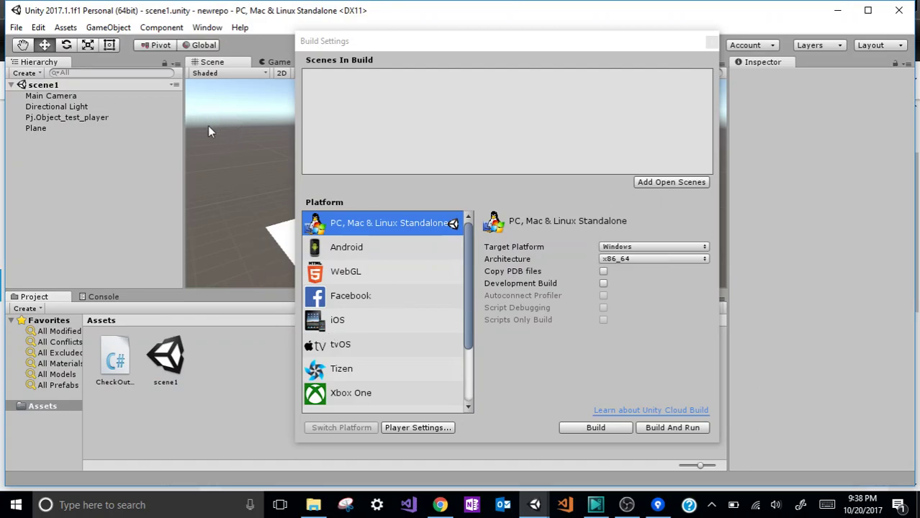
Step: Add the open scene to Scenes In Build, and remove scene1 from that list again
{"action": "left_click", "coordinate": [689, 182]}
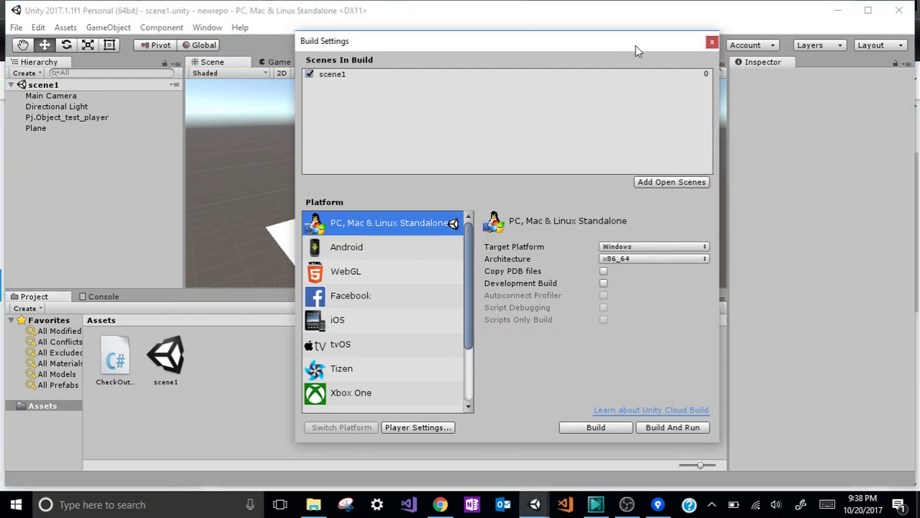
{"action": "left_click", "coordinate": [638, 75]}
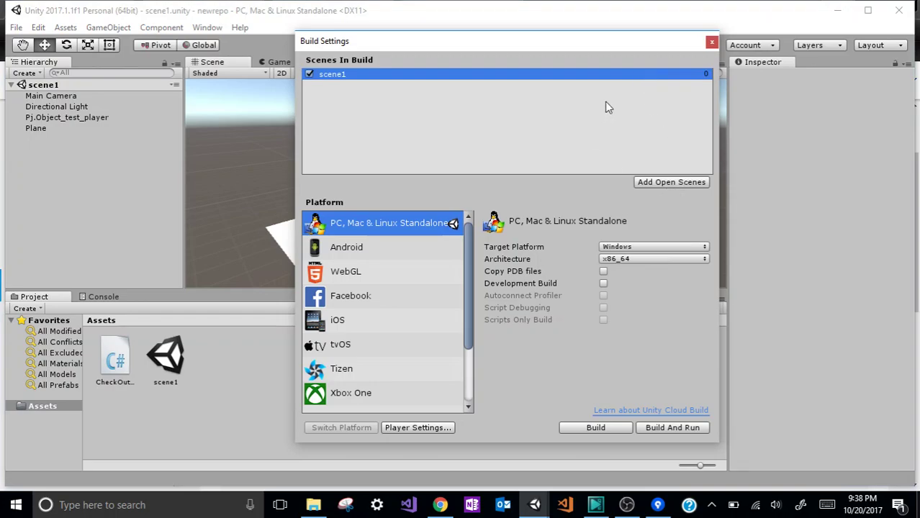
{"action": "key", "text": "Delete"}
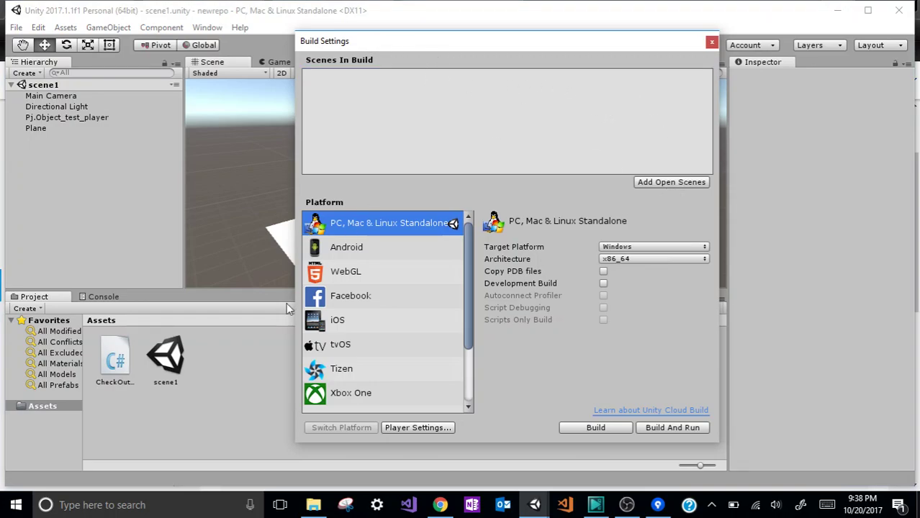
Step: Add the scene1 asset from the Assets folder to Scenes In Build and close Build Settings
{"action": "left_click_drag", "start_coordinate": [180, 367], "coordinate": [424, 84]}
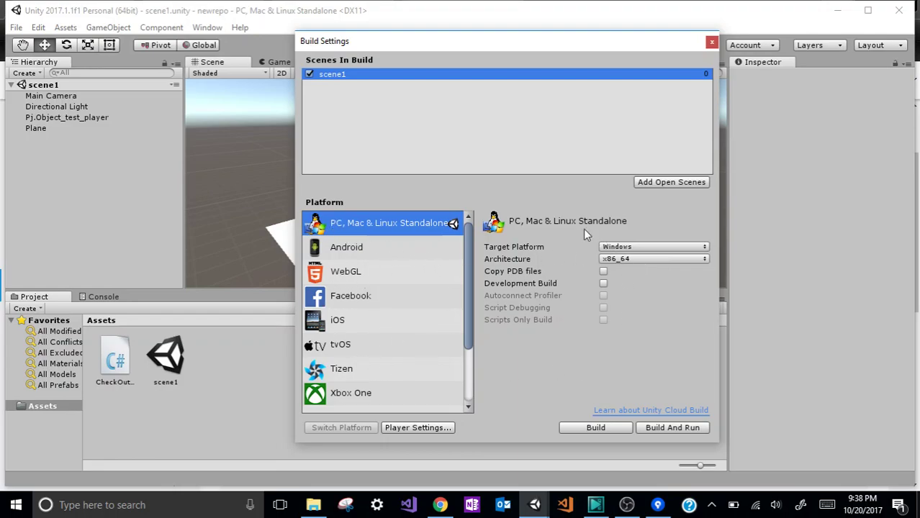
{"action": "left_click_drag", "start_coordinate": [414, 43], "coordinate": [314, 64]}
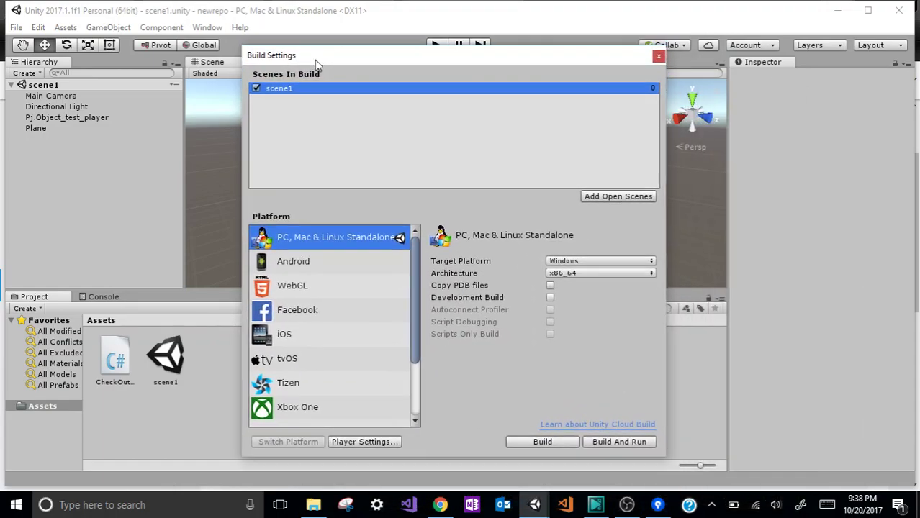
{"action": "left_click", "coordinate": [658, 57]}
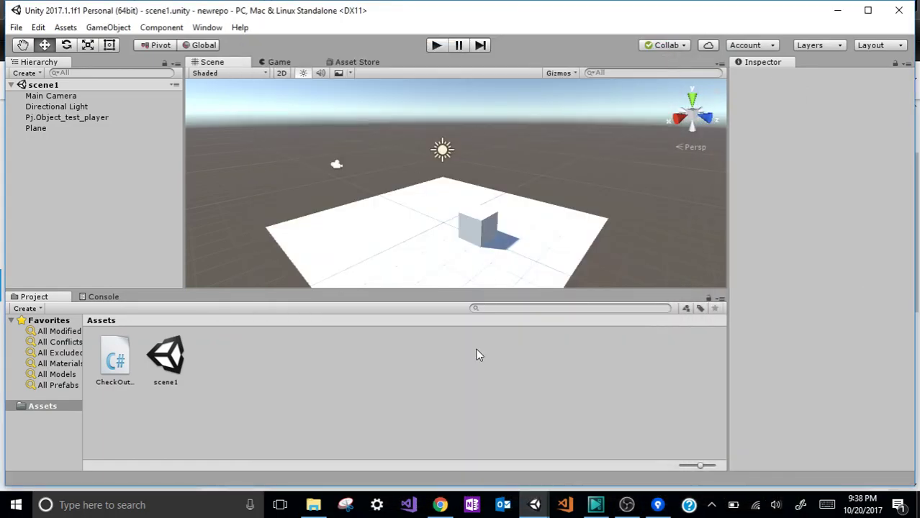
Step: Switch to Chrome and review the scene configuration error in build #2's compact log
{"action": "left_click", "coordinate": [440, 505]}
{"action": "left_click", "coordinate": [565, 308]}
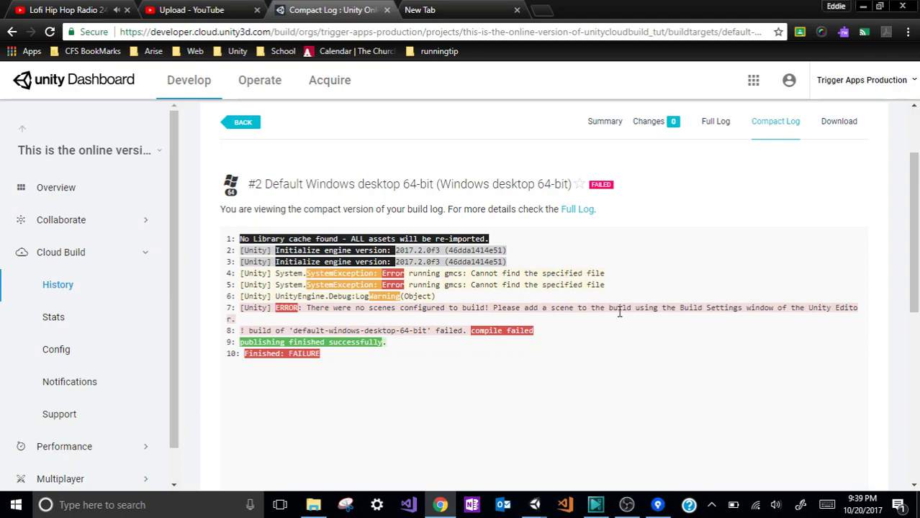
Step: Examine the wording of the no-scenes-configured error in build #2's compact log and return to the build history
{"action": "left_click_drag", "start_coordinate": [680, 308], "coordinate": [744, 306]}
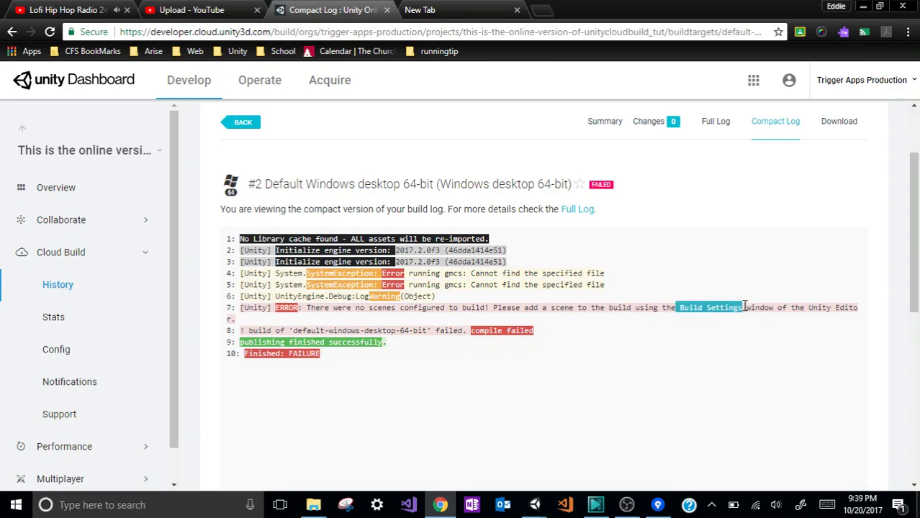
{"action": "left_click_drag", "start_coordinate": [810, 308], "coordinate": [862, 309]}
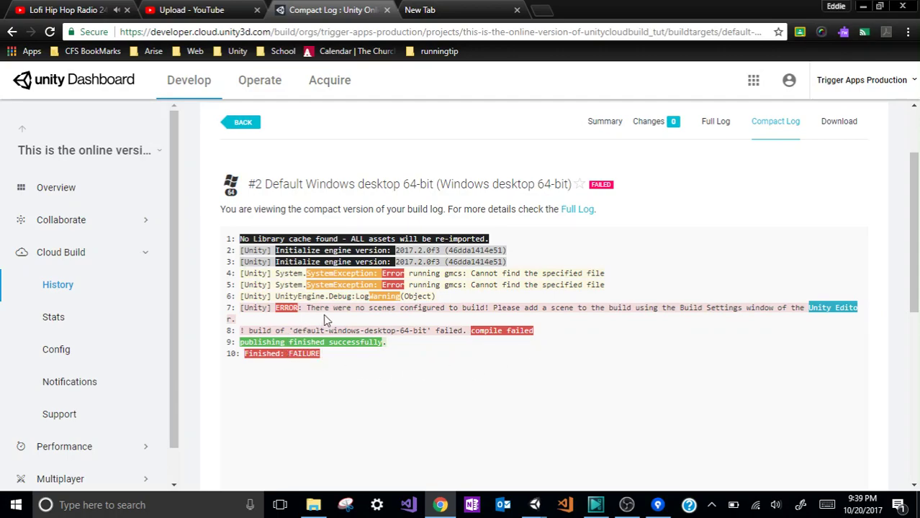
{"action": "left_click_drag", "start_coordinate": [365, 308], "coordinate": [479, 308]}
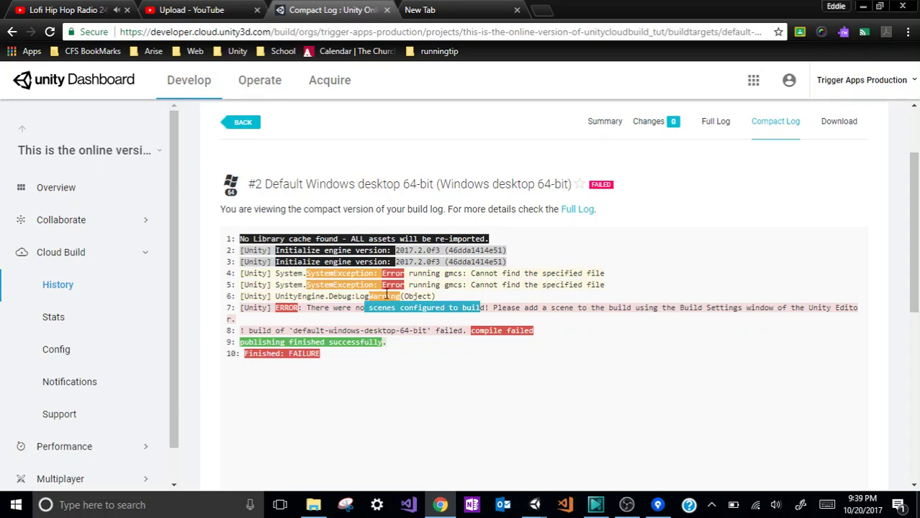
{"action": "left_click", "coordinate": [237, 123]}
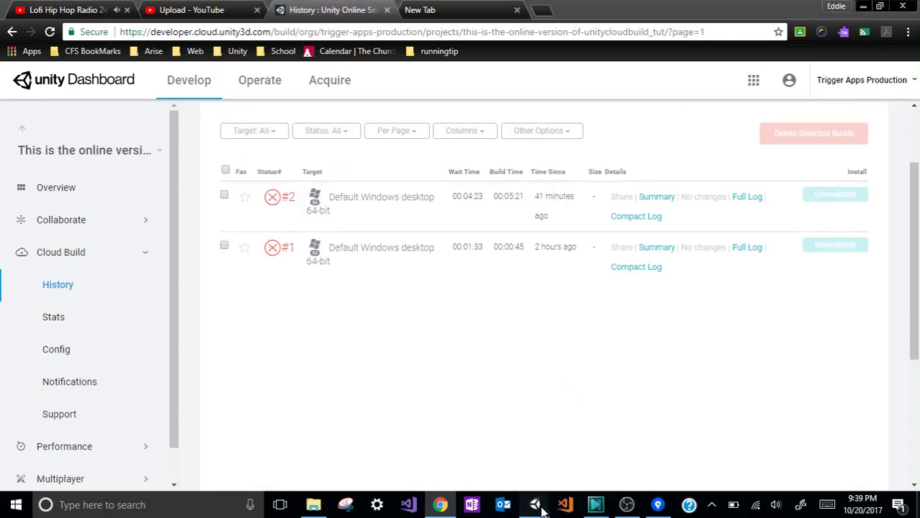
Step: Switch to the Unity editor and publish the EditorBuildSettings.asset change through Collab without a description
{"action": "mouse_move", "coordinate": [535, 503]}
{"action": "left_click", "coordinate": [473, 468]}
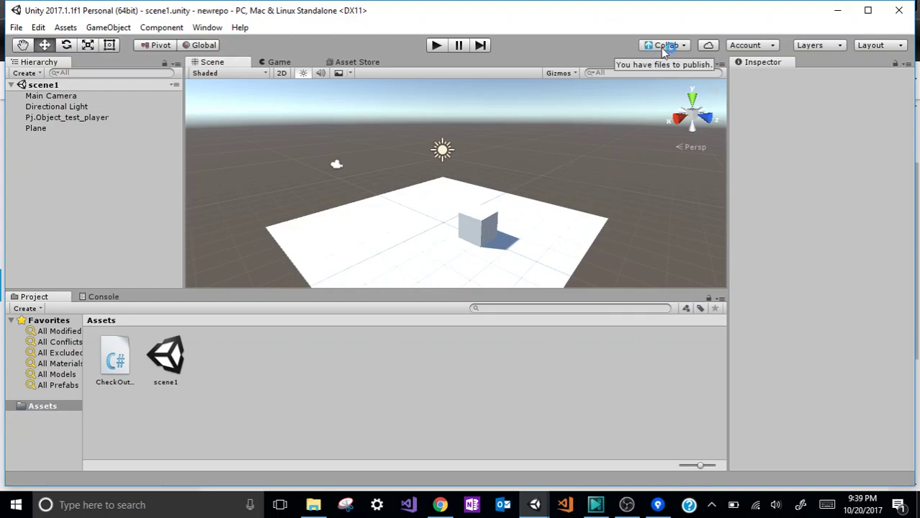
{"action": "left_click", "coordinate": [672, 46]}
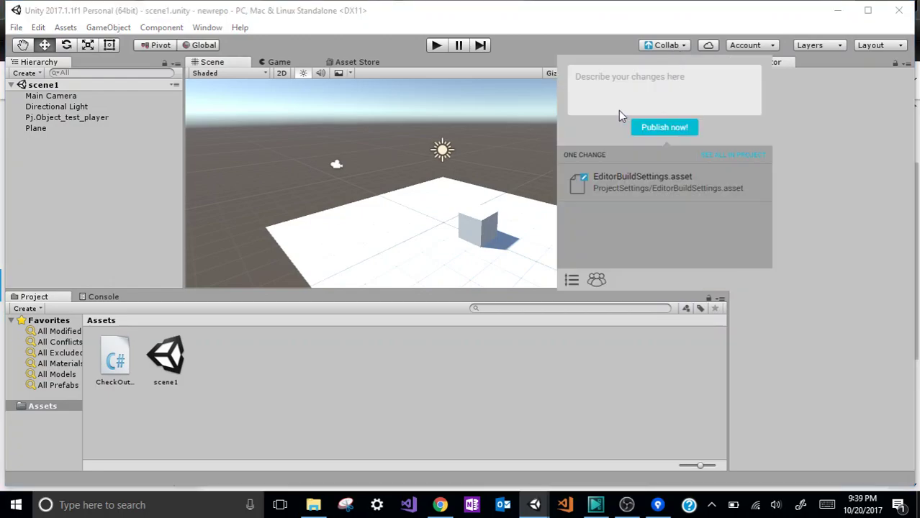
{"action": "left_click", "coordinate": [680, 129]}
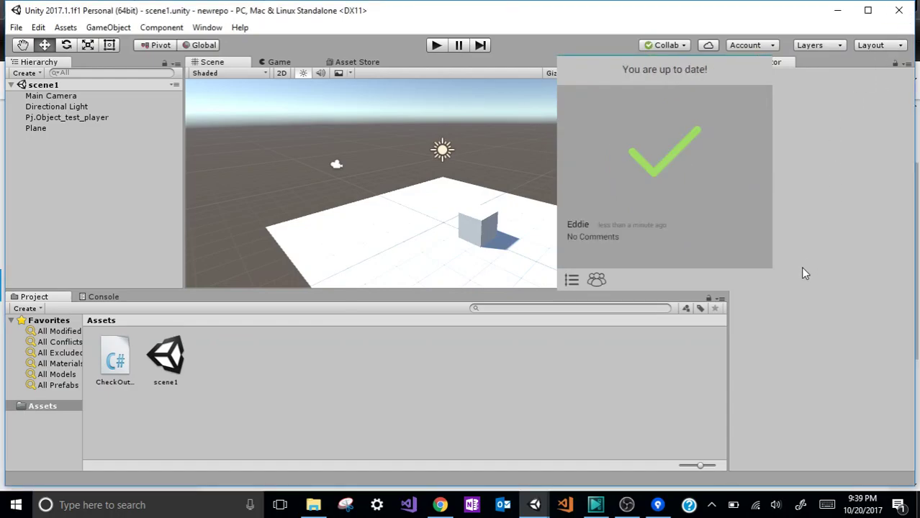
Step: Switch to Sourcetree, try to stage all pending files in newrepo, and examine the end of the staging output
{"action": "key", "text": "alt+Tab"}
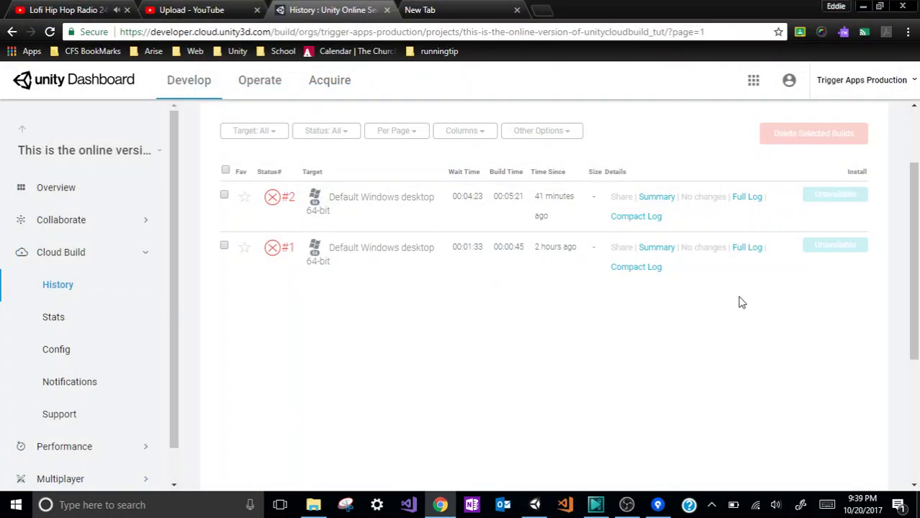
{"action": "left_click", "coordinate": [536, 505]}
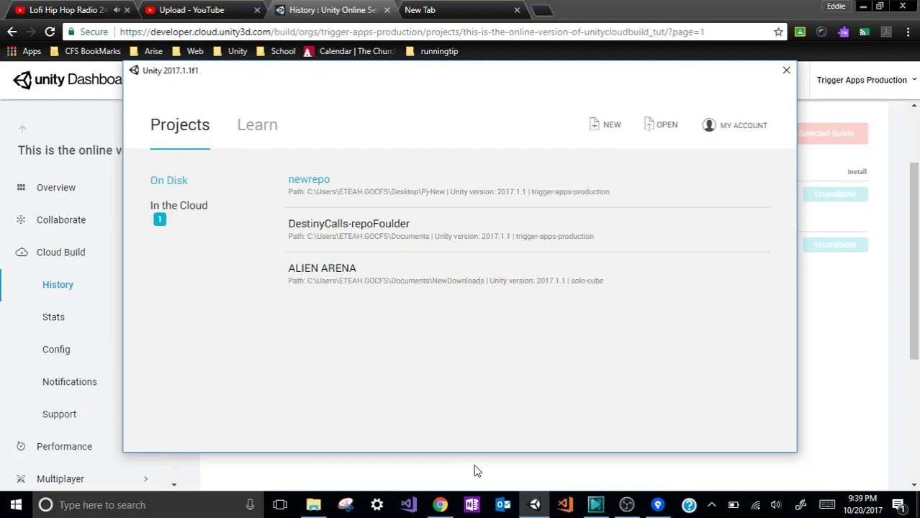
{"action": "left_click", "coordinate": [657, 505]}
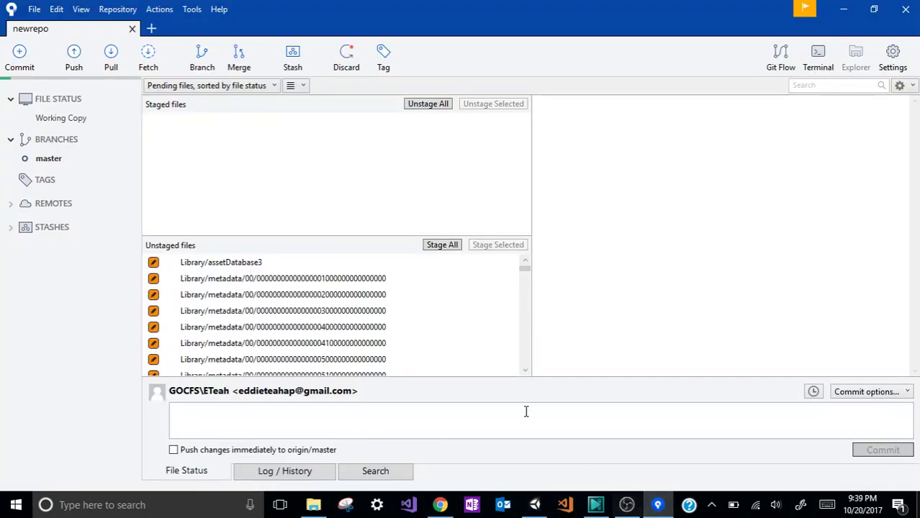
{"action": "left_click", "coordinate": [440, 245]}
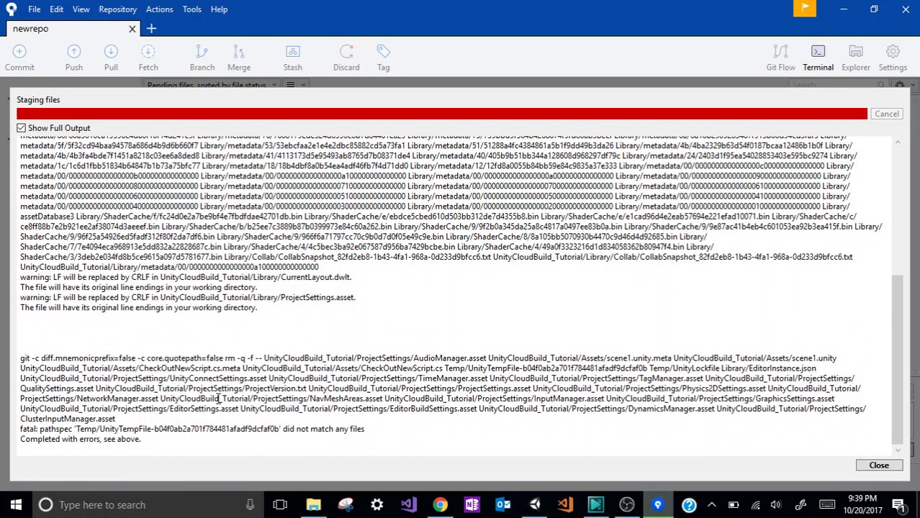
{"action": "left_click_drag", "start_coordinate": [62, 440], "coordinate": [144, 443]}
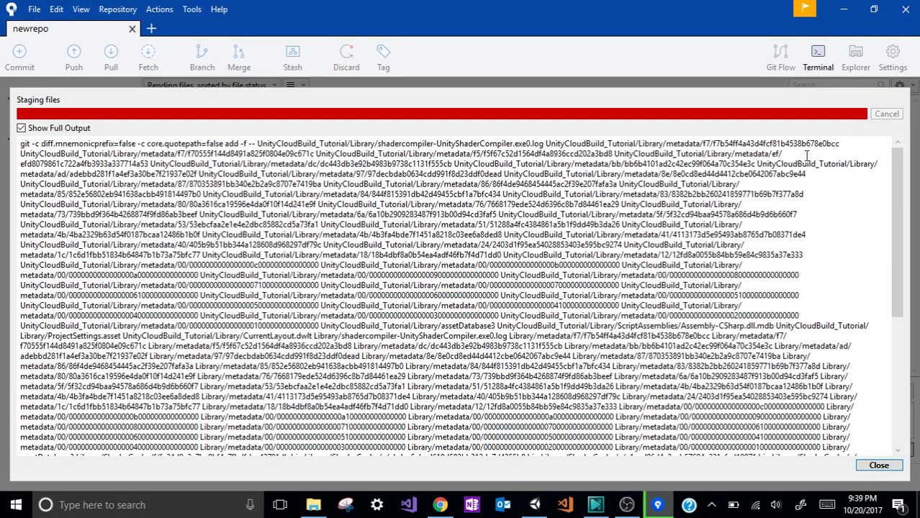
Step: Close the Unity project launcher and the staging output, and restage all newrepo files after unstaging everything
{"action": "left_click", "coordinate": [534, 505]}
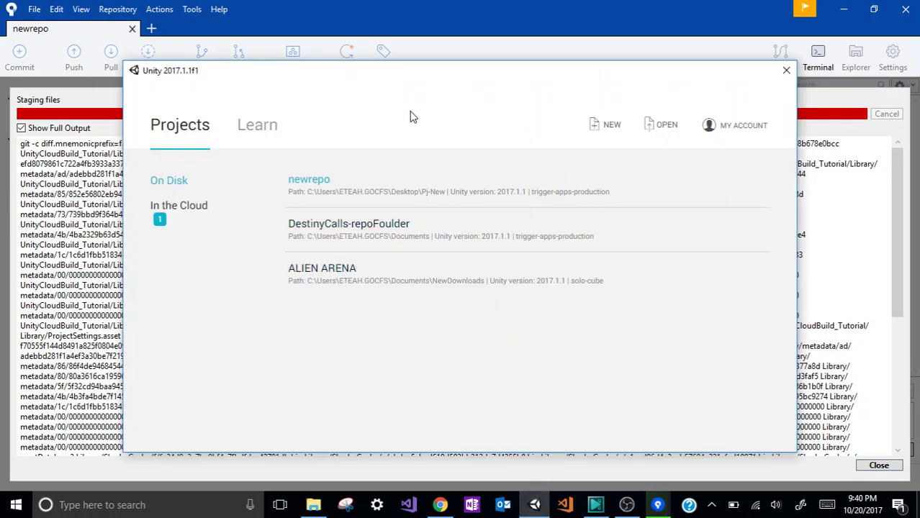
{"action": "left_click", "coordinate": [786, 69]}
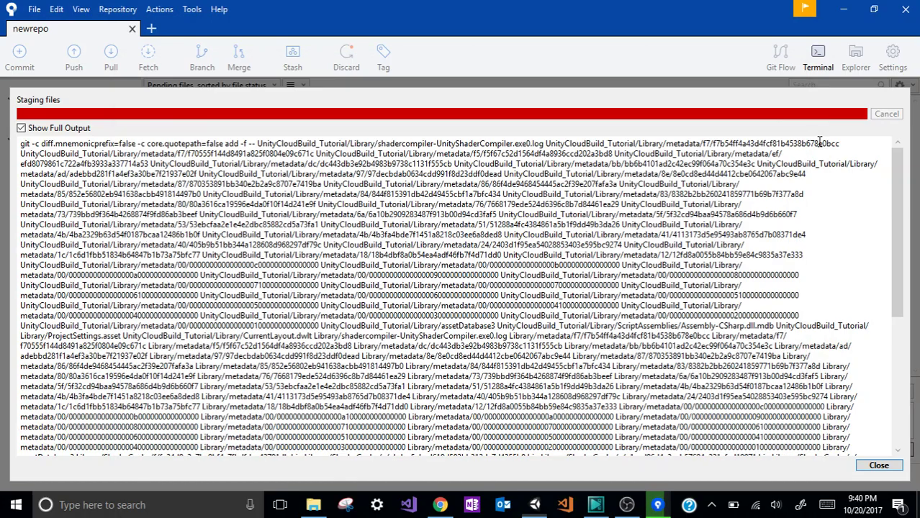
{"action": "left_click", "coordinate": [879, 465]}
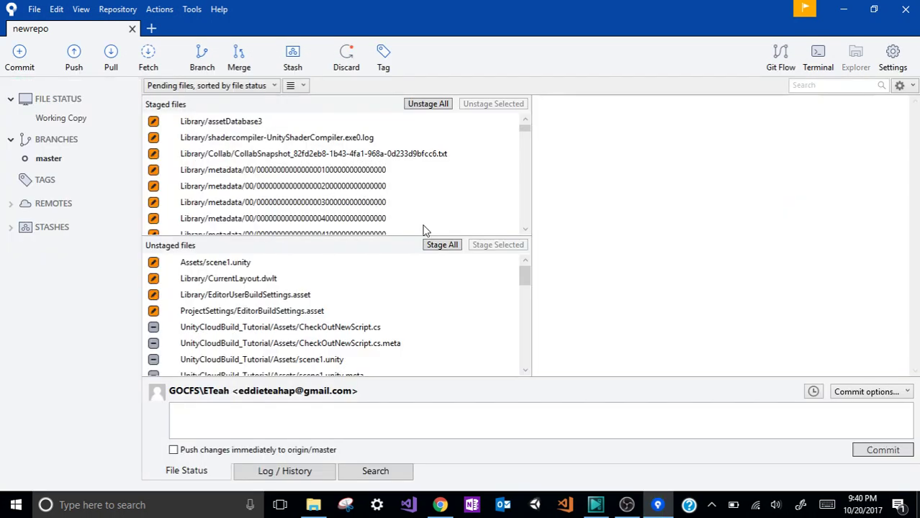
{"action": "left_click", "coordinate": [427, 105]}
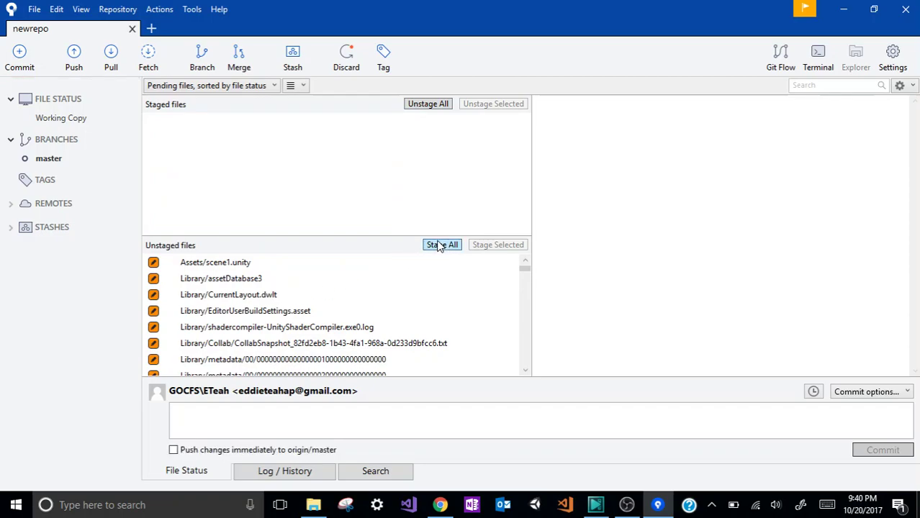
{"action": "left_click", "coordinate": [444, 245]}
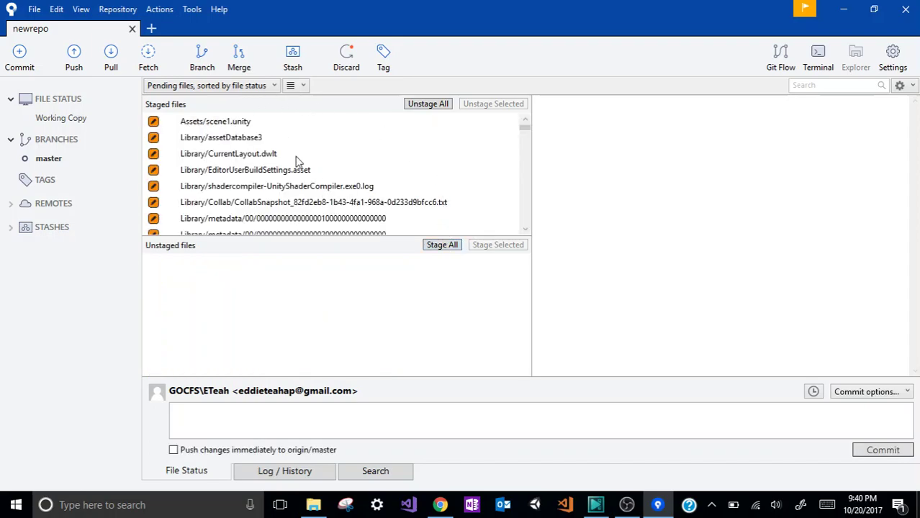
Step: Enter the commit message "jkihgfh", review the staged Assets/scene1.unity diff, and commit the staged files
{"action": "left_click", "coordinate": [564, 411]}
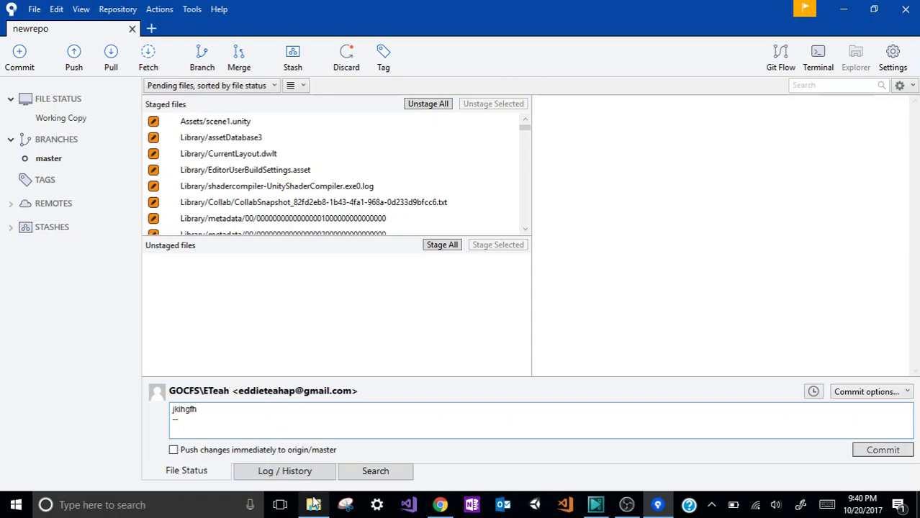
{"action": "mouse_move", "coordinate": [317, 508]}
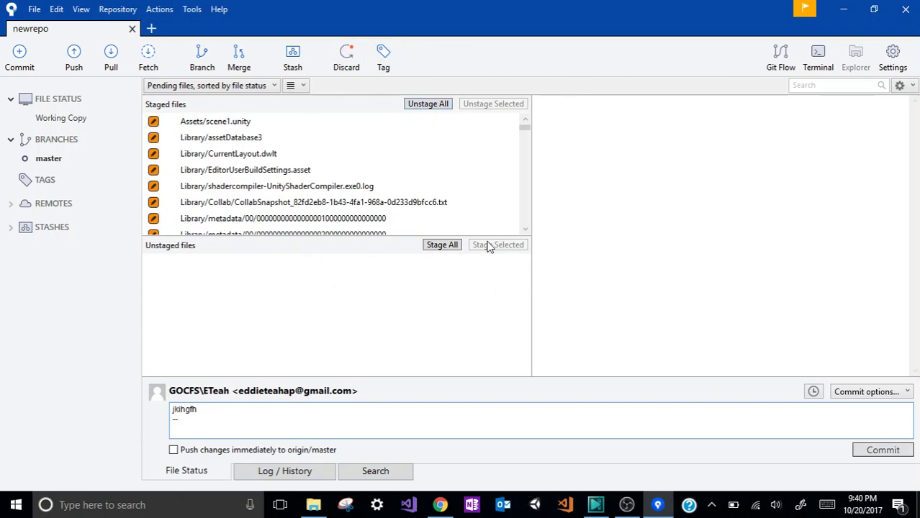
{"action": "left_click", "coordinate": [214, 124]}
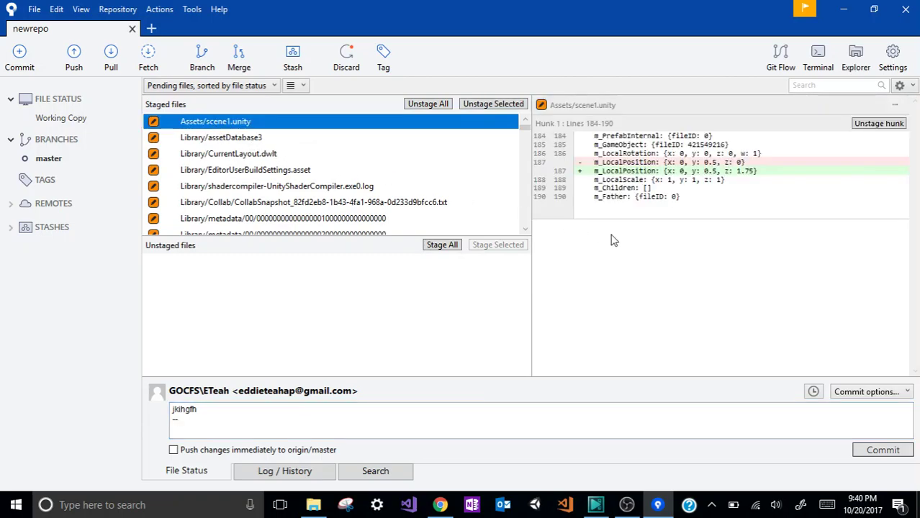
{"action": "left_click", "coordinate": [860, 450]}
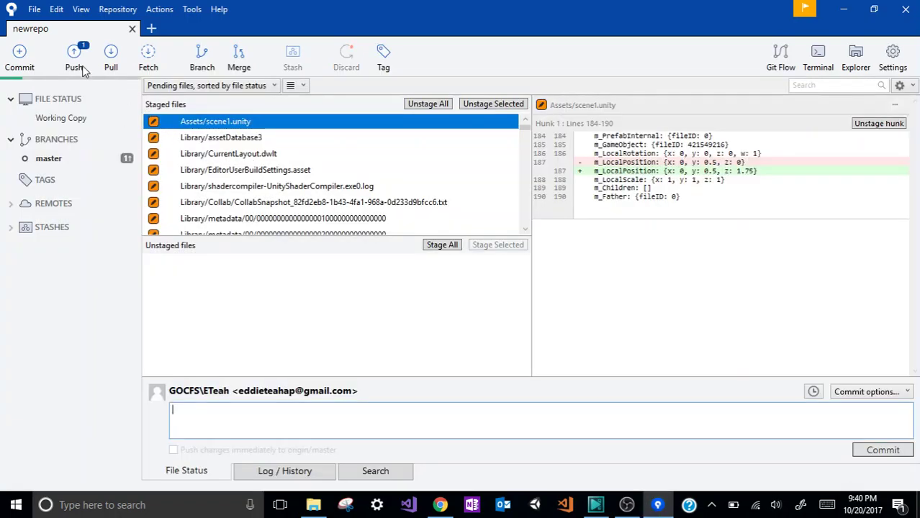
Step: Push the newrepo commit to the origin repository with all tags included, and close Sourcetree
{"action": "left_click", "coordinate": [73, 56]}
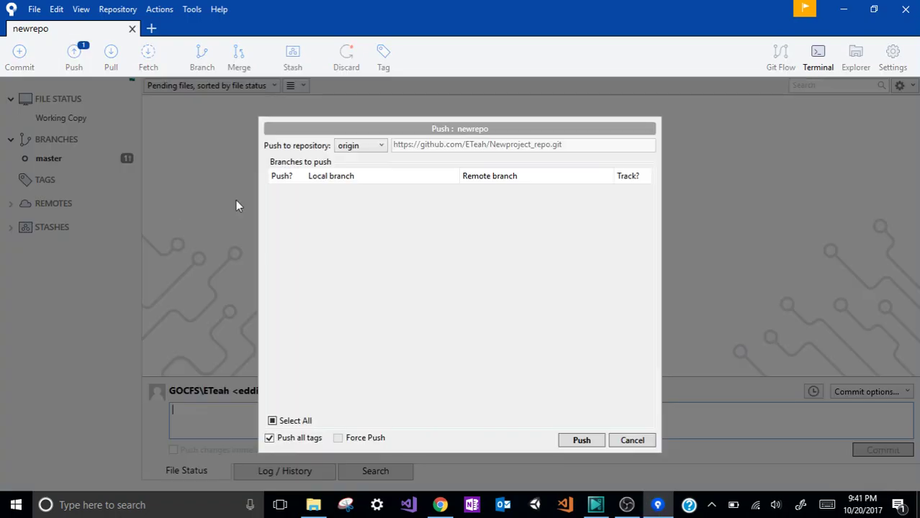
{"action": "left_click", "coordinate": [580, 441]}
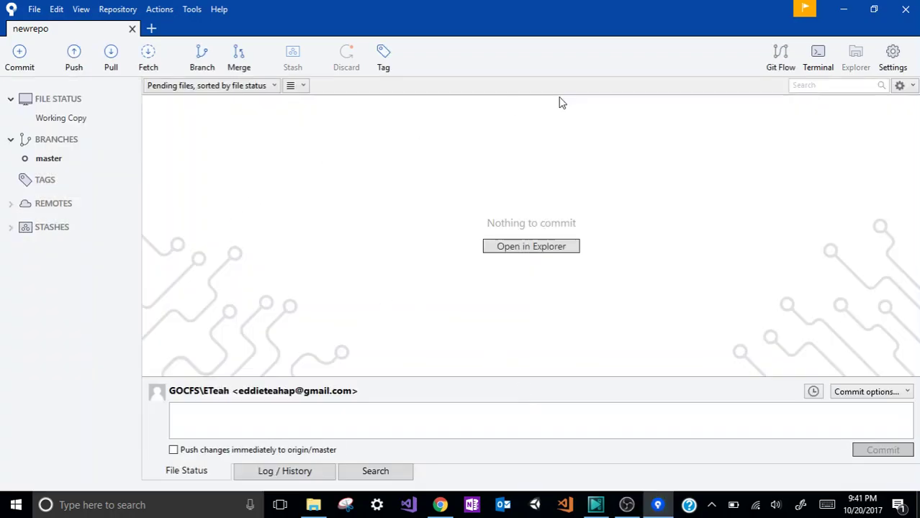
{"action": "left_click", "coordinate": [911, 14]}
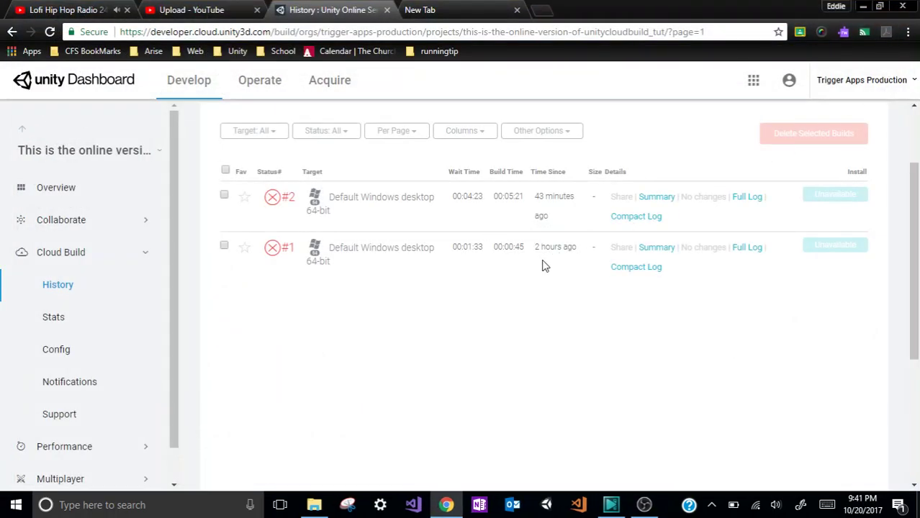
Step: Start a new Cloud Build for the Default Windows desktop 64-bit target from the build history
{"action": "triple_click", "coordinate": [609, 273]}
{"action": "left_click", "coordinate": [675, 269]}
{"action": "left_click_drag", "start_coordinate": [631, 244], "coordinate": [683, 248]}
{"action": "left_click", "coordinate": [667, 301]}
{"action": "scroll", "coordinate": [267, 189], "scroll_direction": "down", "scroll_amount": 1}
{"action": "scroll", "coordinate": [354, 148], "scroll_direction": "up", "scroll_amount": 3}
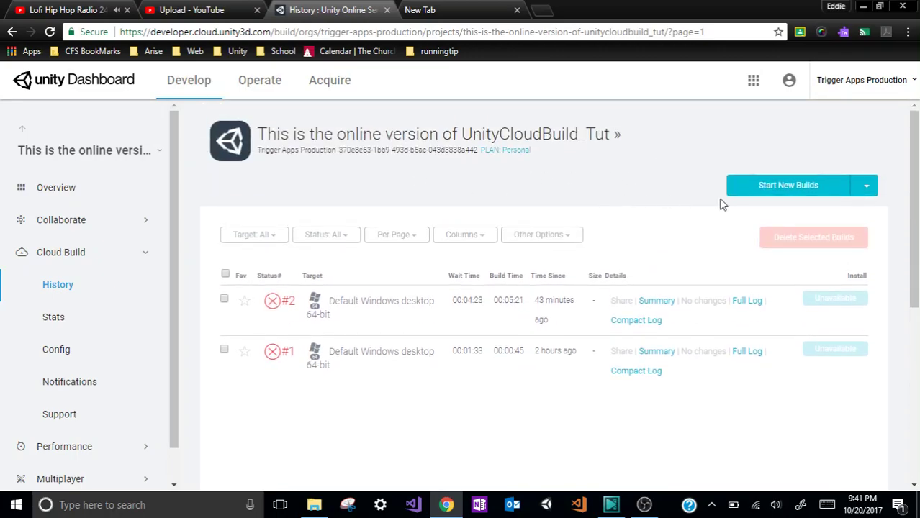
{"action": "left_click", "coordinate": [760, 190]}
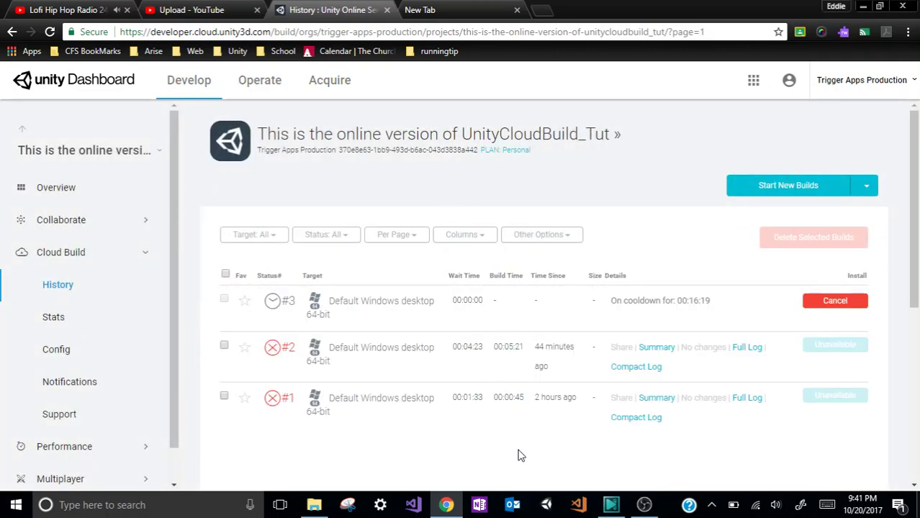
Step: Delete the failed builds #2 and #1 from the build history and dismiss the deletion notice
{"action": "left_click", "coordinate": [224, 346]}
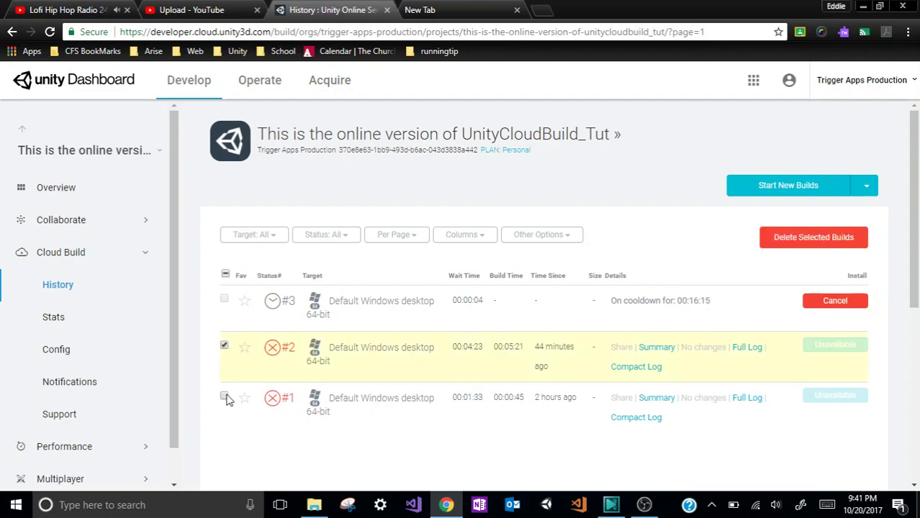
{"action": "left_click", "coordinate": [224, 397]}
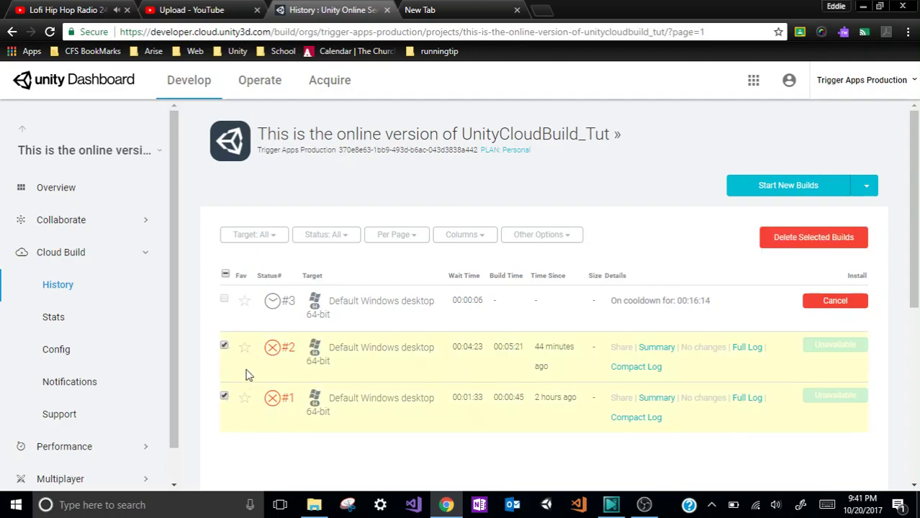
{"action": "left_click", "coordinate": [843, 241]}
{"action": "left_click", "coordinate": [536, 291]}
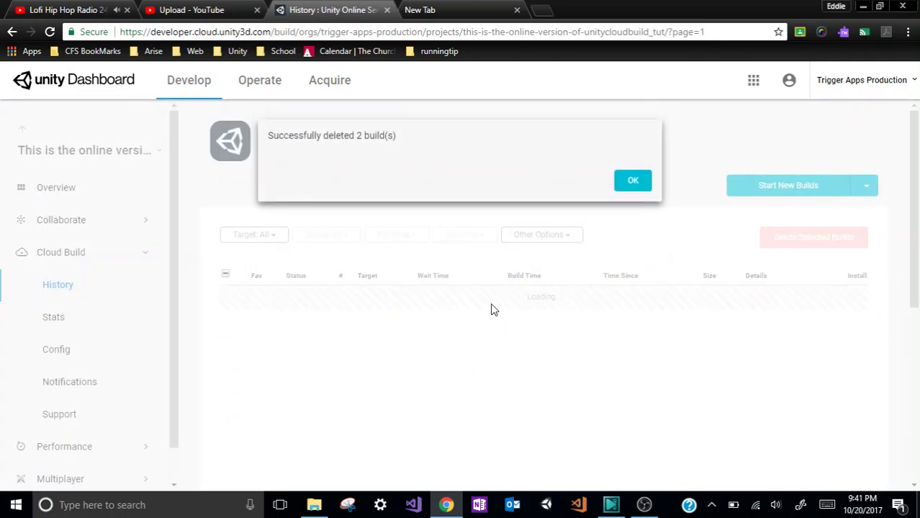
{"action": "left_click", "coordinate": [629, 182]}
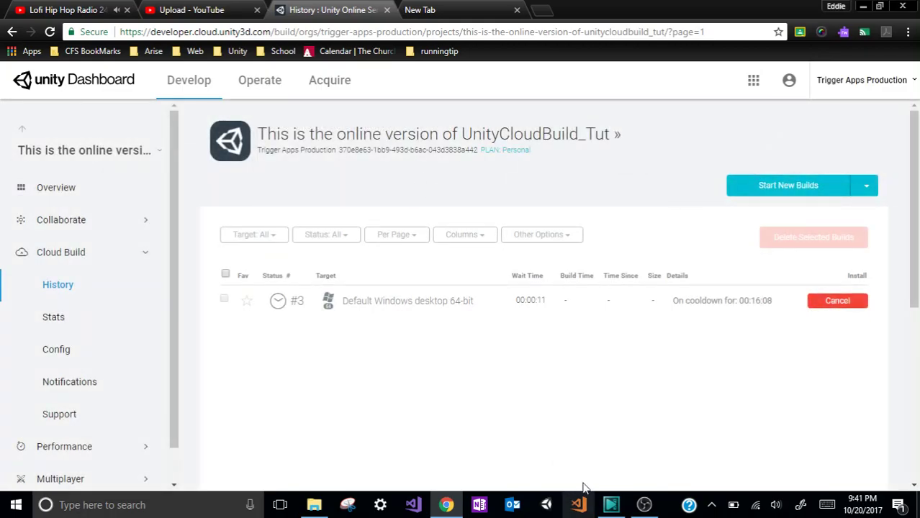
{"action": "left_click", "coordinate": [644, 504]}
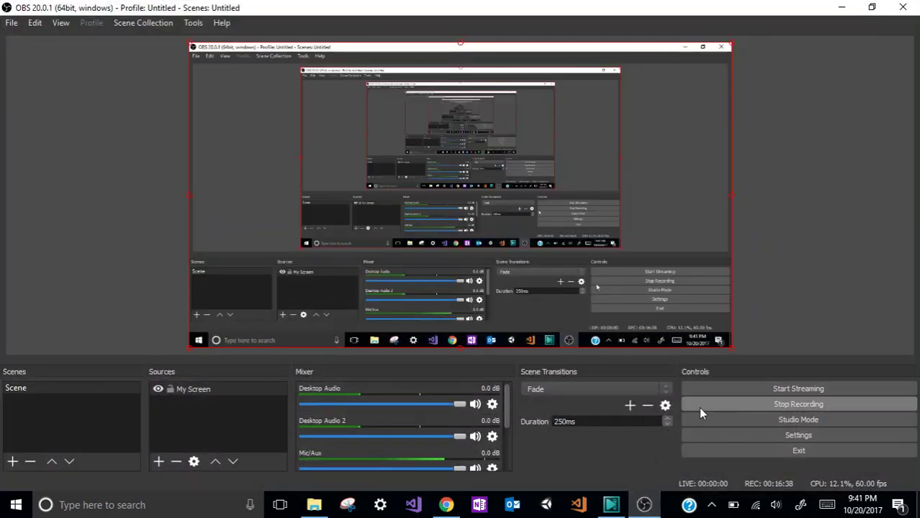